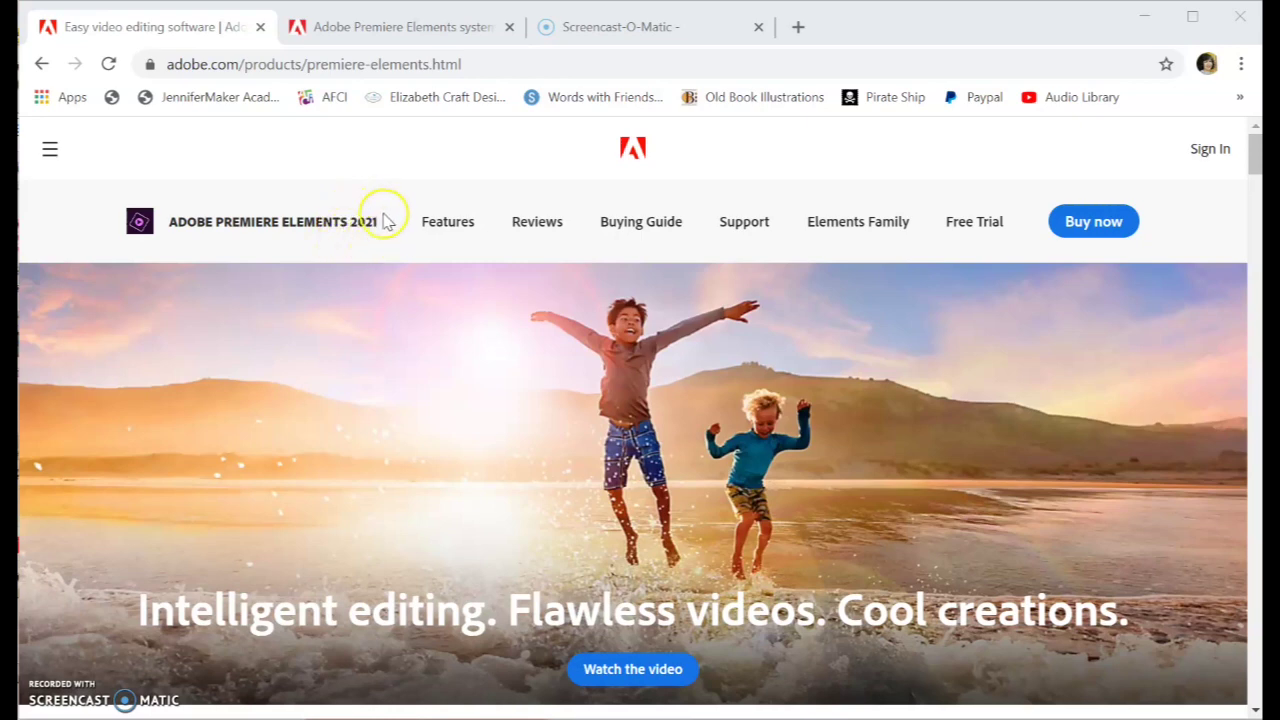
Step: Switch to the Adobe Premiere Elements system requirements tab in Chrome
{"action": "scroll", "coordinate": [408, 363], "scroll_direction": "down", "scroll_amount": 6}
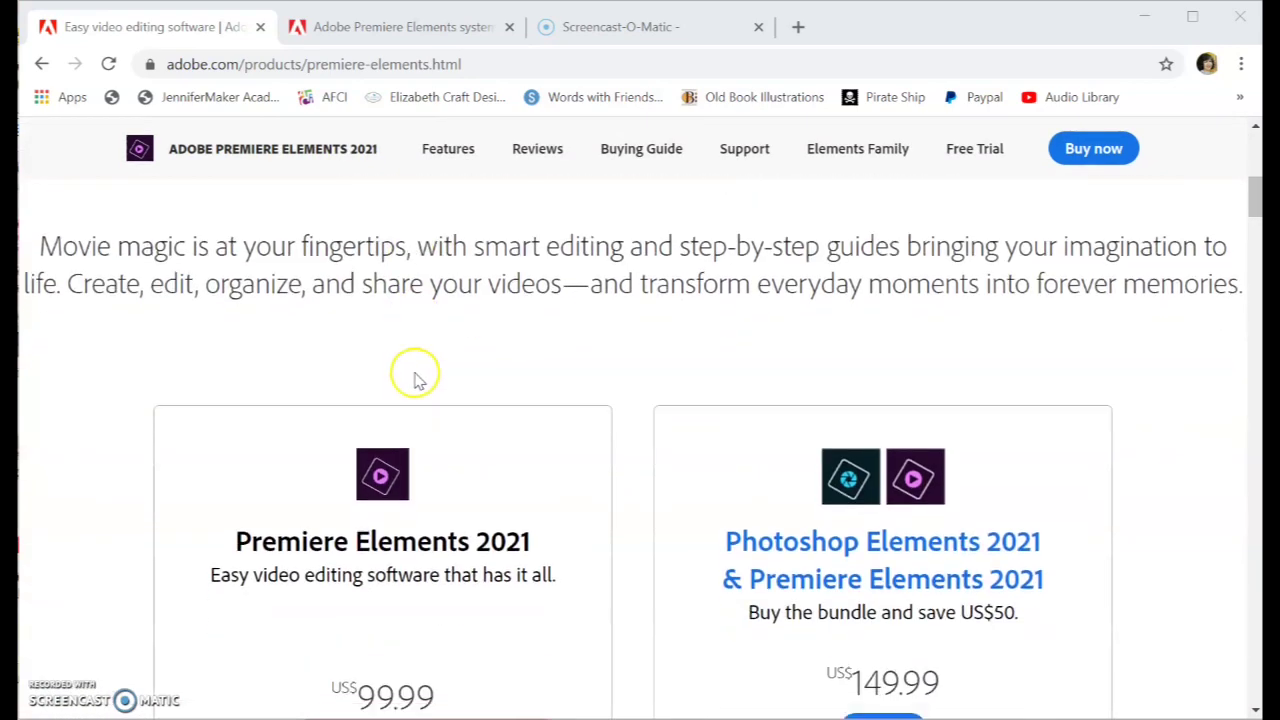
{"action": "scroll", "coordinate": [415, 378], "scroll_direction": "down", "scroll_amount": 1}
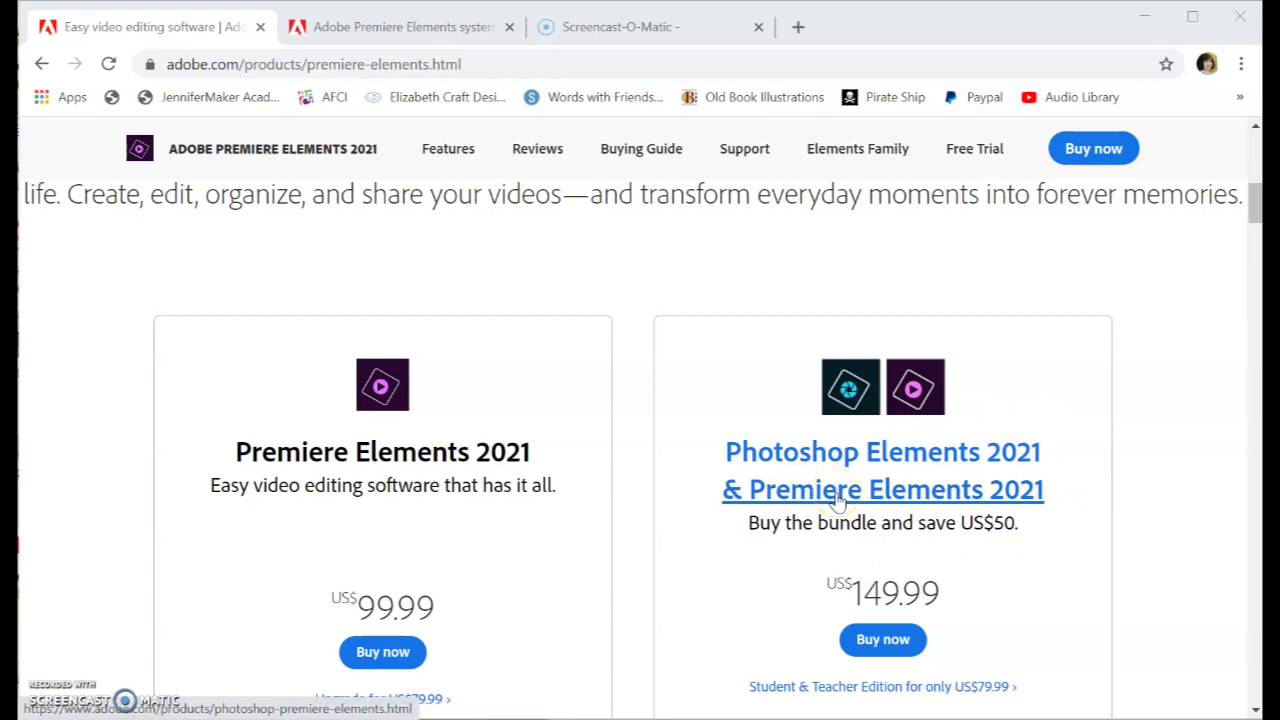
{"action": "scroll", "coordinate": [838, 500], "scroll_direction": "up", "scroll_amount": 6}
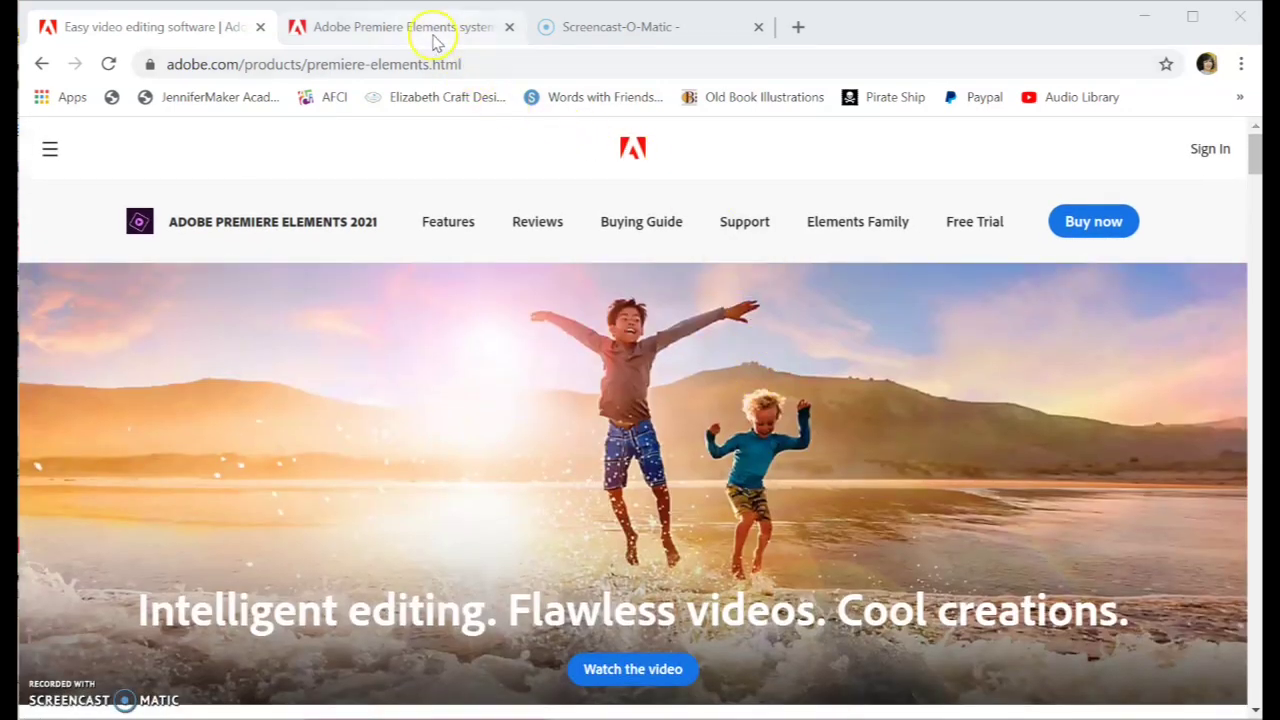
{"action": "left_click", "coordinate": [432, 36]}
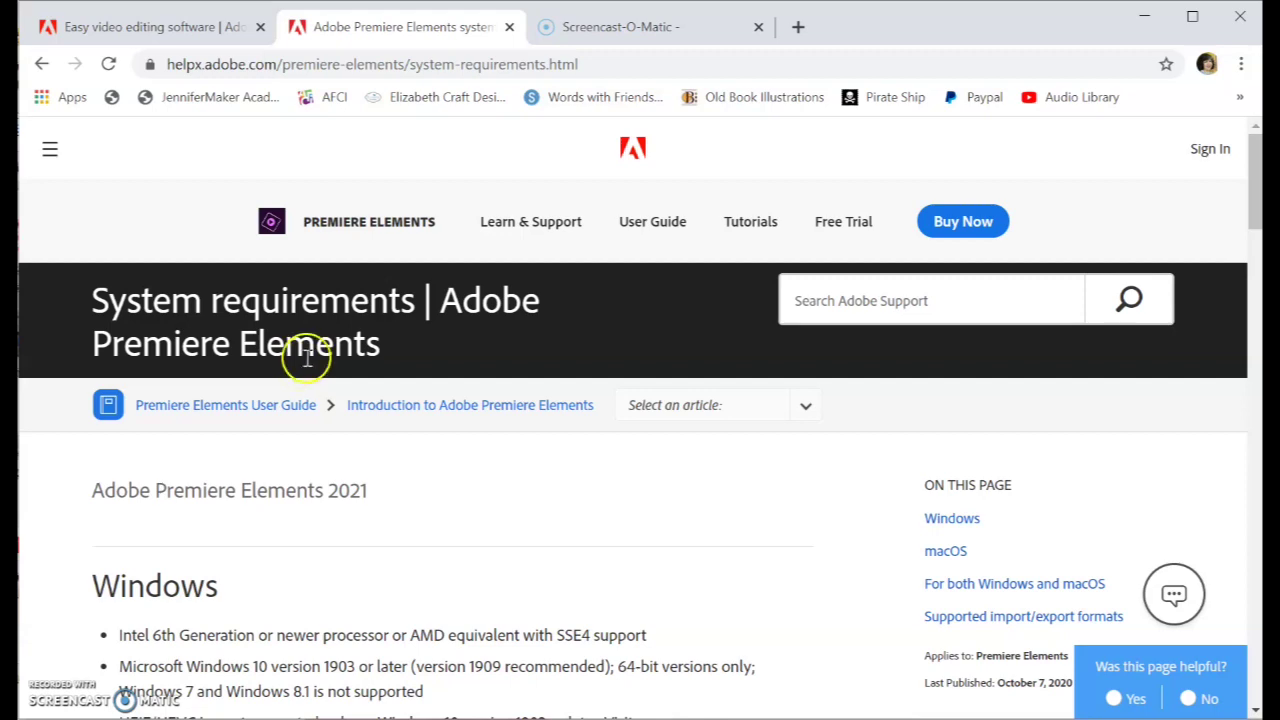
Step: Scroll through the Windows, macOS and supported-format requirement lists
{"action": "scroll", "coordinate": [302, 362], "scroll_direction": "down", "scroll_amount": 3}
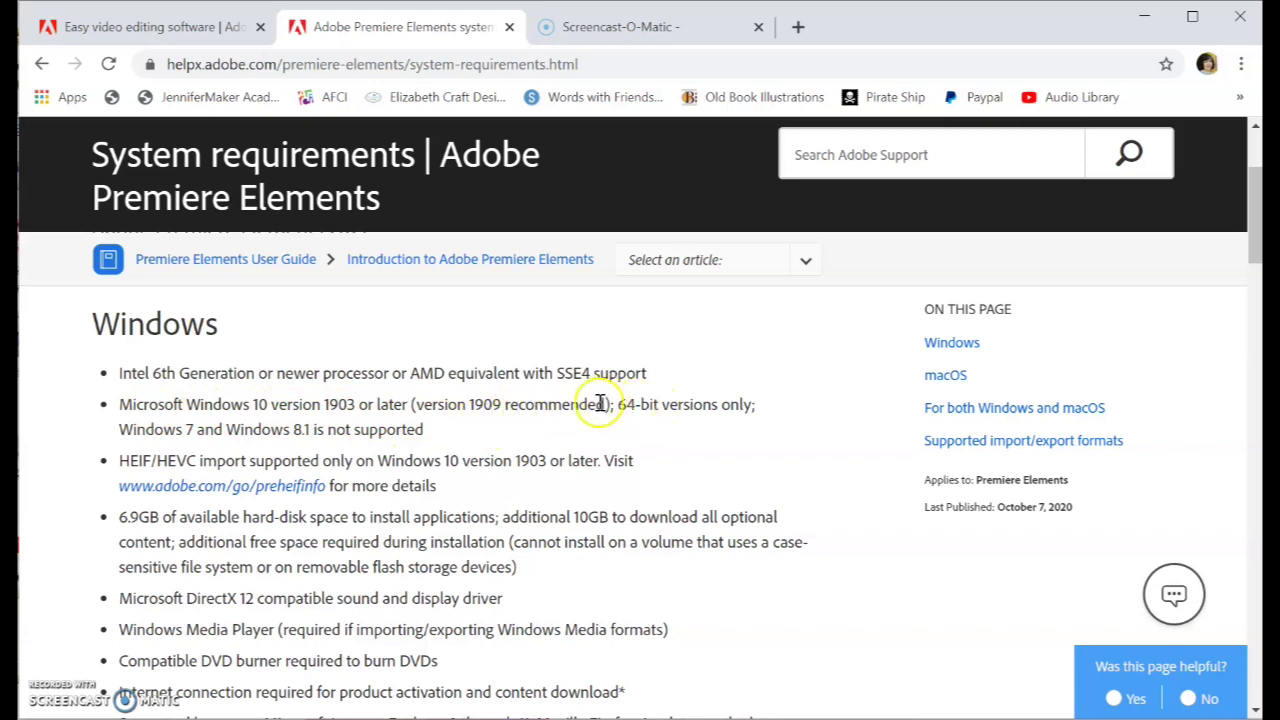
{"action": "scroll", "coordinate": [680, 414], "scroll_direction": "down", "scroll_amount": 3}
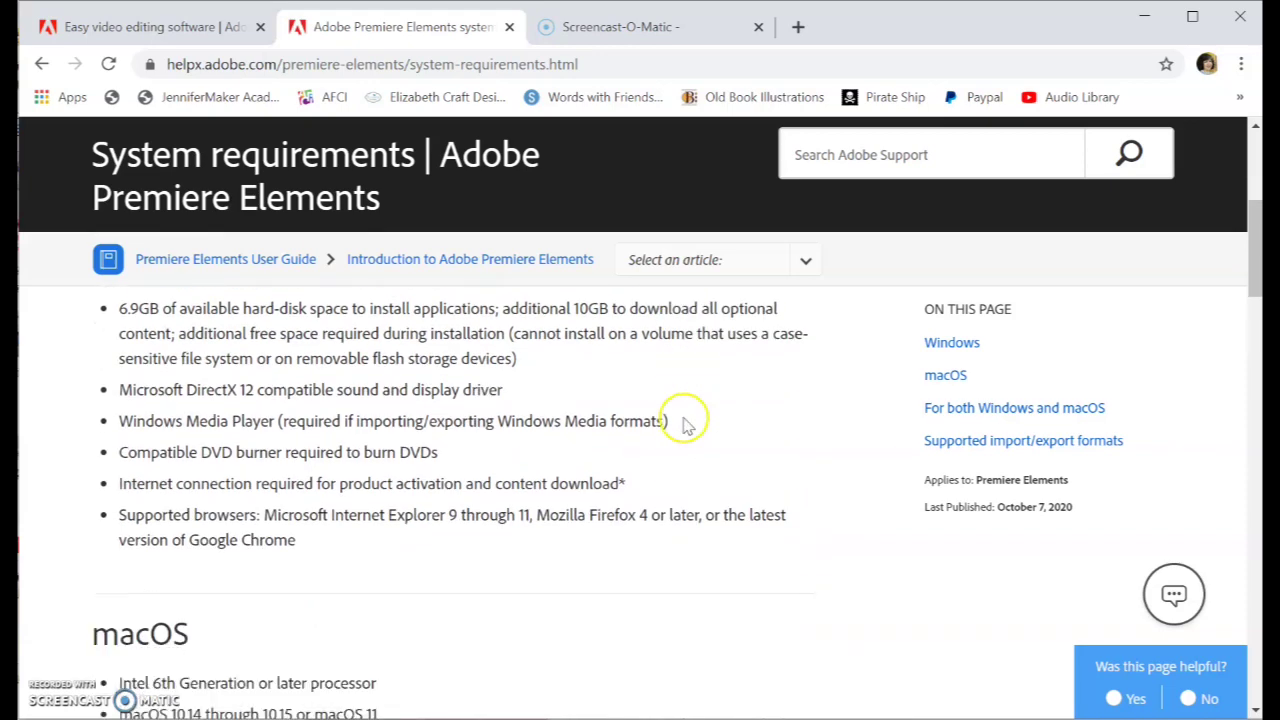
{"action": "scroll", "coordinate": [354, 404], "scroll_direction": "up", "scroll_amount": 2}
{"action": "scroll", "coordinate": [529, 434], "scroll_direction": "down", "scroll_amount": 2}
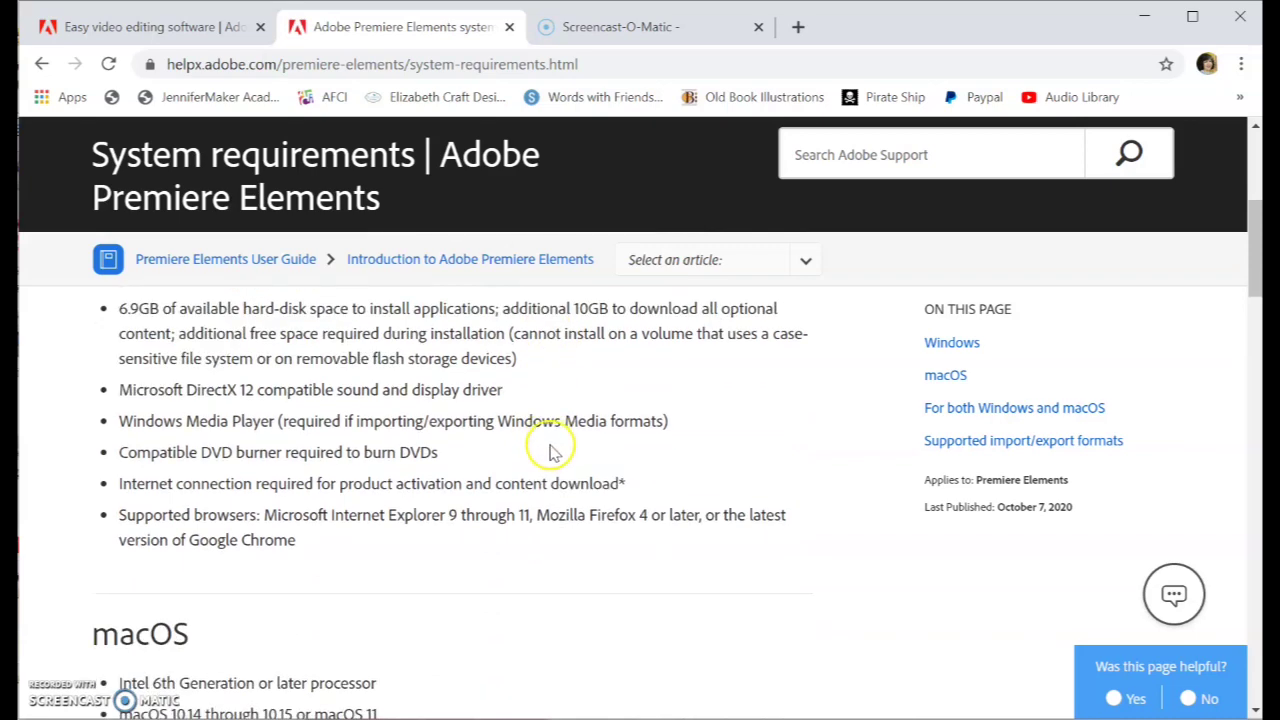
{"action": "scroll", "coordinate": [480, 450], "scroll_direction": "down", "scroll_amount": 2}
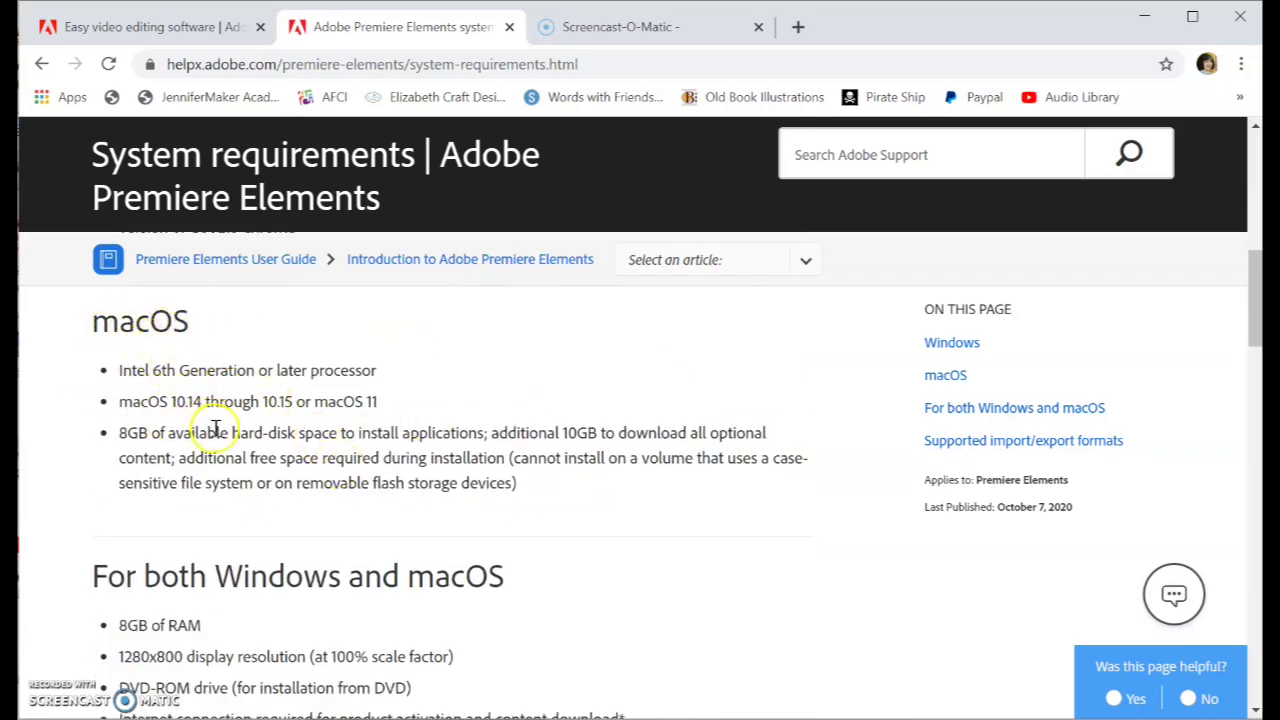
{"action": "scroll", "coordinate": [225, 432], "scroll_direction": "down", "scroll_amount": 1}
{"action": "scroll", "coordinate": [251, 434], "scroll_direction": "down", "scroll_amount": 3}
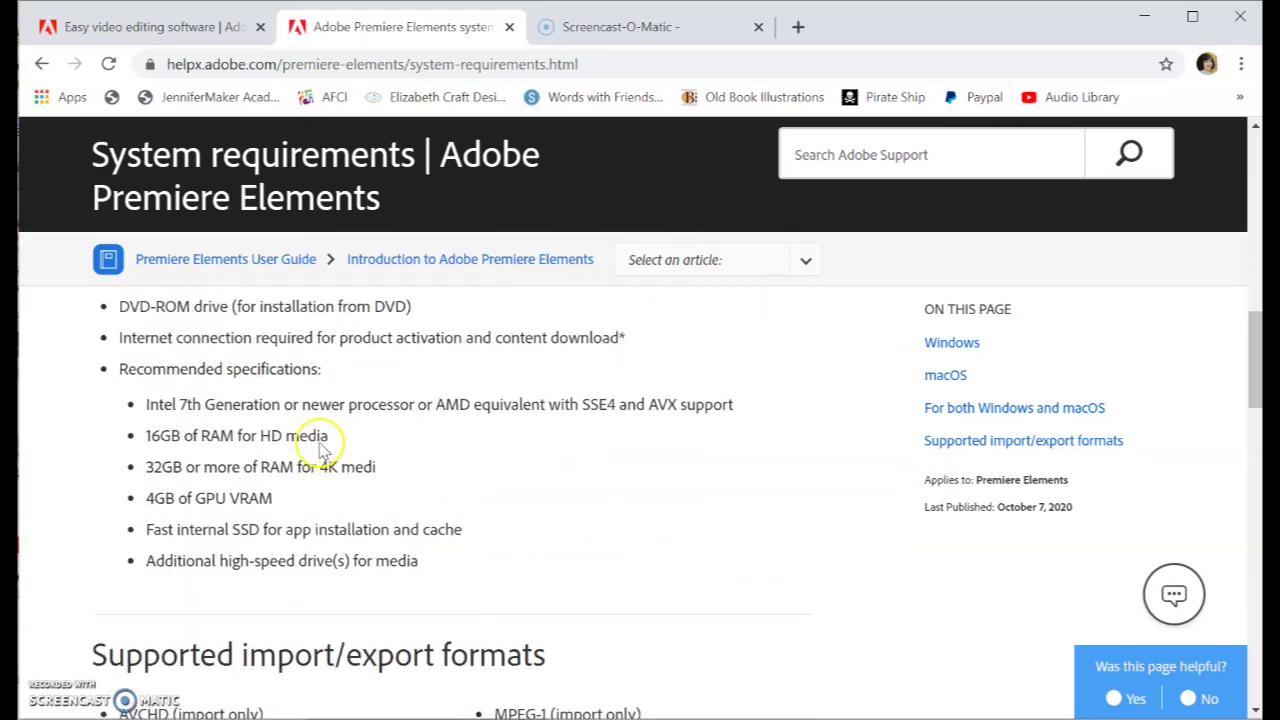
{"action": "scroll", "coordinate": [323, 449], "scroll_direction": "up", "scroll_amount": 2}
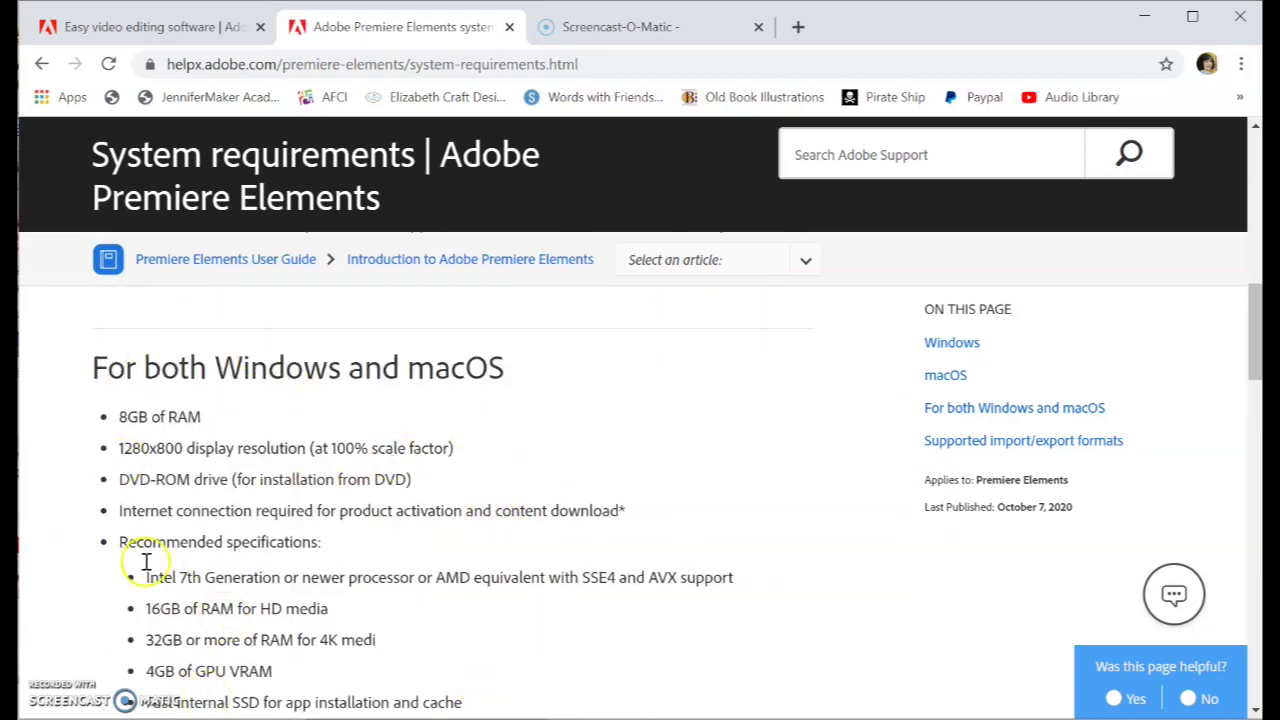
{"action": "scroll", "coordinate": [234, 500], "scroll_direction": "down", "scroll_amount": 1}
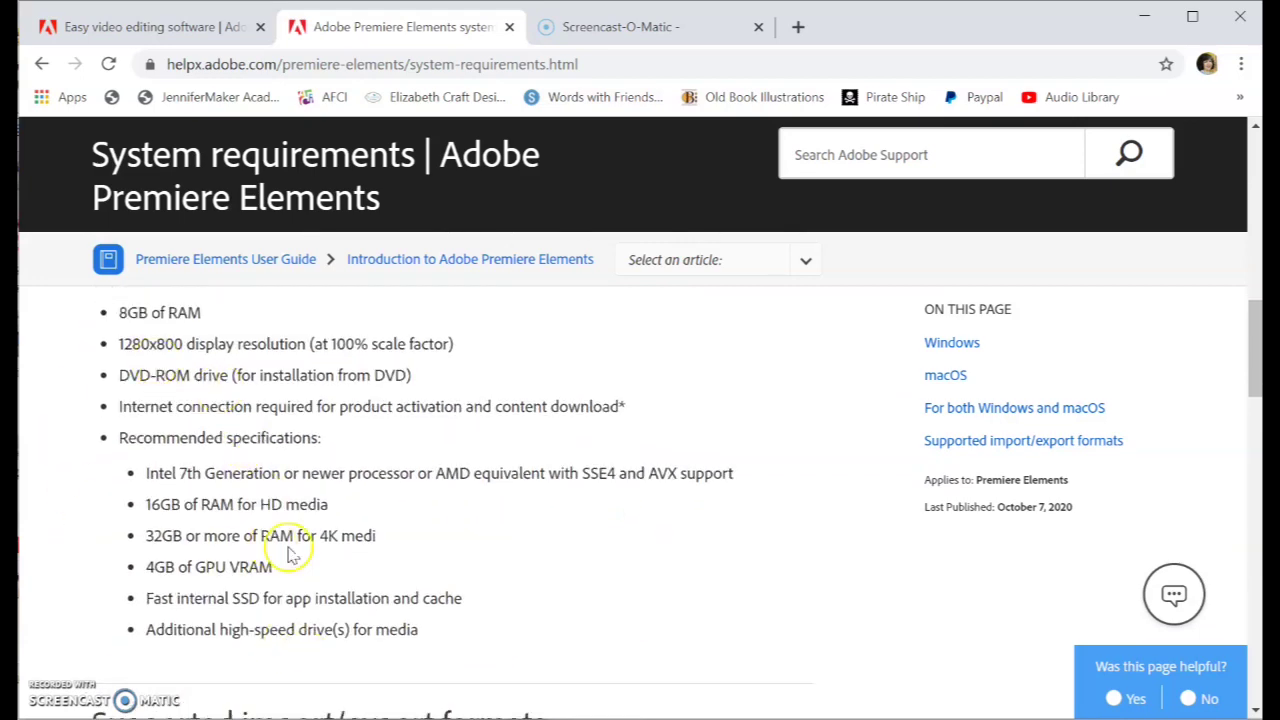
{"action": "scroll", "coordinate": [330, 560], "scroll_direction": "up", "scroll_amount": 1}
{"action": "scroll", "coordinate": [330, 552], "scroll_direction": "up", "scroll_amount": 3}
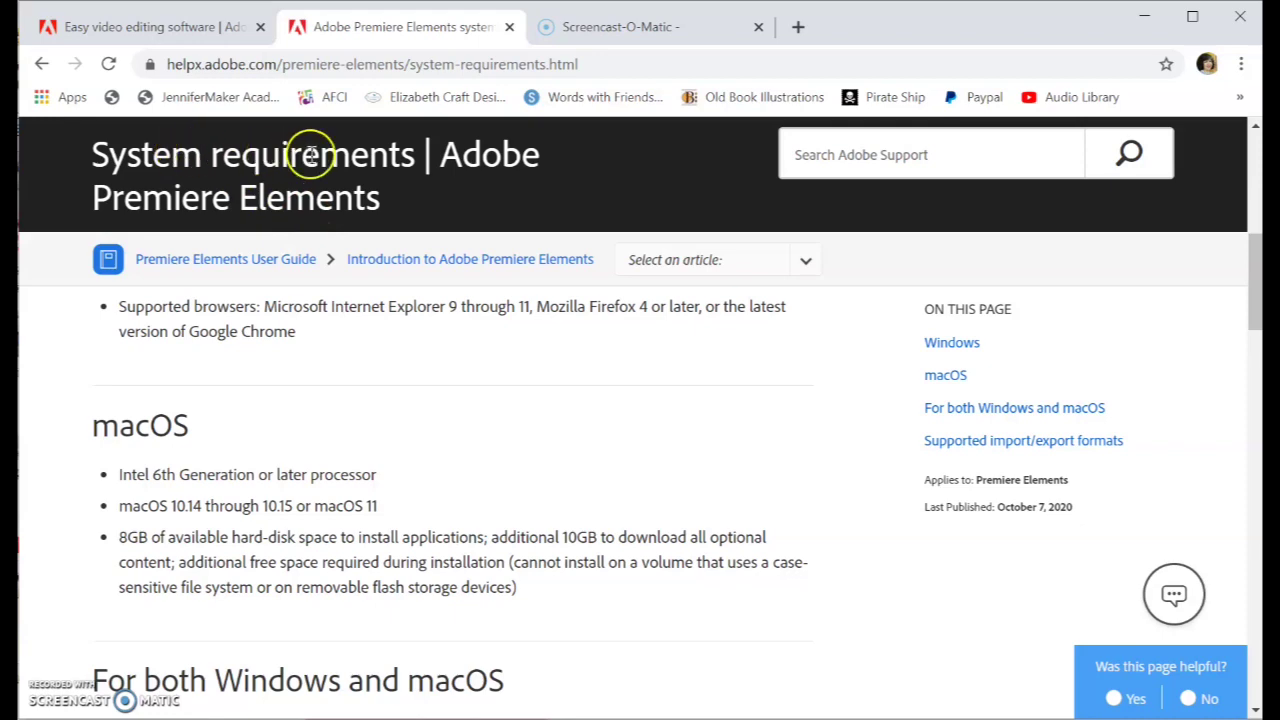
{"action": "scroll", "coordinate": [414, 386], "scroll_direction": "up", "scroll_amount": 1}
{"action": "scroll", "coordinate": [437, 432], "scroll_direction": "down", "scroll_amount": 3}
{"action": "scroll", "coordinate": [437, 432], "scroll_direction": "down", "scroll_amount": 7}
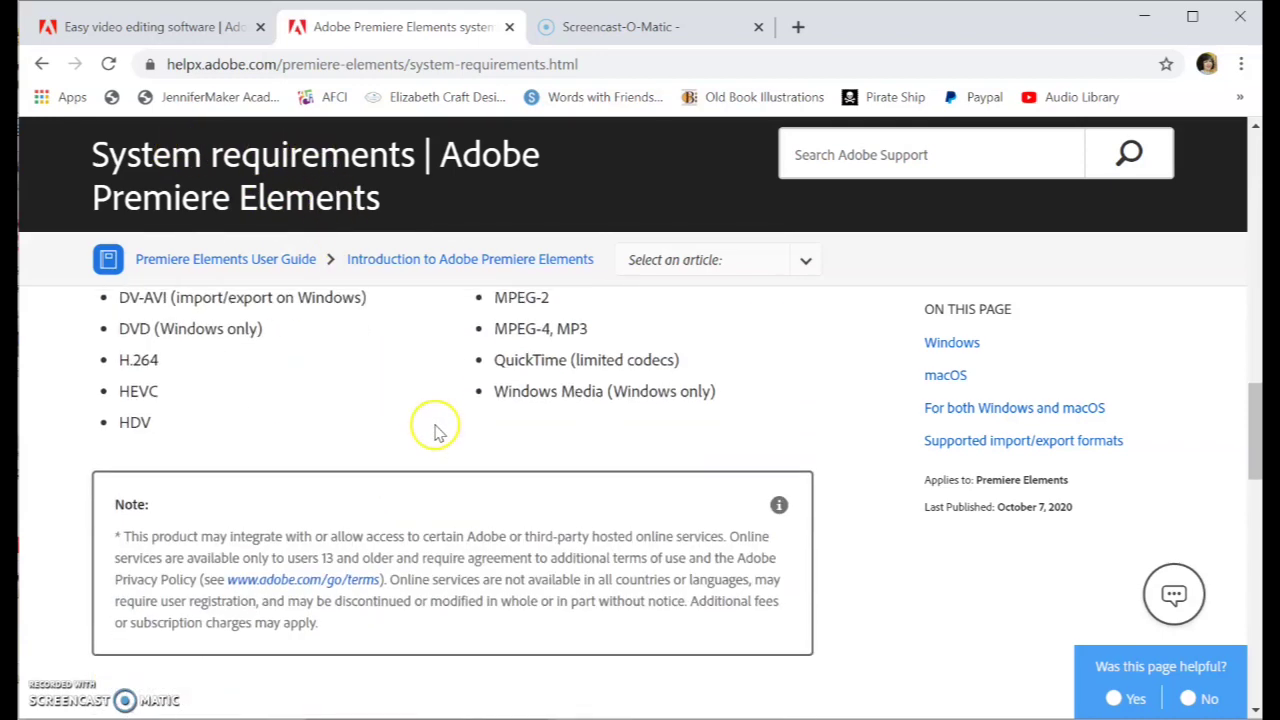
{"action": "scroll", "coordinate": [437, 425], "scroll_direction": "up", "scroll_amount": 12}
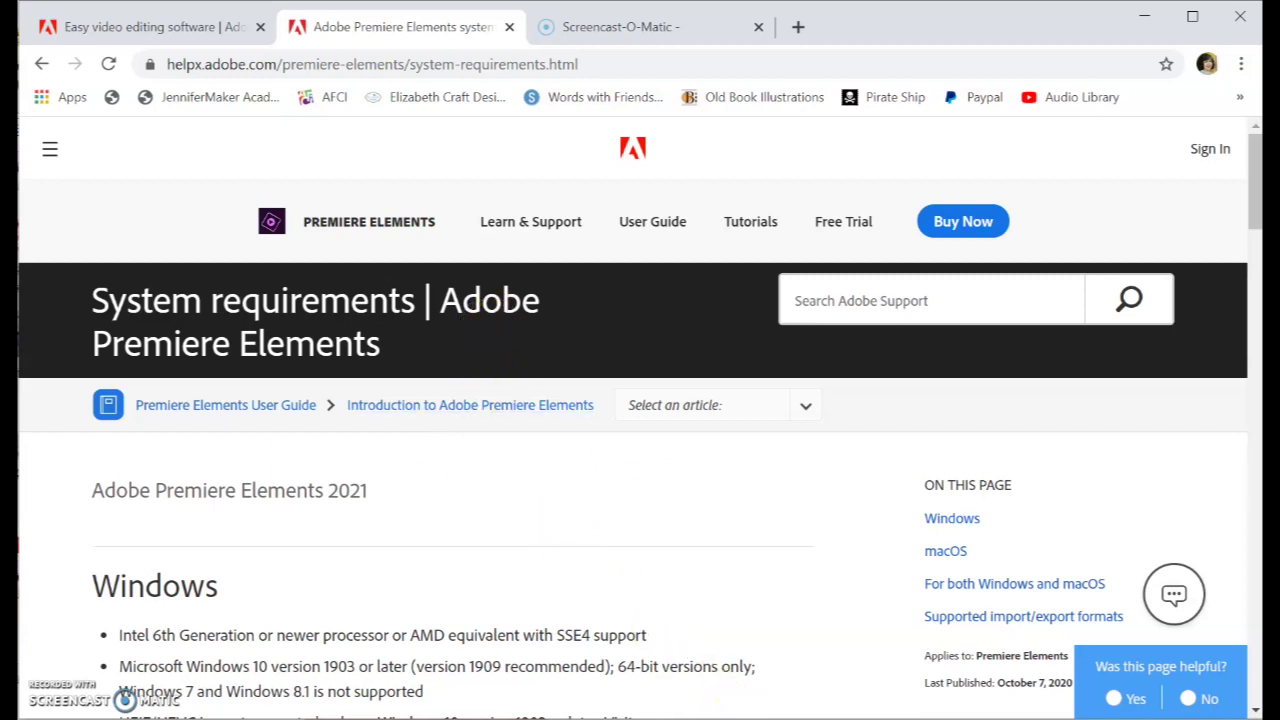
{"action": "mouse_move", "coordinate": [735, 714]}
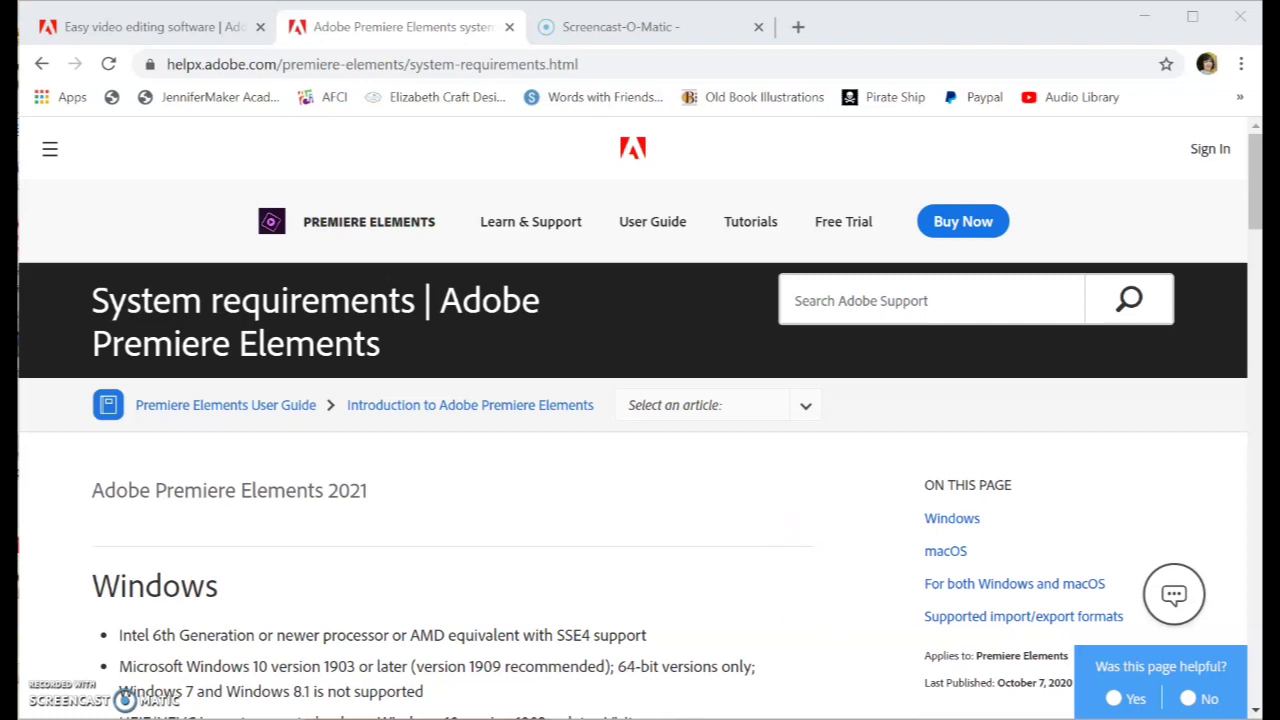
{"action": "mouse_move", "coordinate": [820, 718]}
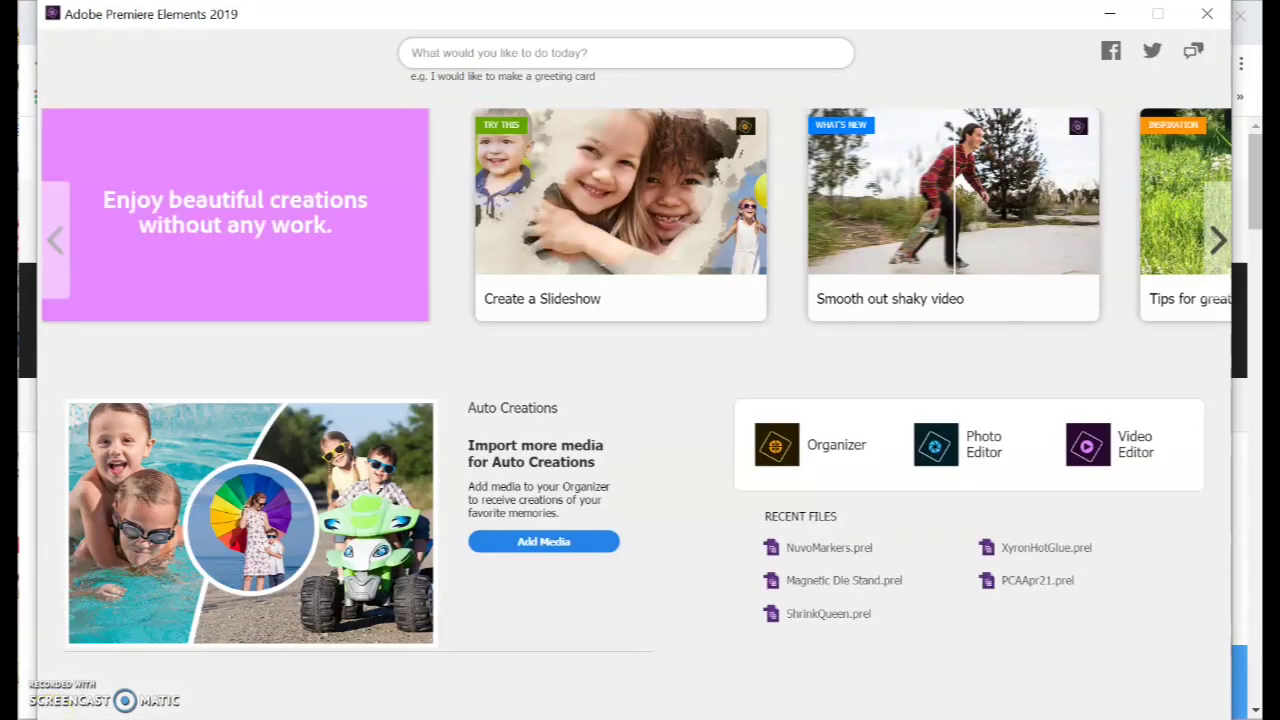
Step: Clear the stray home-screen selection and launch the Video Editor
{"action": "key", "text": "ctrl+a"}
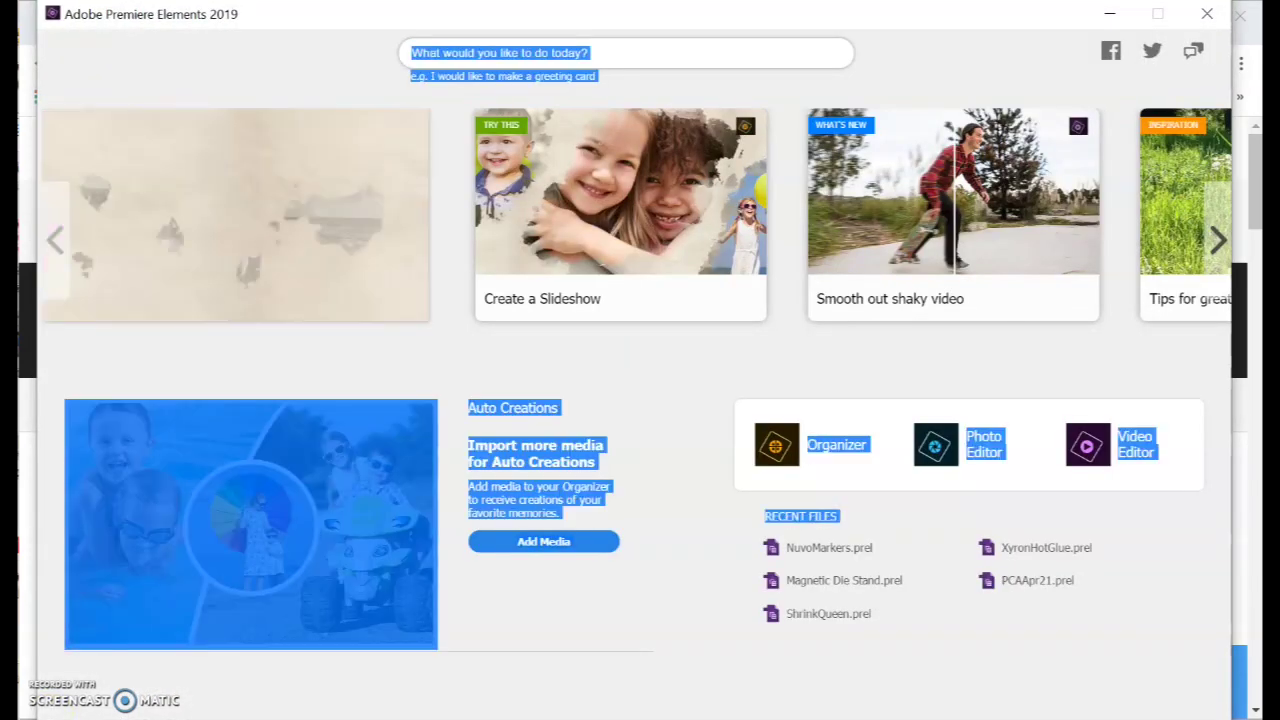
{"action": "left_click", "coordinate": [1163, 597]}
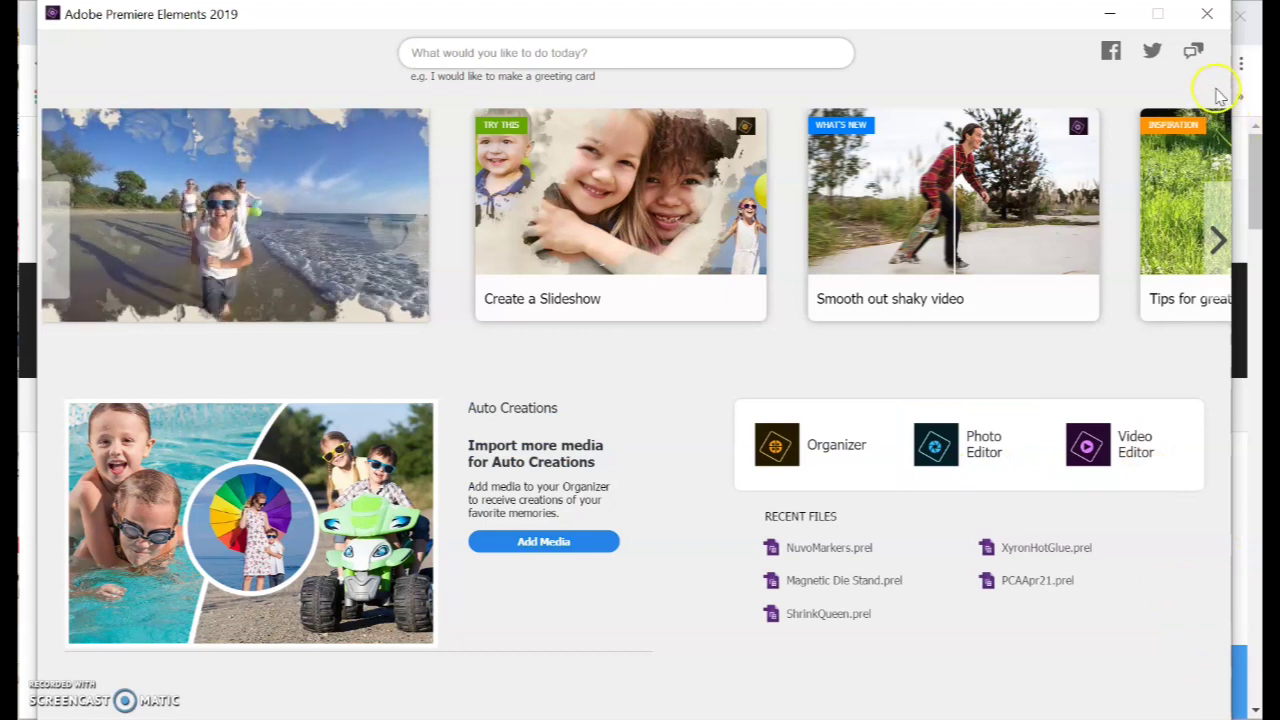
{"action": "key", "text": "ctrl+a"}
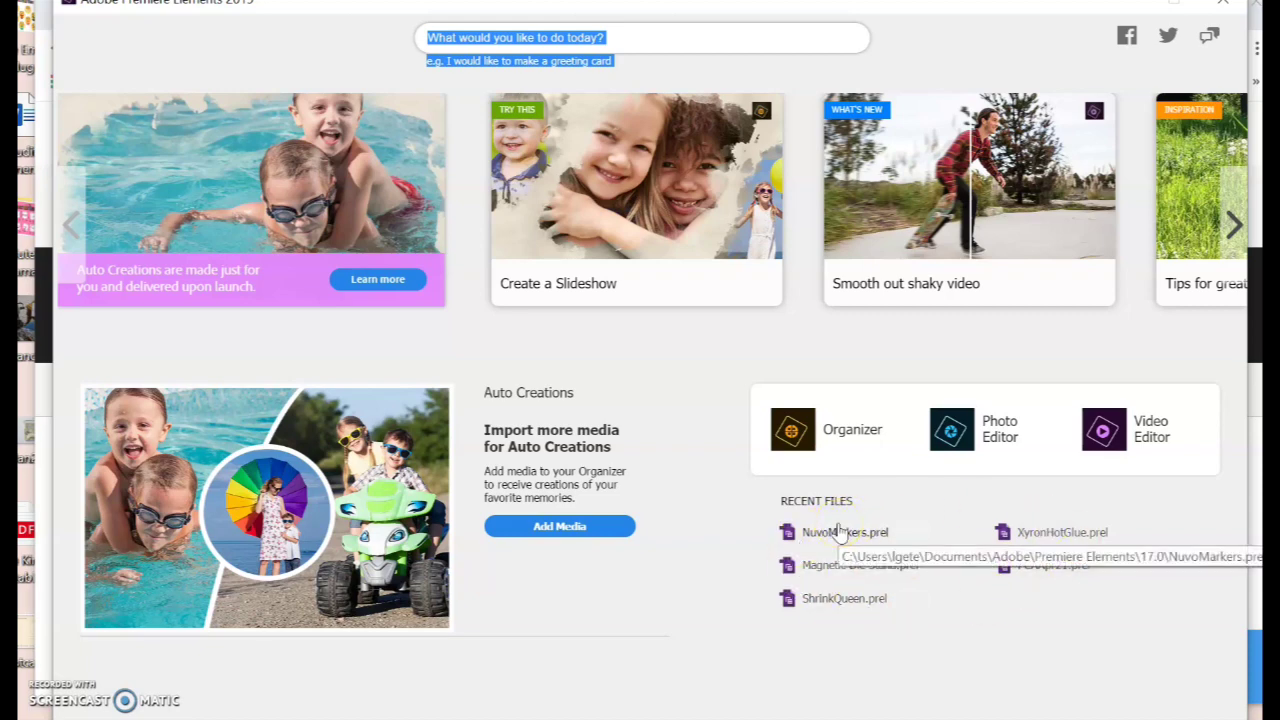
{"action": "left_click", "coordinate": [1166, 432]}
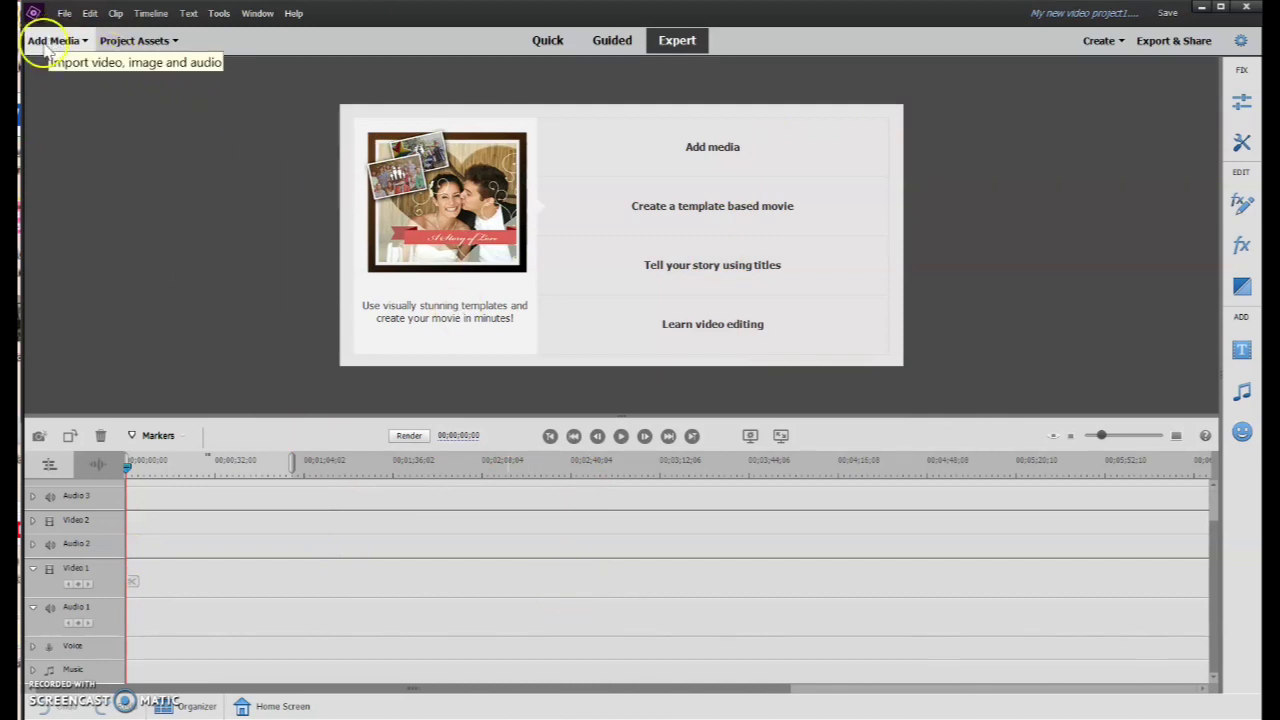
Step: Import circle punch.jpg and pocket.mp4 from the Desktop via Files and folders
{"action": "left_click", "coordinate": [53, 42]}
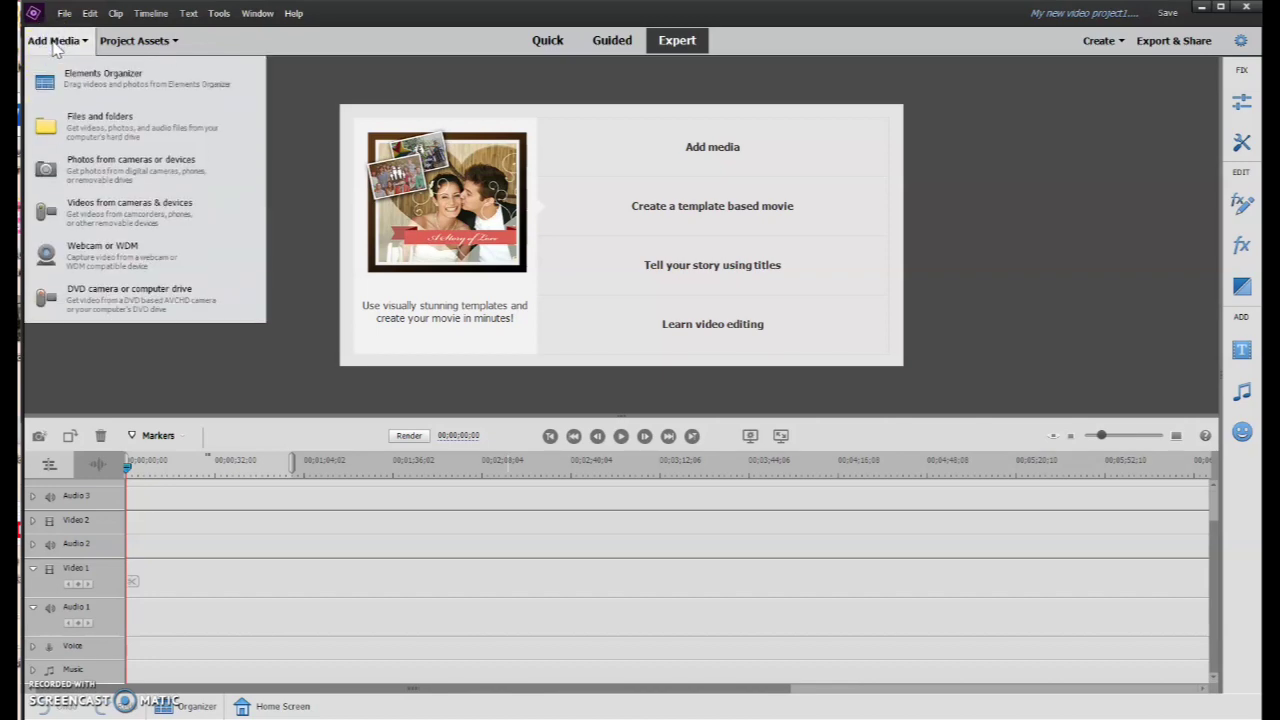
{"action": "left_click", "coordinate": [97, 128]}
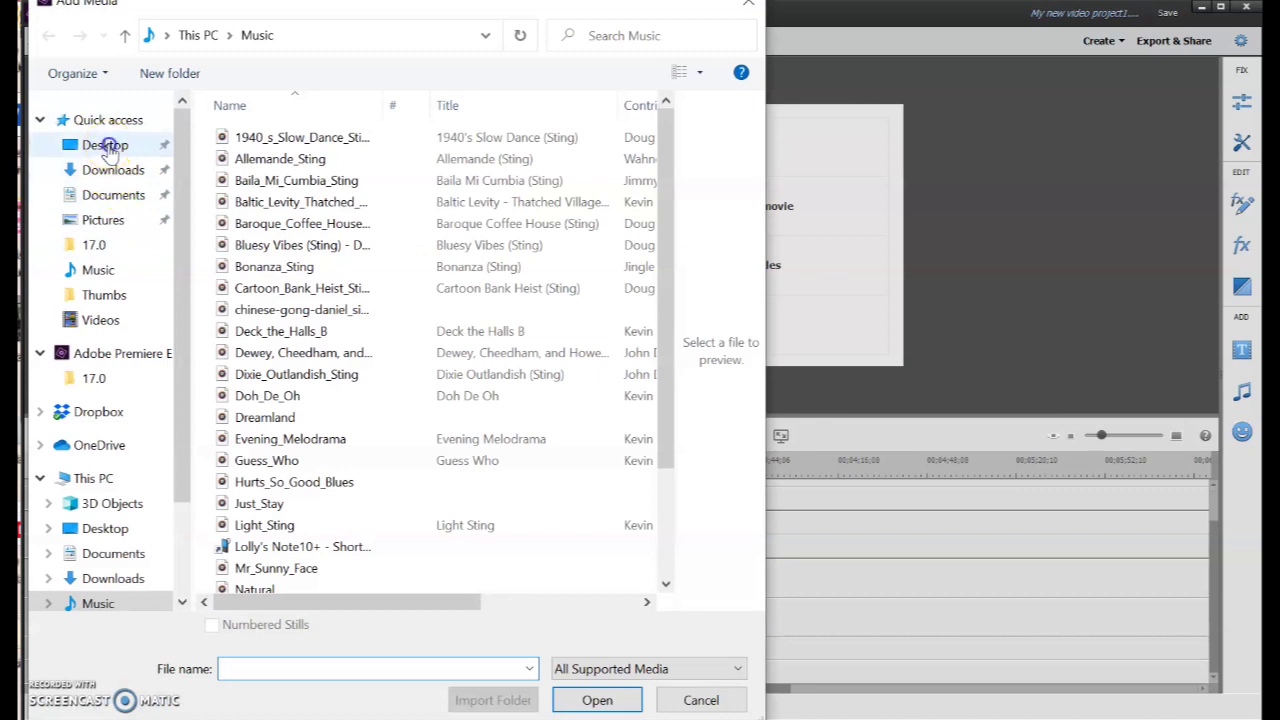
{"action": "left_click", "coordinate": [106, 146]}
{"action": "left_click", "coordinate": [245, 206]}
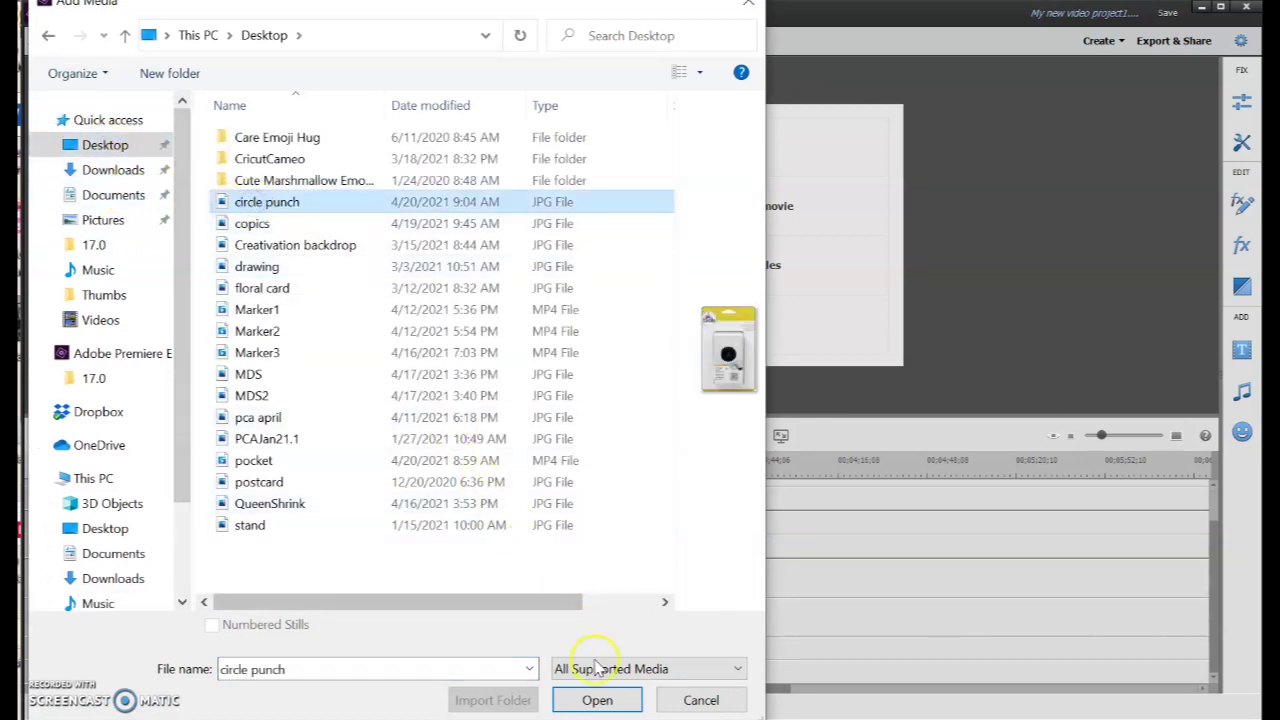
{"action": "left_click", "coordinate": [597, 700]}
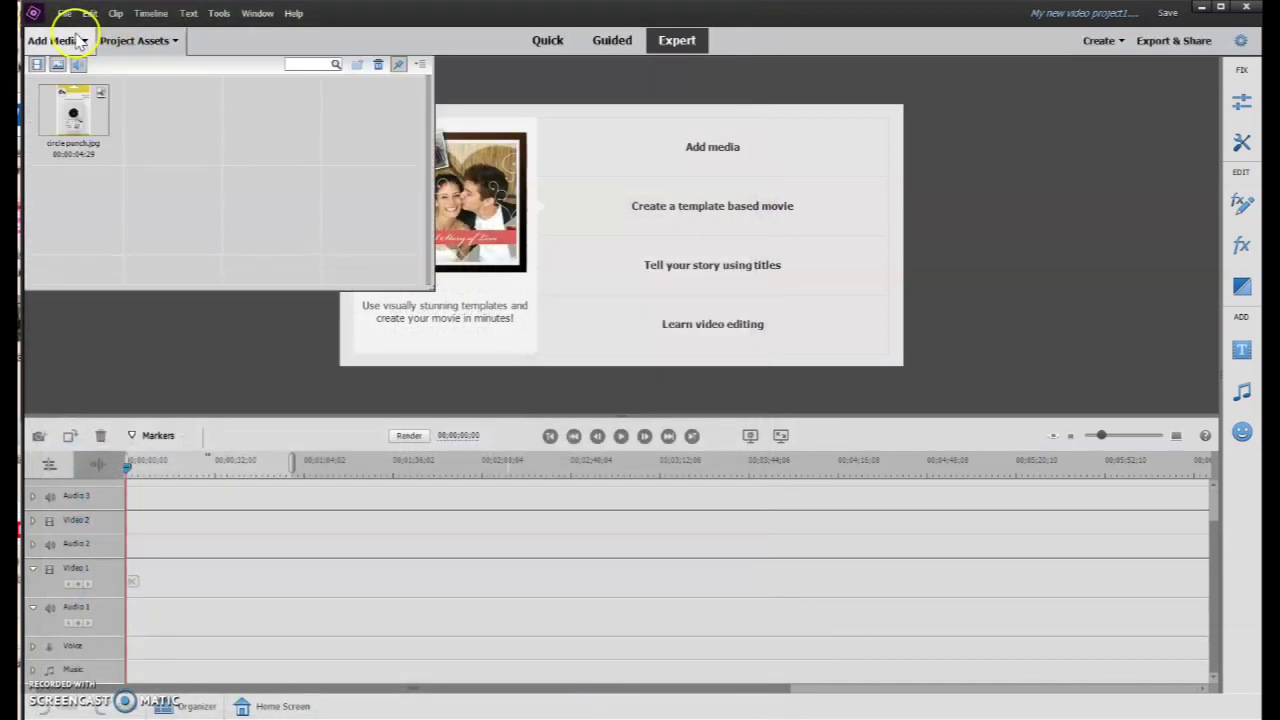
{"action": "left_click", "coordinate": [63, 40]}
{"action": "left_click", "coordinate": [100, 122]}
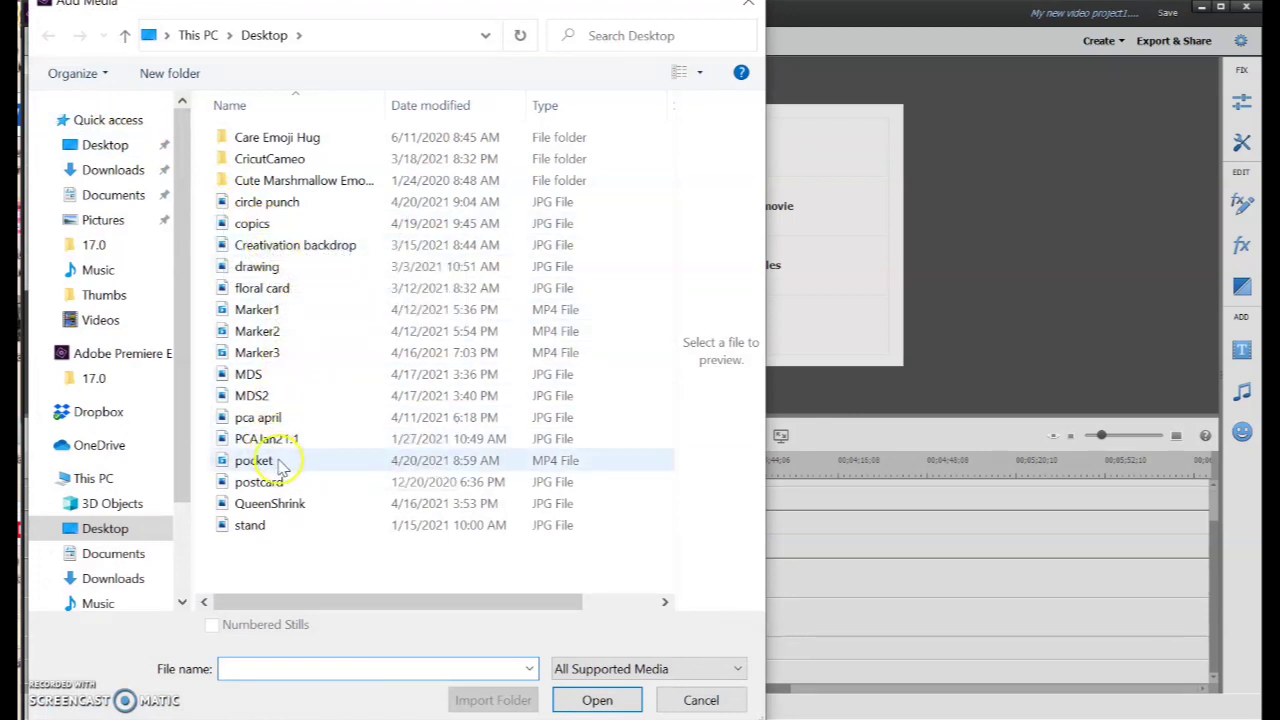
{"action": "left_click", "coordinate": [356, 468]}
{"action": "left_click", "coordinate": [594, 698]}
Step: Import 2Lolly Palooza.png from the Pictures > Video intros folder
{"action": "left_click", "coordinate": [65, 40]}
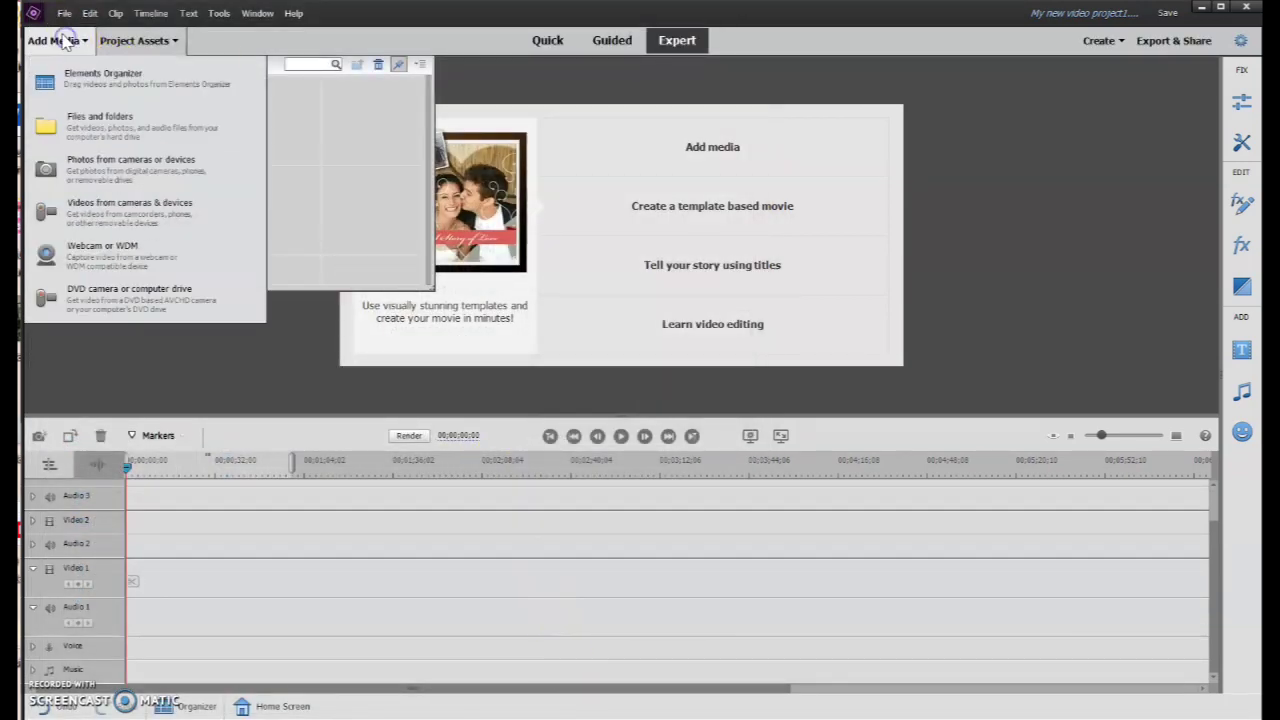
{"action": "left_click", "coordinate": [100, 120]}
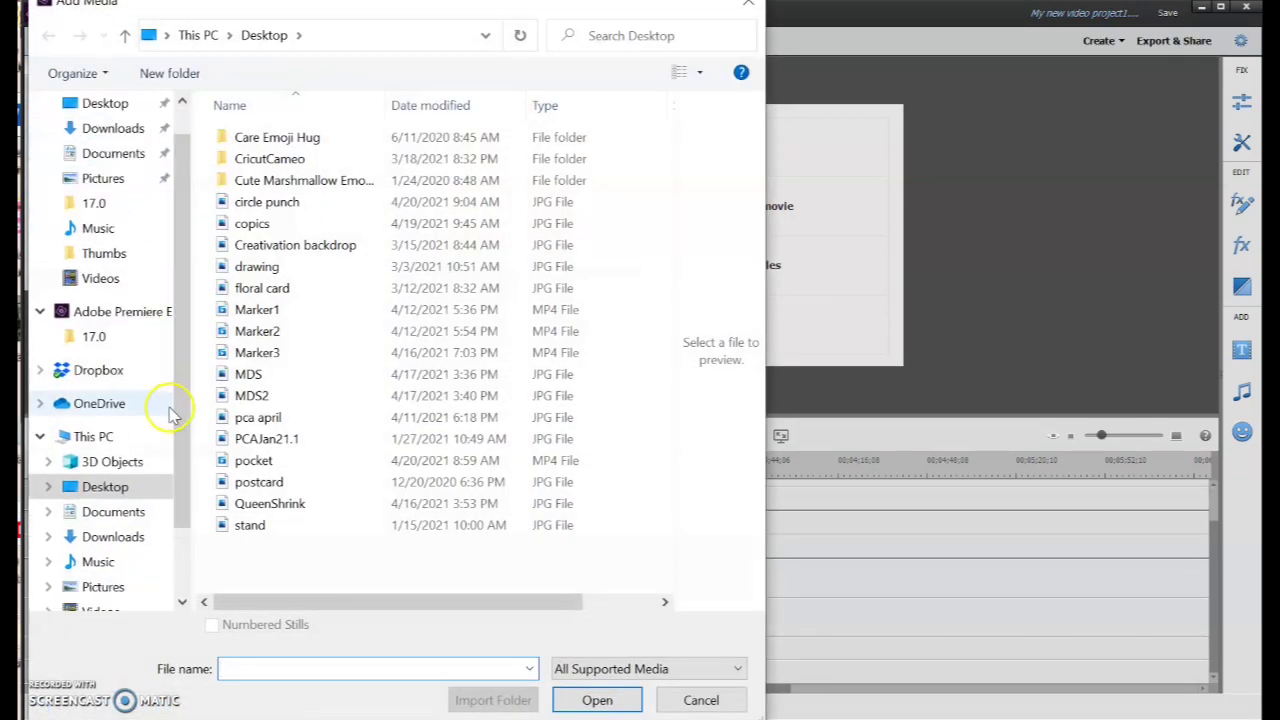
{"action": "scroll", "coordinate": [170, 415], "scroll_direction": "down", "scroll_amount": 1}
{"action": "left_click", "coordinate": [118, 537]}
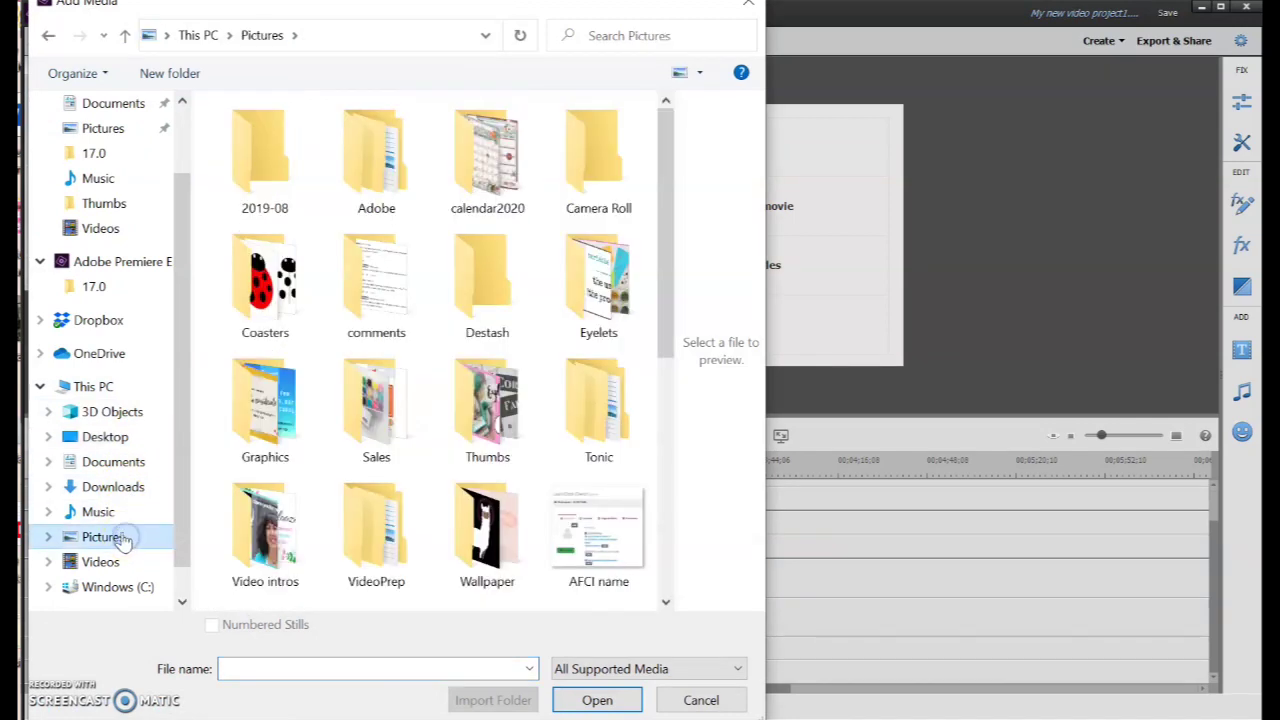
{"action": "left_click", "coordinate": [294, 530]}
{"action": "left_click", "coordinate": [594, 698]}
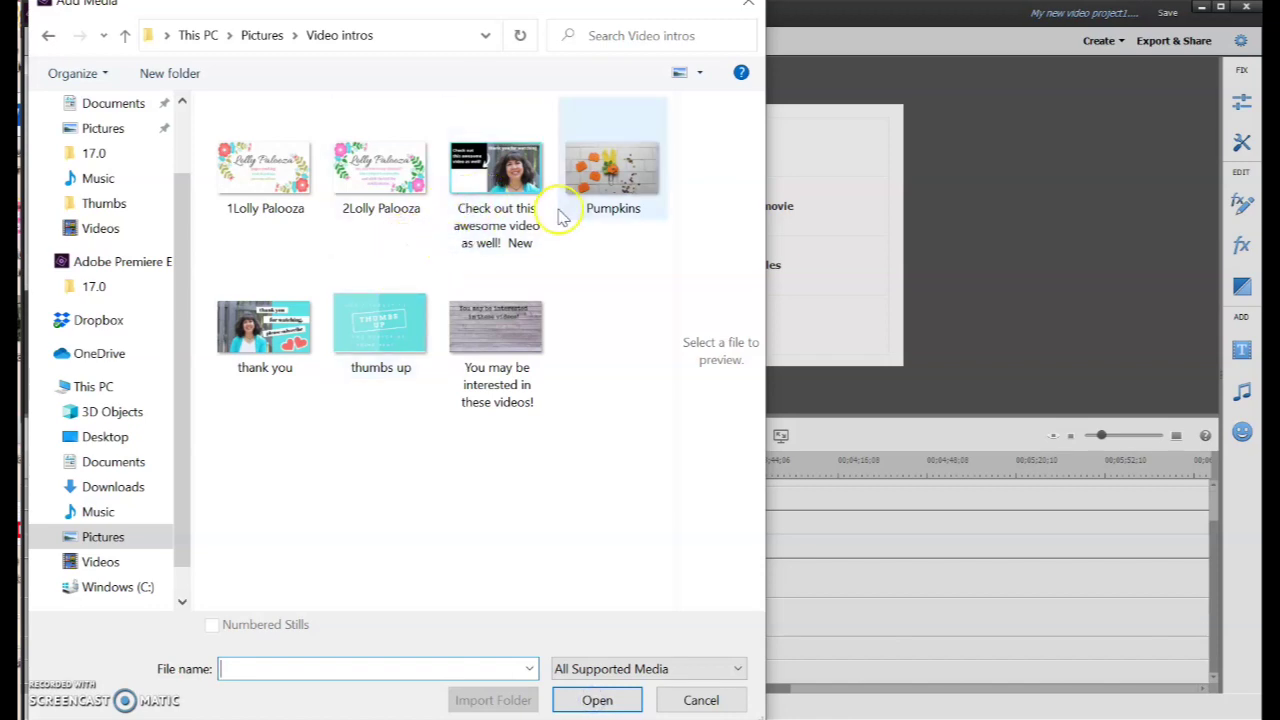
{"action": "left_click", "coordinate": [380, 165]}
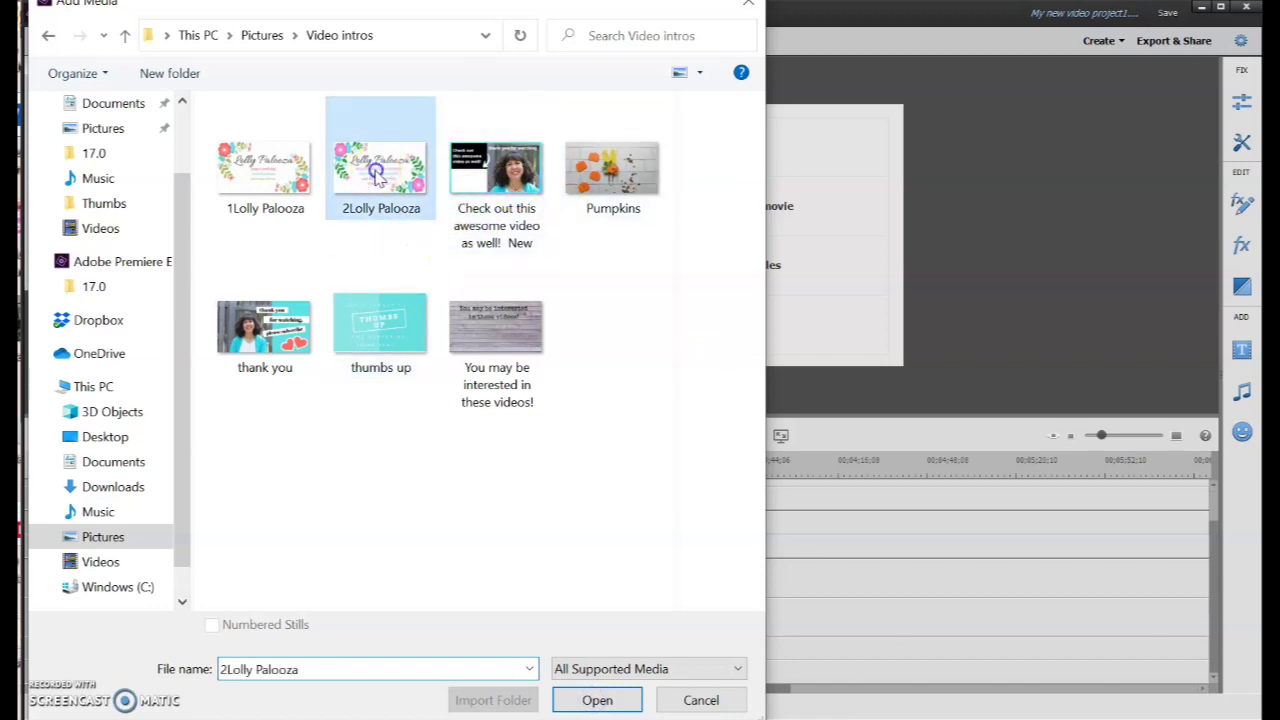
{"action": "left_click", "coordinate": [600, 699]}
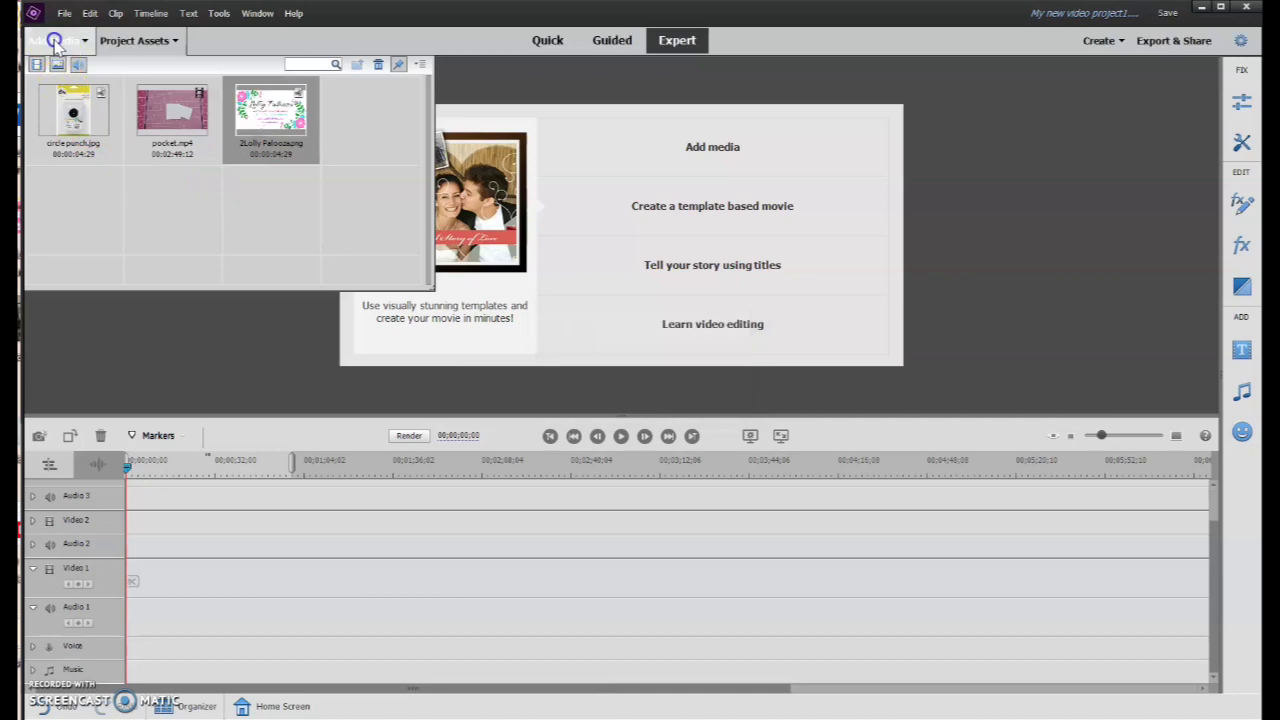
Step: Import thank you.png and the Bonanza_Sting music track from the Music folder
{"action": "left_click", "coordinate": [55, 42]}
{"action": "left_click", "coordinate": [94, 120]}
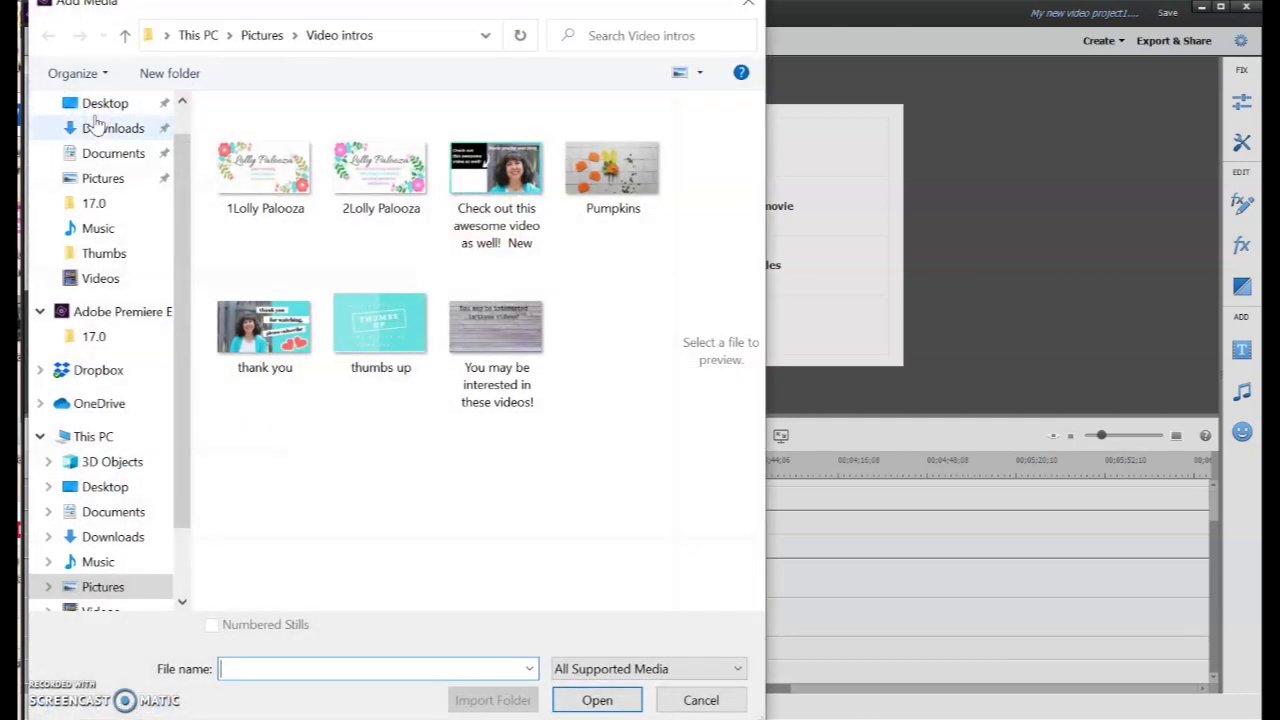
{"action": "left_click", "coordinate": [272, 340]}
{"action": "left_click", "coordinate": [626, 699]}
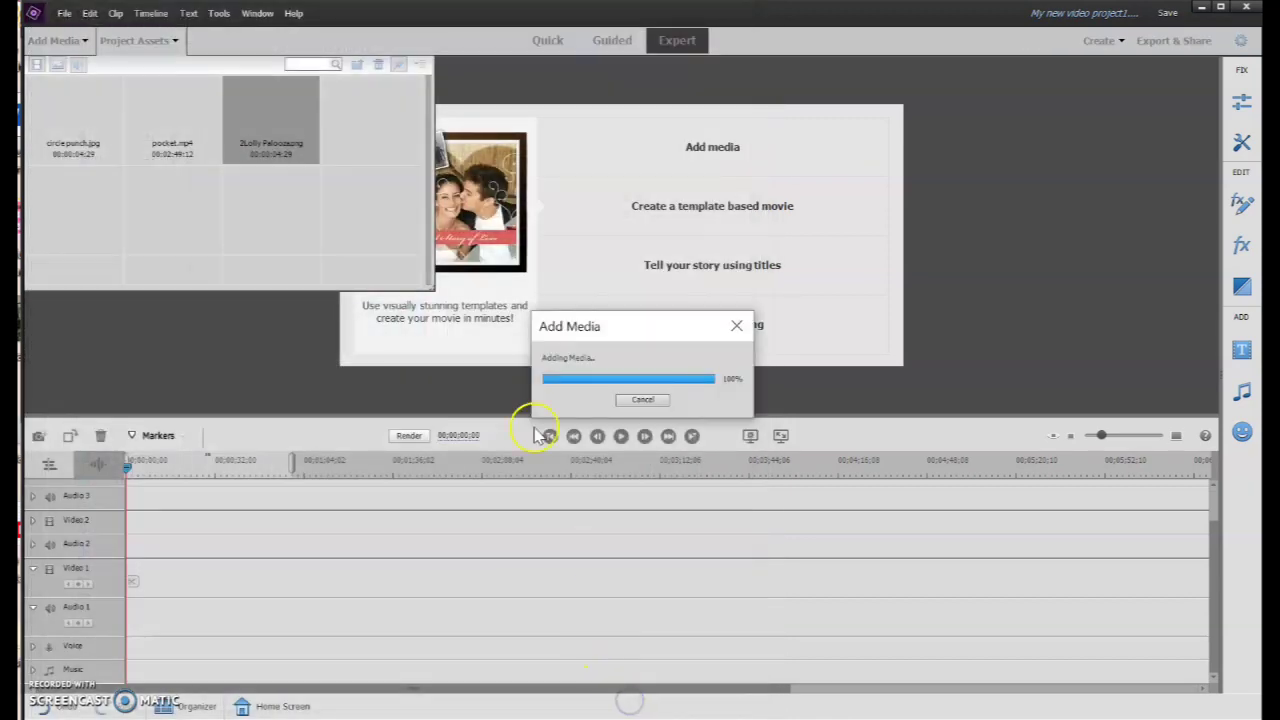
{"action": "left_click", "coordinate": [58, 40]}
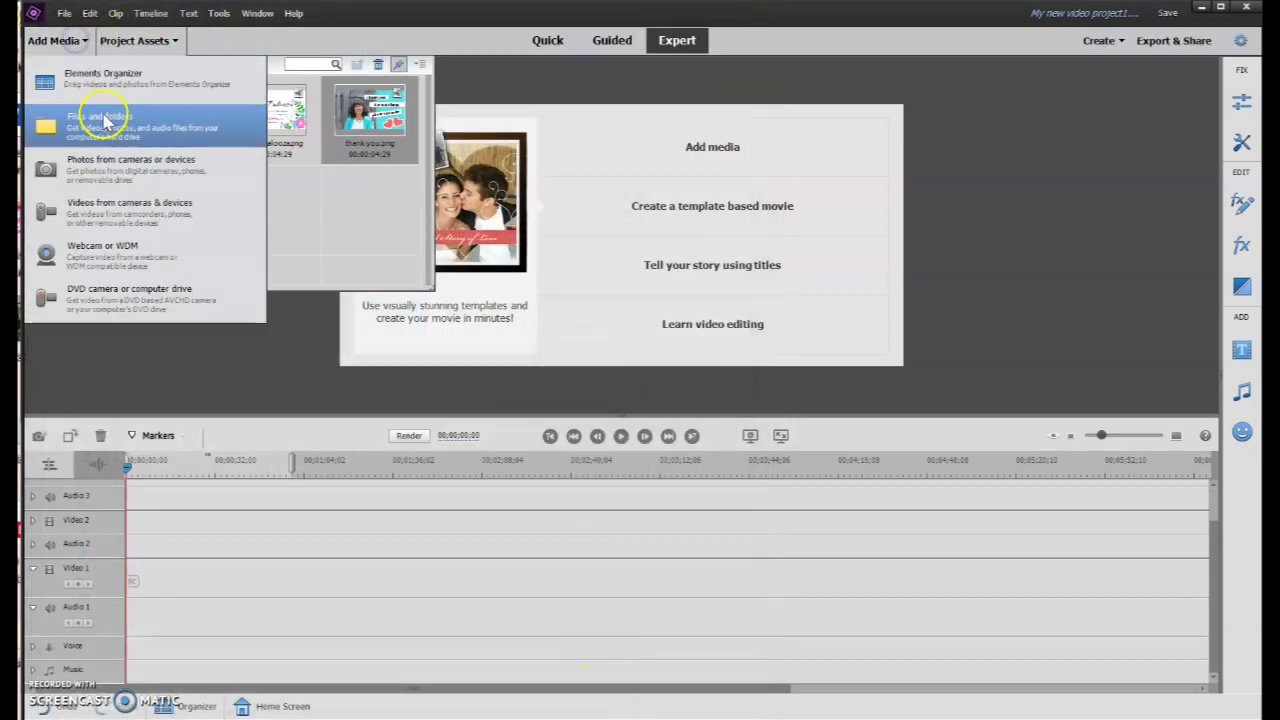
{"action": "left_click", "coordinate": [104, 125]}
{"action": "scroll", "coordinate": [134, 380], "scroll_direction": "down", "scroll_amount": 2}
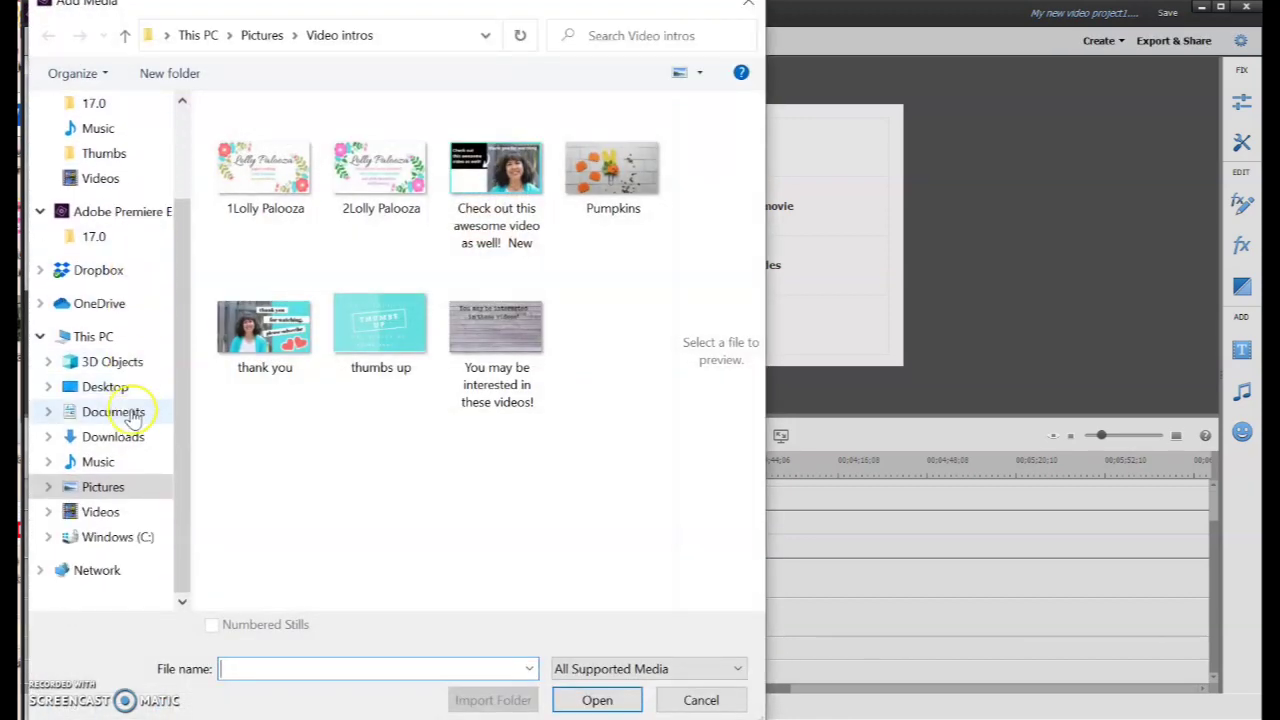
{"action": "left_click", "coordinate": [118, 460]}
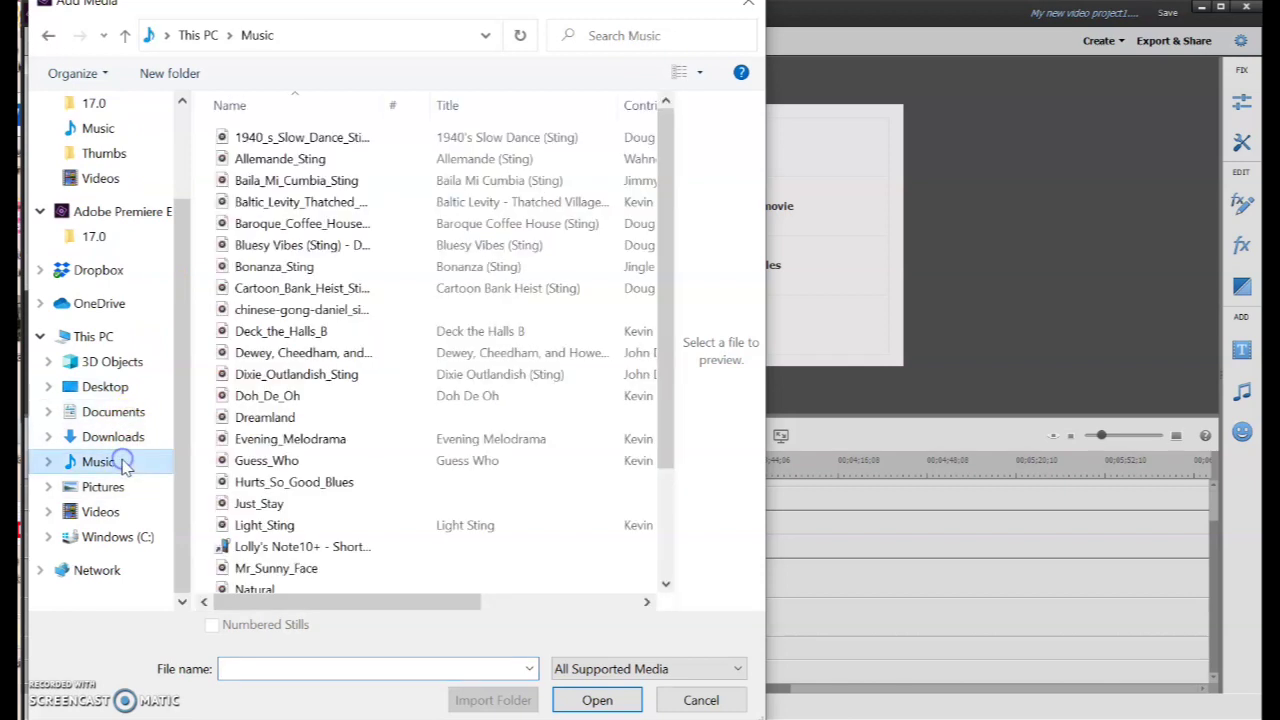
{"action": "left_click", "coordinate": [307, 268]}
{"action": "left_click", "coordinate": [588, 702]}
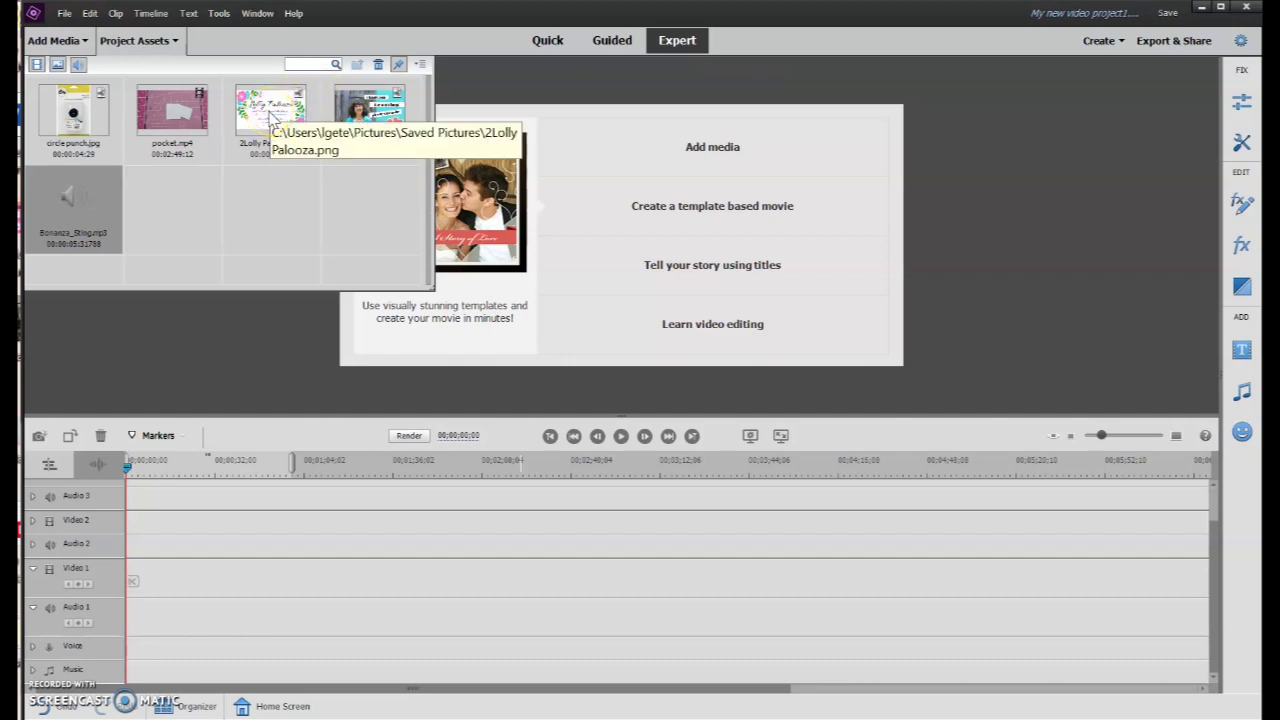
Step: Place 2Lolly Palooza.png at the start of Video 1 and lengthen the clip
{"action": "left_click_drag", "start_coordinate": [270, 117], "coordinate": [284, 124]}
{"action": "left_click_drag", "start_coordinate": [400, 295], "coordinate": [77, 566]}
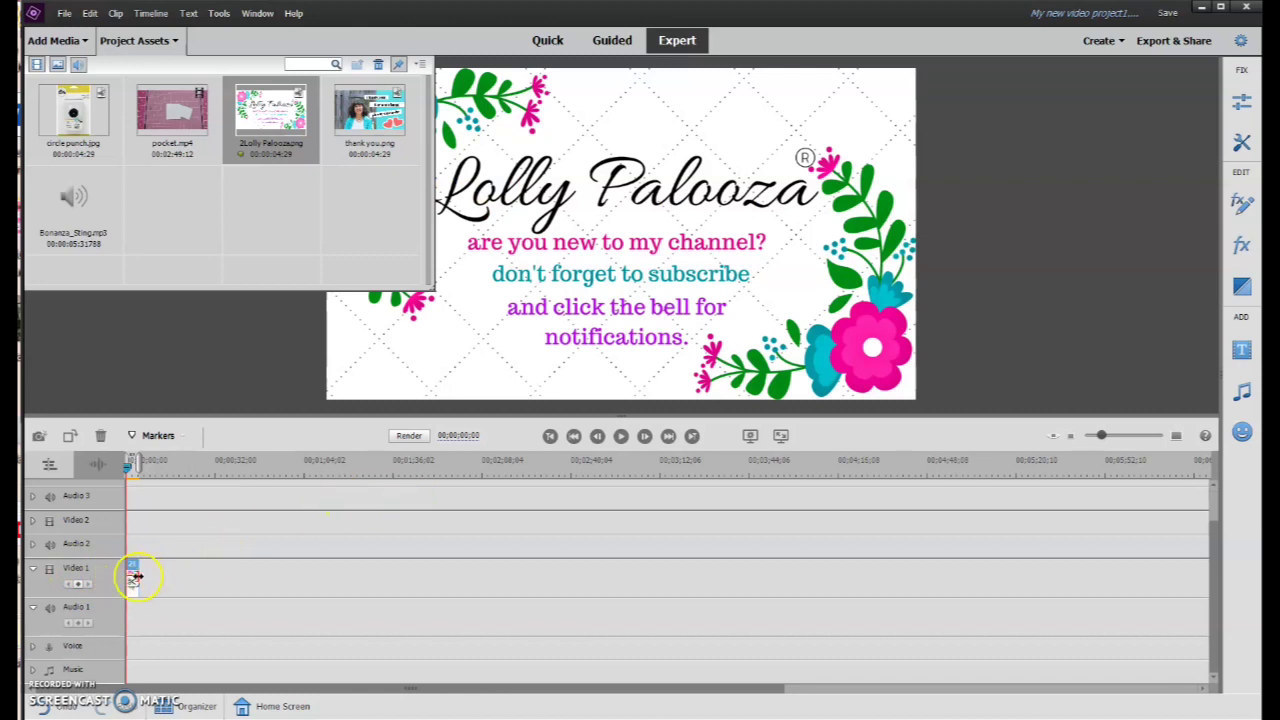
{"action": "left_click_drag", "start_coordinate": [138, 578], "coordinate": [274, 600]}
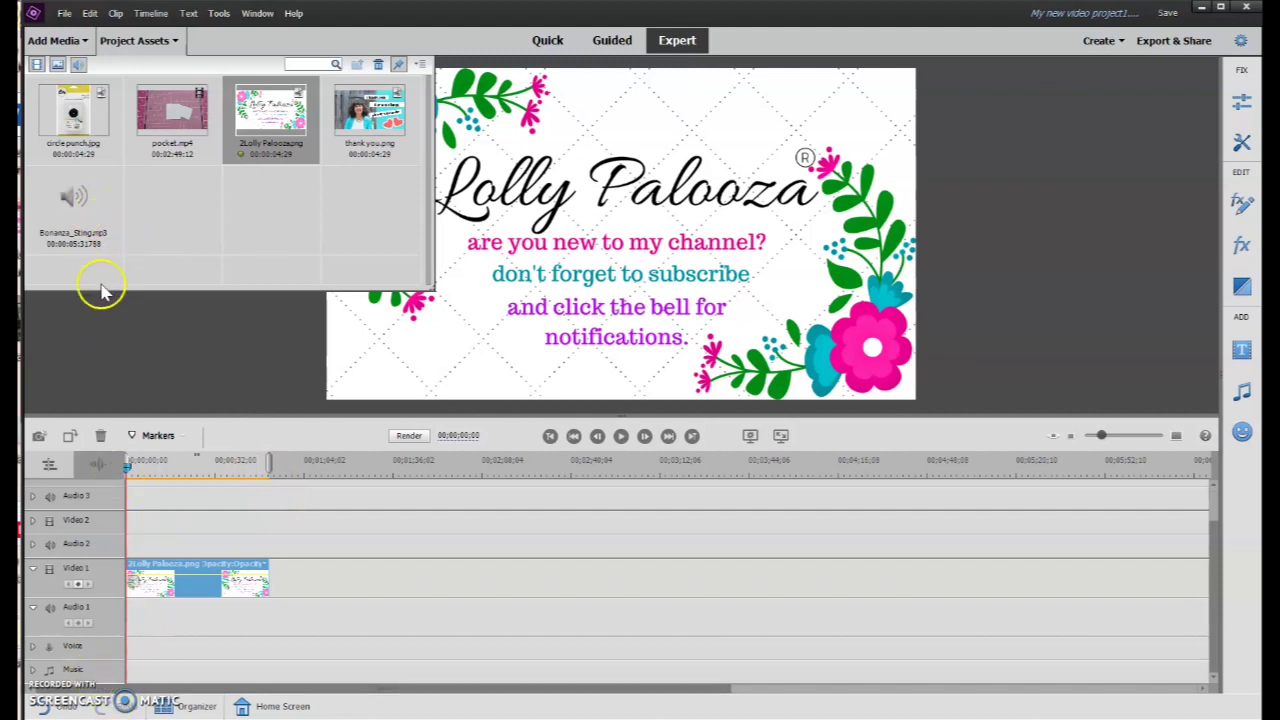
Step: Put Bonanza_Sting.mp3 on the Music track and zoom the timeline in
{"action": "left_click_drag", "start_coordinate": [75, 200], "coordinate": [129, 662]}
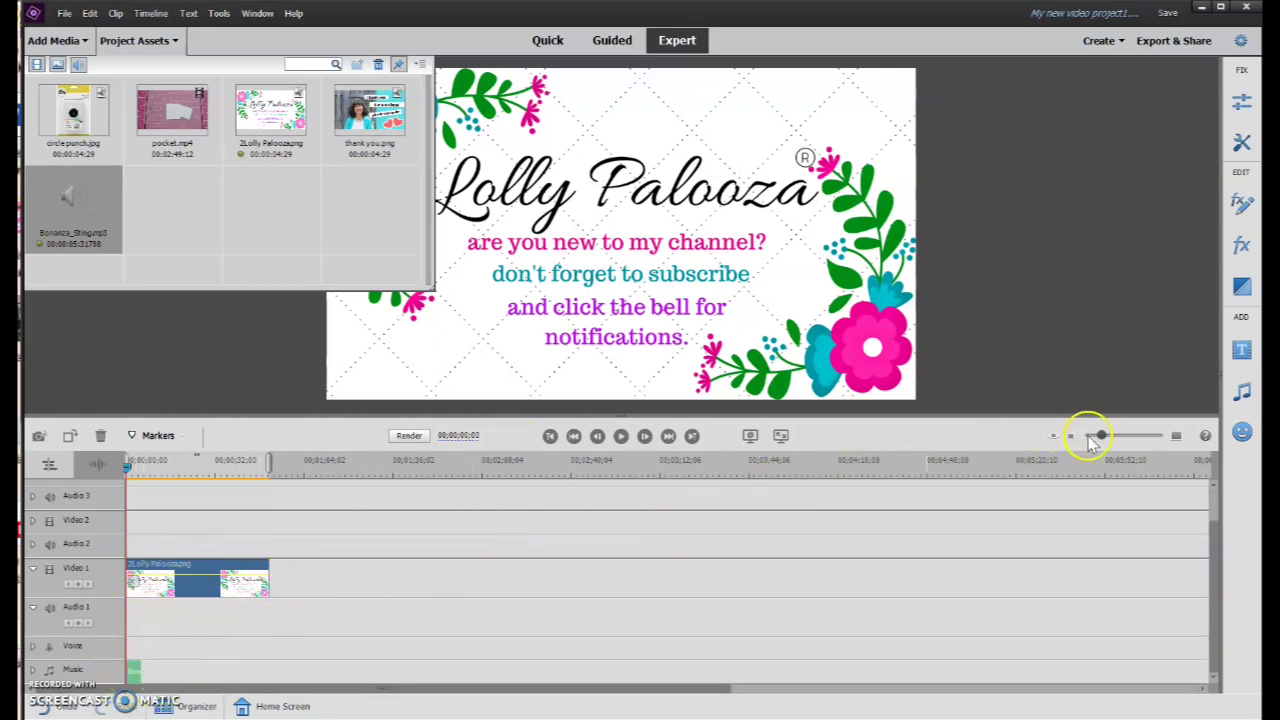
{"action": "left_click", "coordinate": [175, 42]}
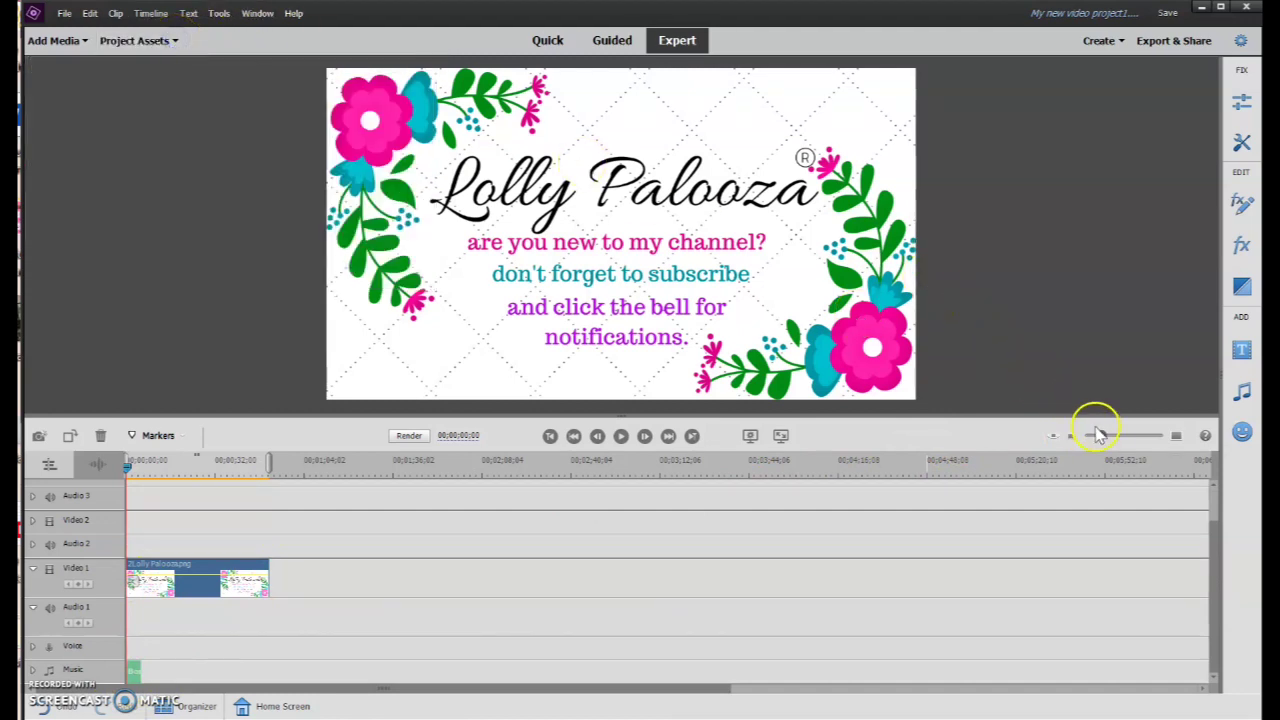
{"action": "mouse_move", "coordinate": [1105, 437]}
{"action": "left_mouse_down"}
{"action": "mouse_move", "coordinate": [1122, 440]}
{"action": "mouse_move", "coordinate": [1094, 416]}
{"action": "mouse_move", "coordinate": [1115, 437]}
{"action": "left_mouse_up"}
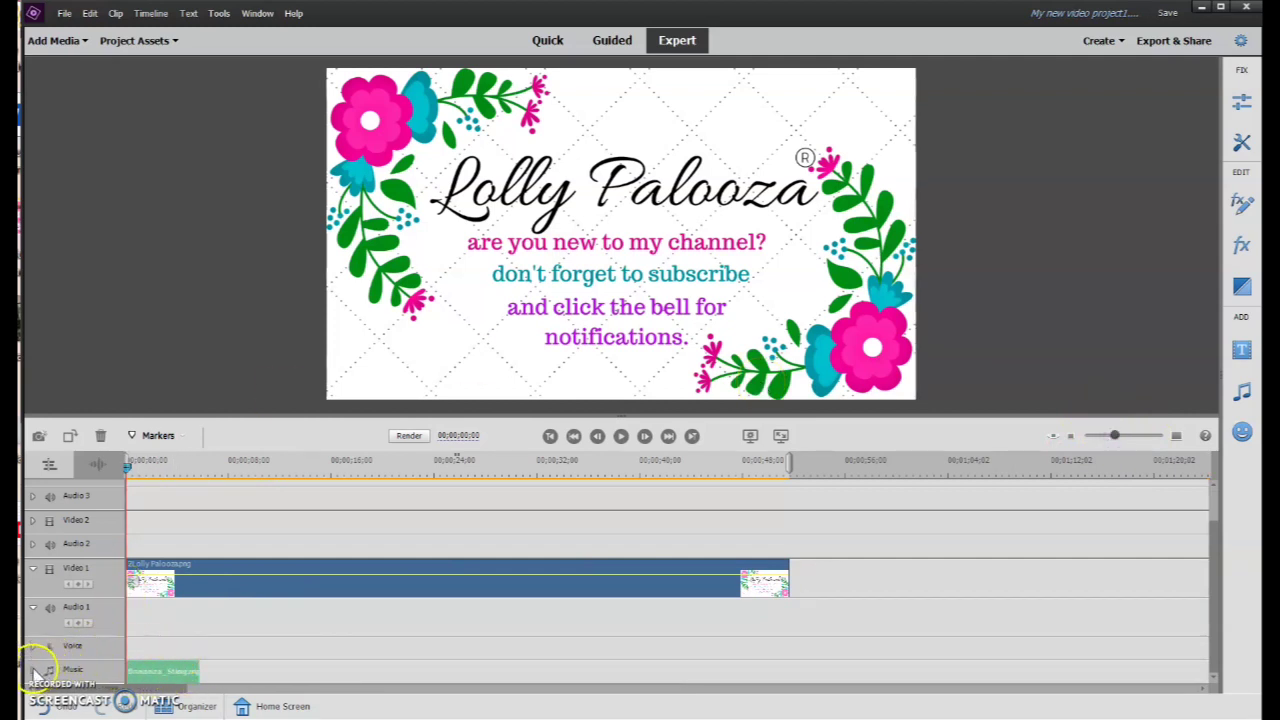
{"action": "scroll", "coordinate": [40, 665], "scroll_direction": "down", "scroll_amount": 1}
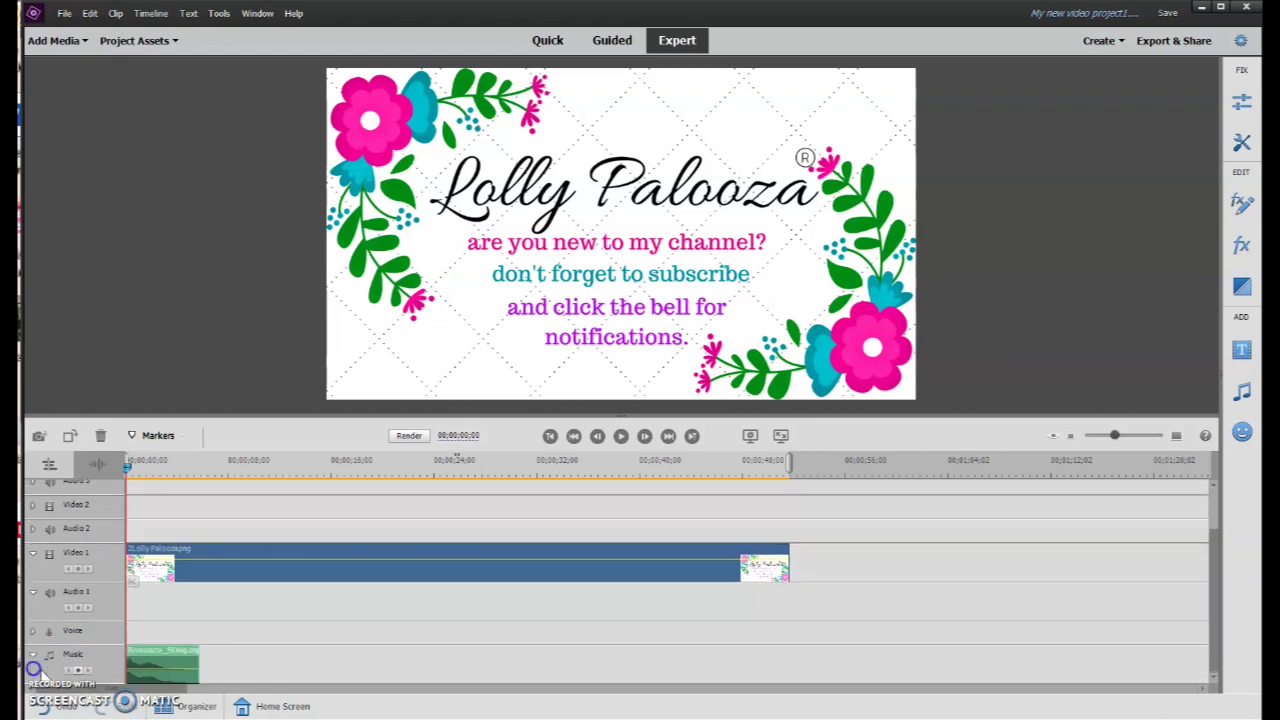
{"action": "left_click", "coordinate": [157, 676]}
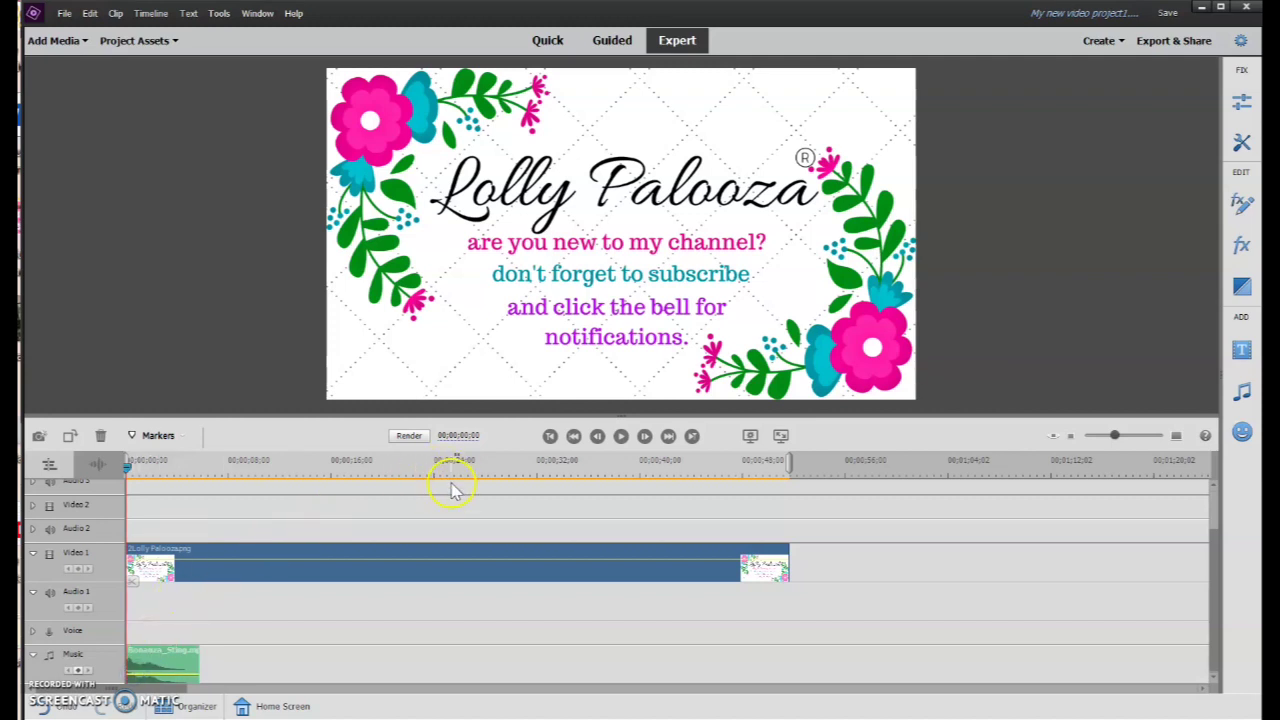
{"action": "left_click", "coordinate": [621, 437]}
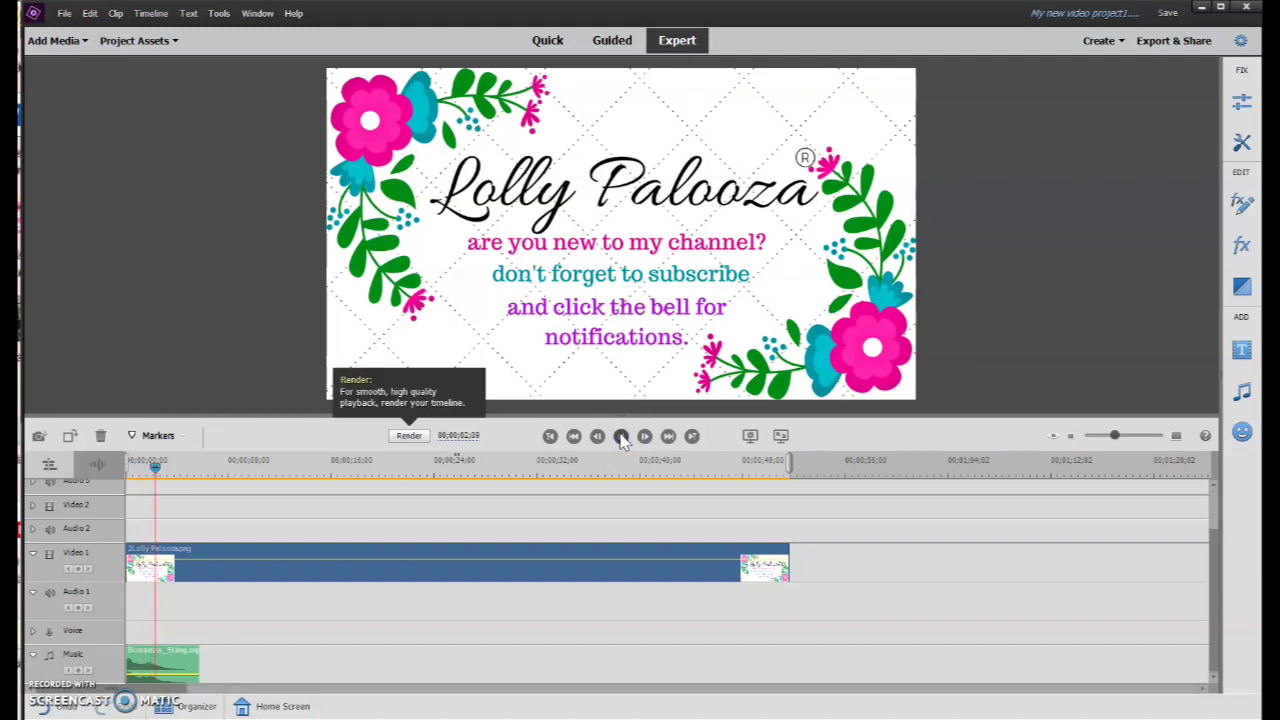
{"action": "left_click", "coordinate": [621, 437]}
{"action": "left_click", "coordinate": [624, 450]}
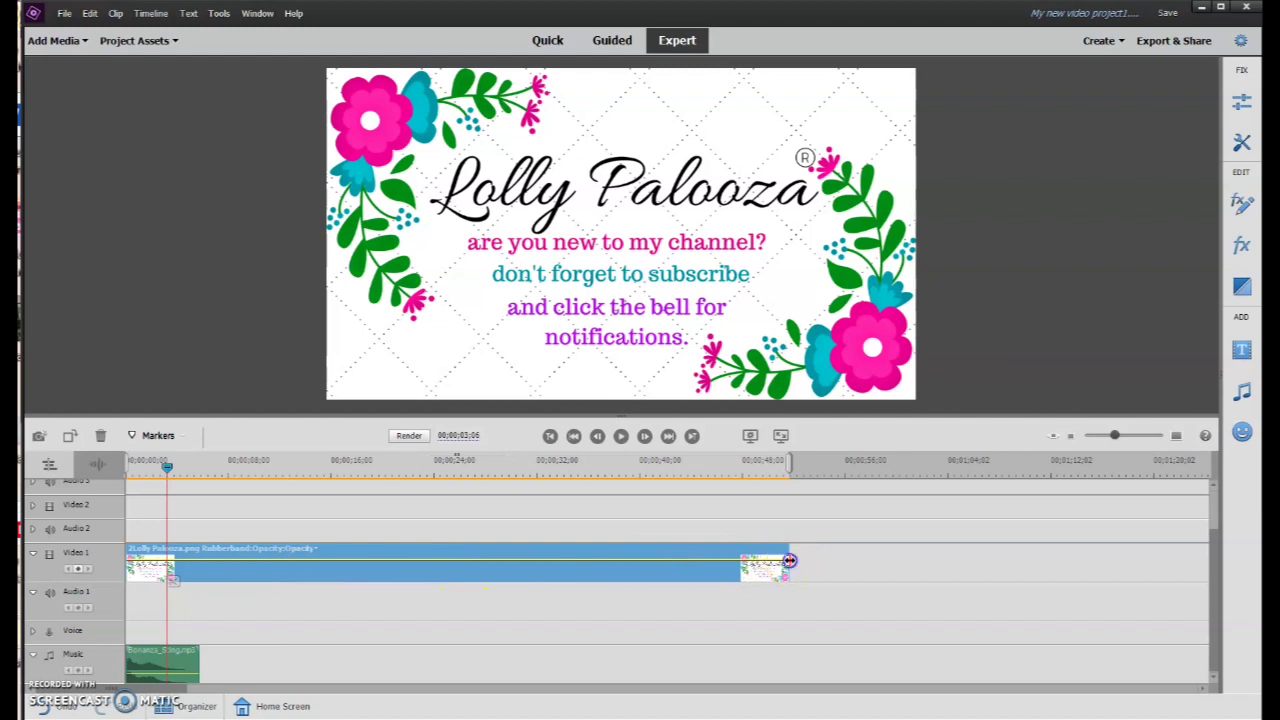
Step: Trim the 2Lolly Palooza title clip's end back to about 00;00;03
{"action": "left_click_drag", "start_coordinate": [790, 561], "coordinate": [171, 570]}
{"action": "left_click", "coordinate": [166, 478]}
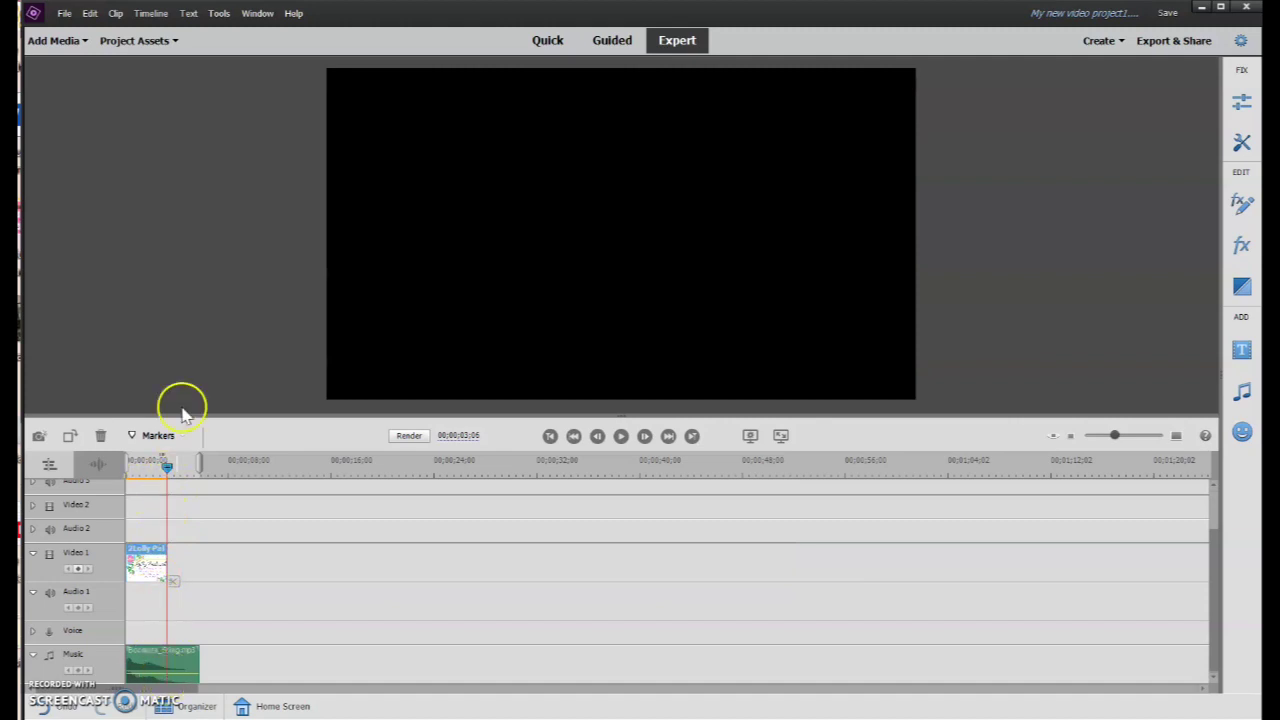
Step: Drop pocket.mp4 after the title card, enlarge the monitor and return the playhead to the title
{"action": "left_click", "coordinate": [60, 40]}
{"action": "left_click", "coordinate": [123, 45]}
{"action": "left_click", "coordinate": [318, 104]}
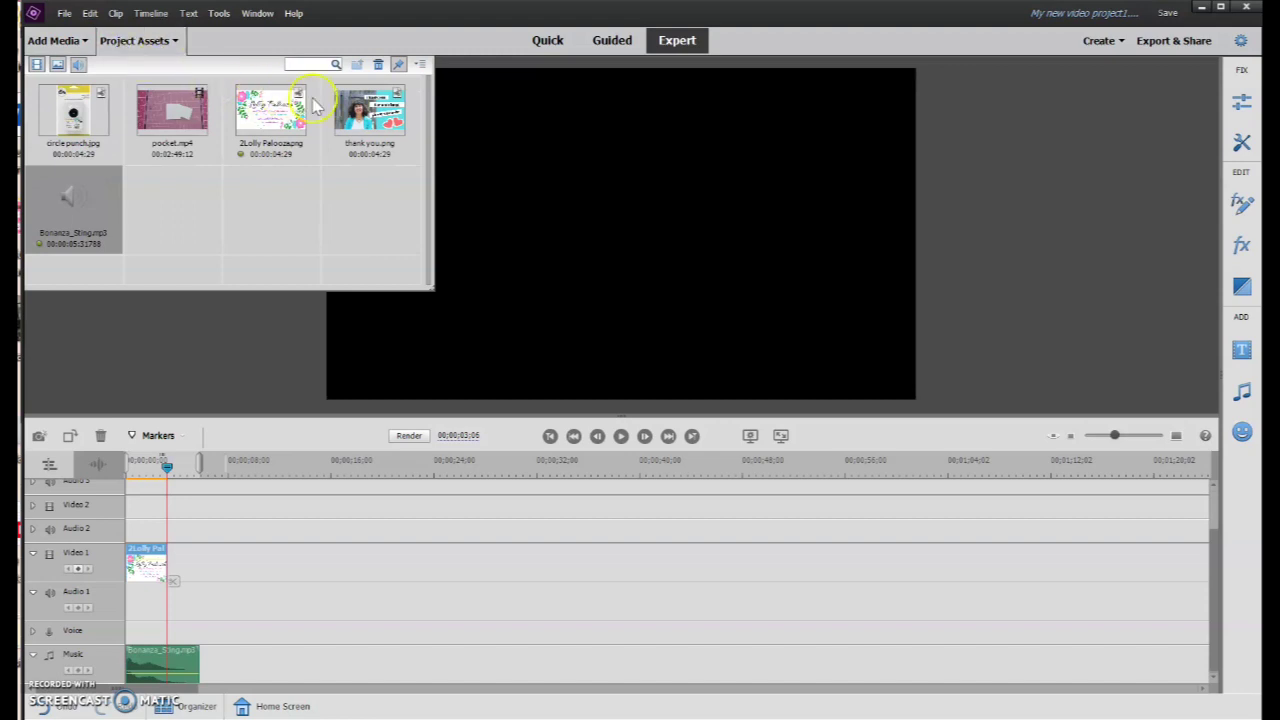
{"action": "left_click_drag", "start_coordinate": [181, 117], "coordinate": [170, 589]}
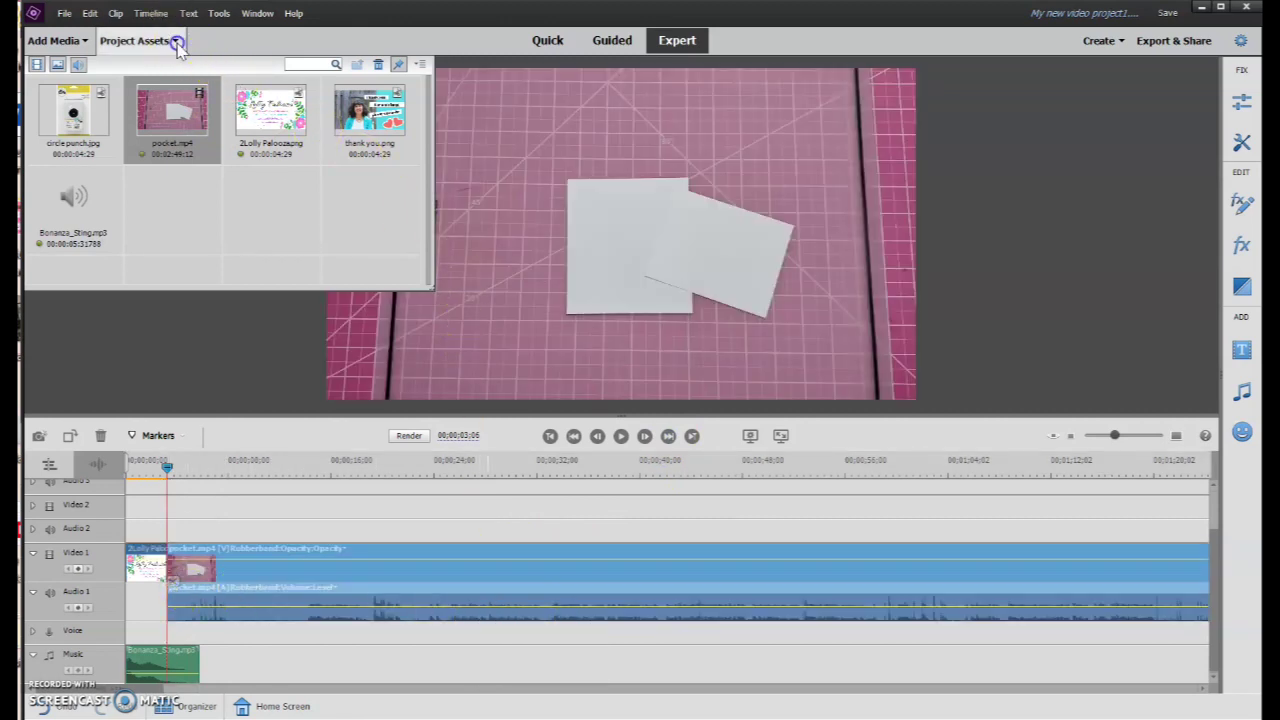
{"action": "left_click", "coordinate": [176, 44]}
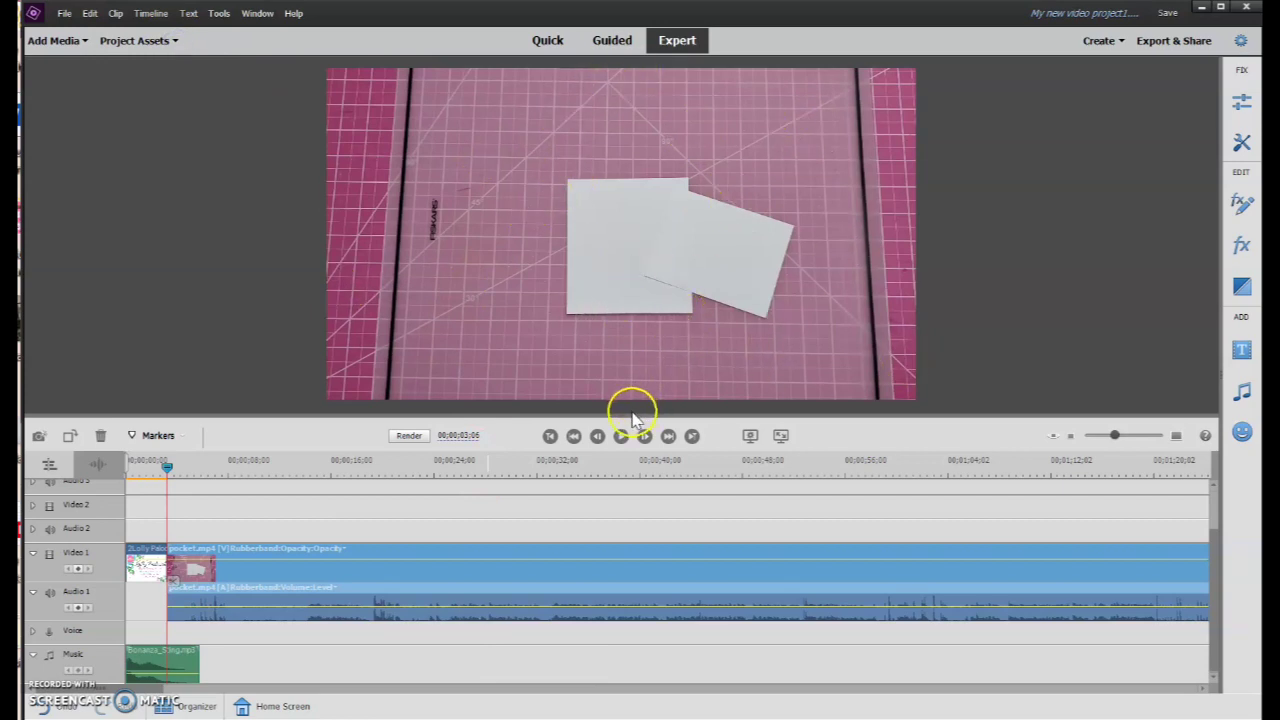
{"action": "left_click_drag", "start_coordinate": [634, 414], "coordinate": [608, 412]}
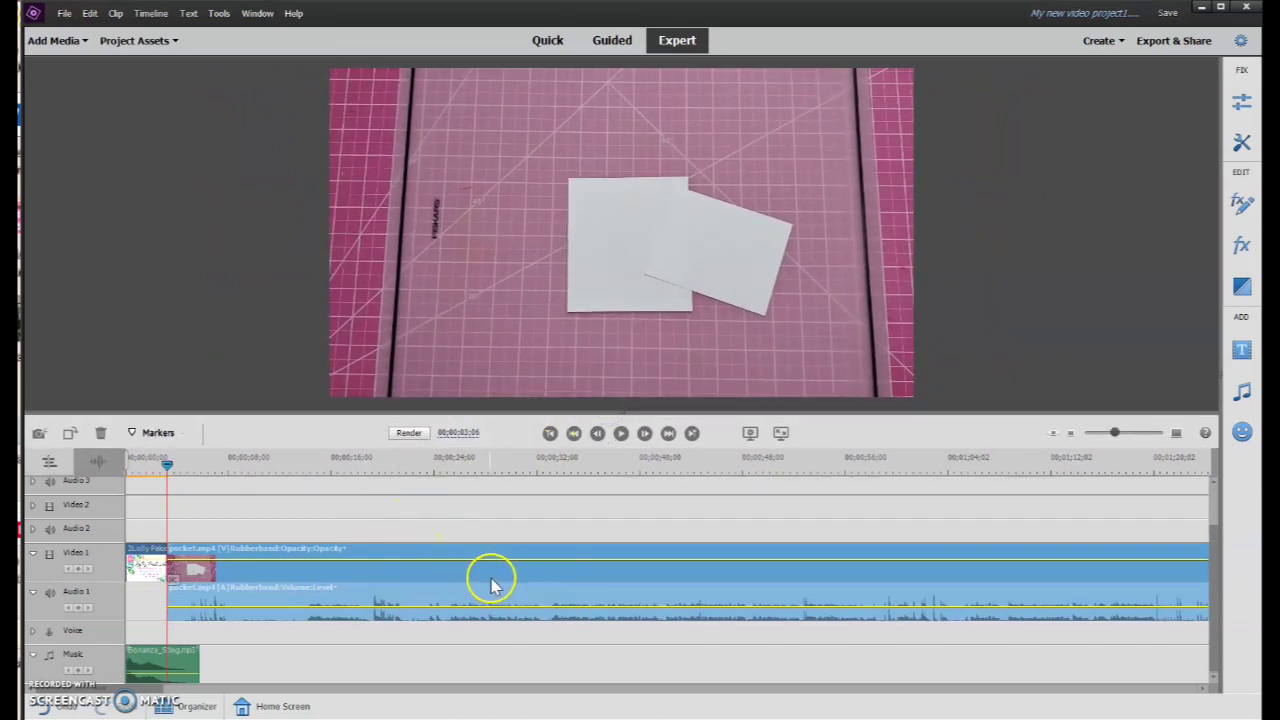
{"action": "left_click_drag", "start_coordinate": [170, 475], "coordinate": [147, 473]}
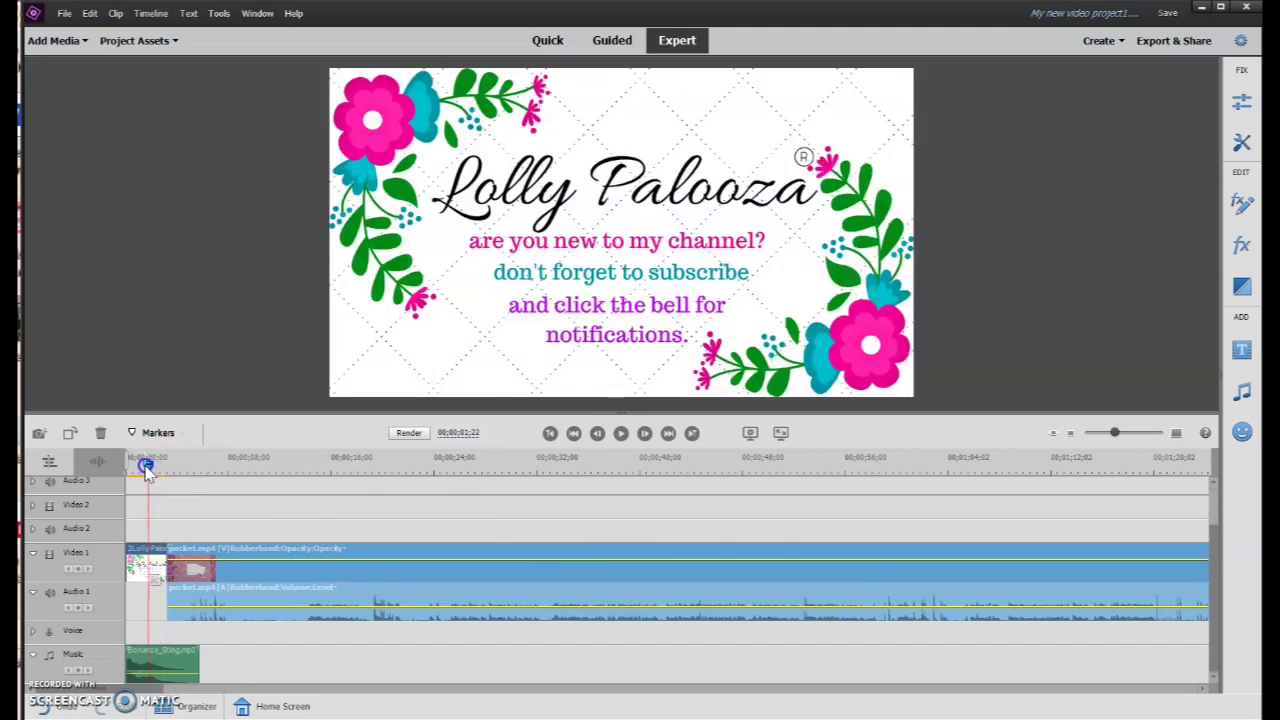
Step: Preview from the title card, then step the playhead back from 00;00;13;14 to 00;00;13;10
{"action": "left_click", "coordinate": [621, 441]}
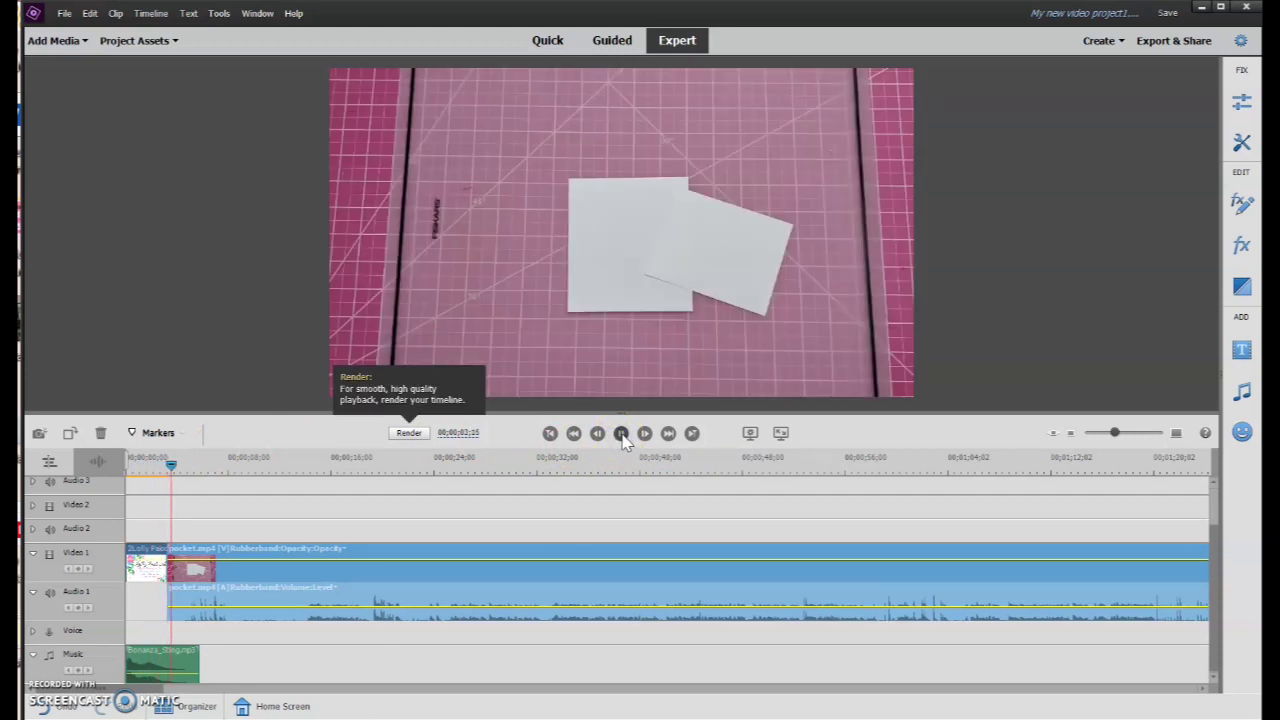
{"action": "key", "text": "XF86AudioRaiseVolume"}
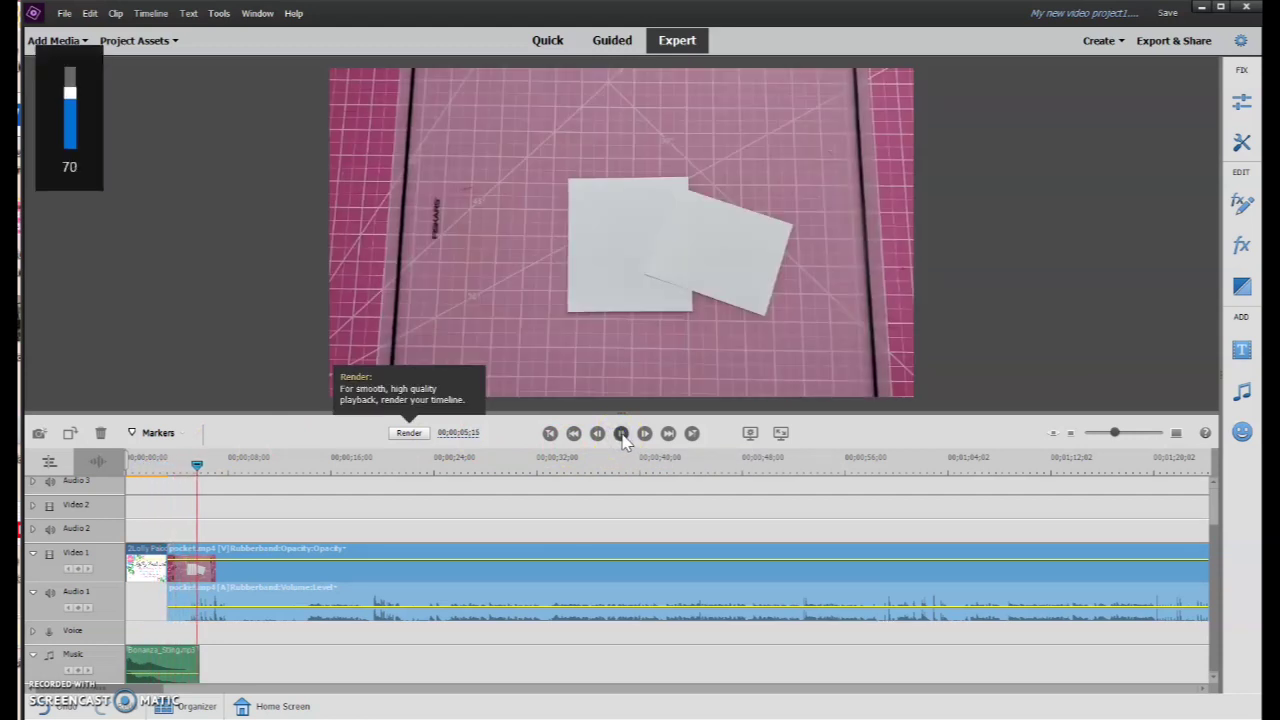
{"action": "left_click", "coordinate": [621, 441]}
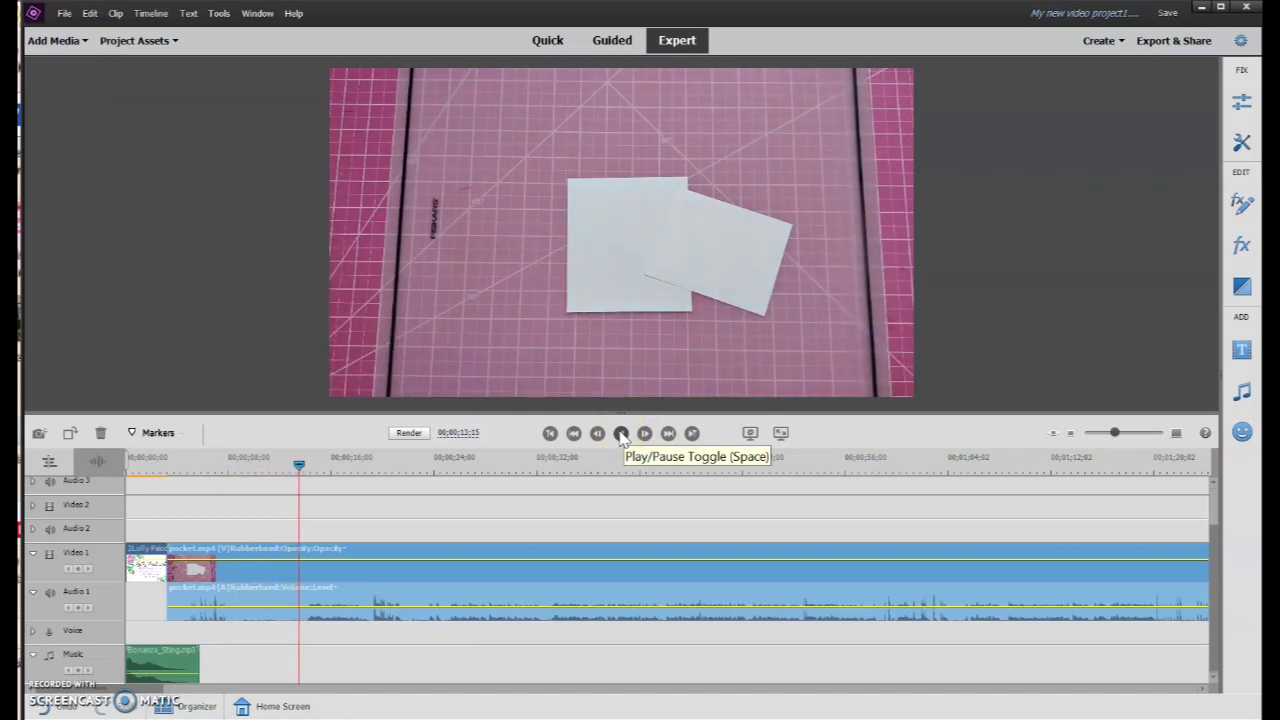
{"action": "left_click", "coordinate": [620, 434]}
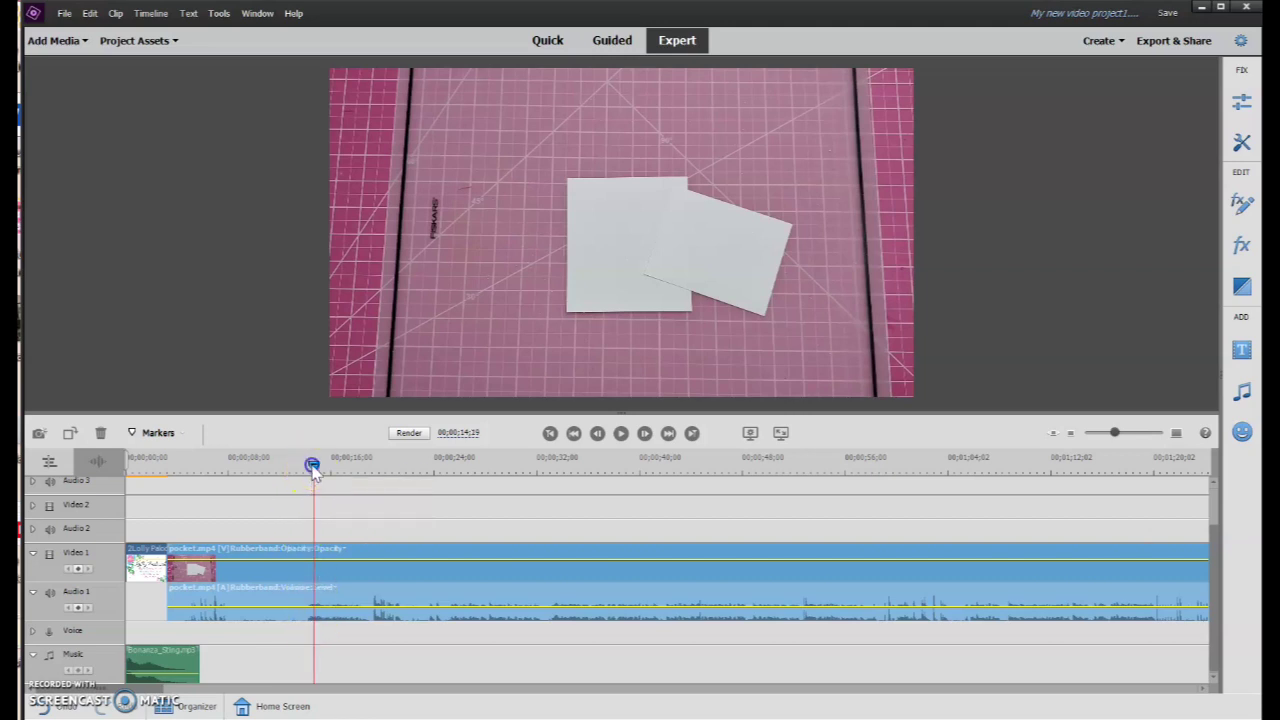
{"action": "mouse_move", "coordinate": [311, 470]}
{"action": "left_mouse_down"}
{"action": "mouse_move", "coordinate": [289, 469]}
{"action": "mouse_move", "coordinate": [299, 478]}
{"action": "left_mouse_up"}
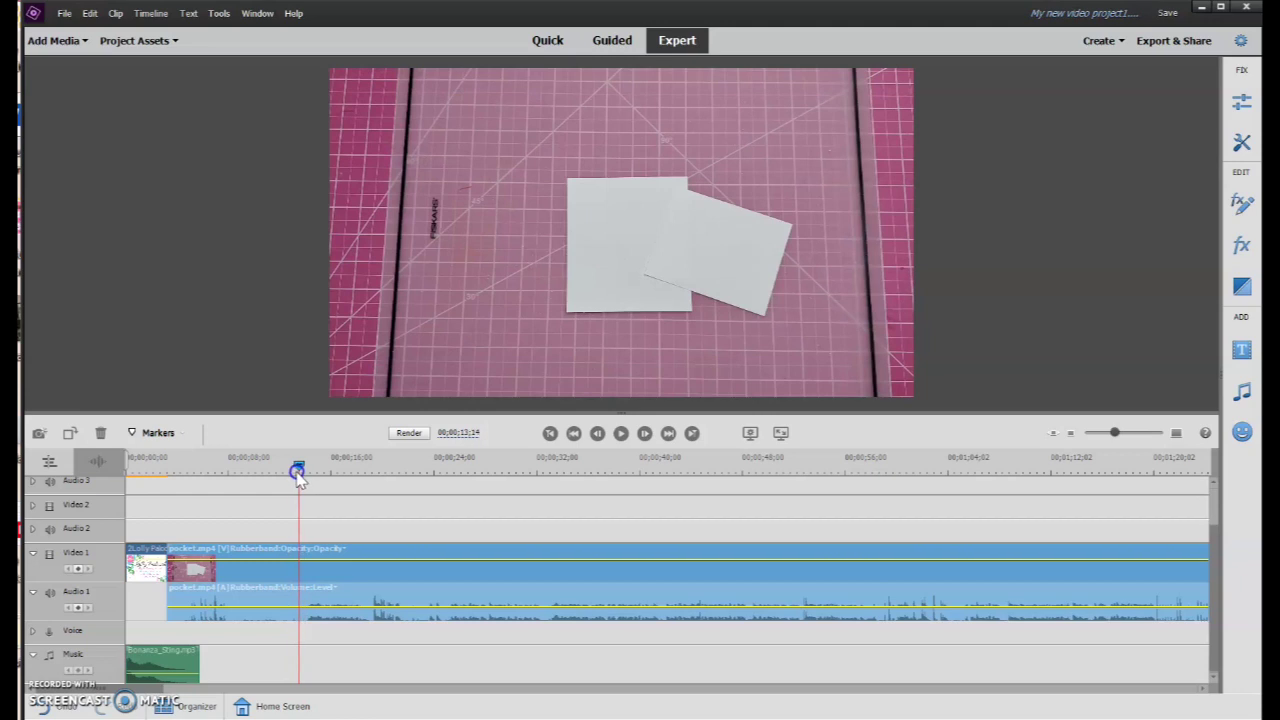
{"action": "left_click", "coordinate": [597, 435]}
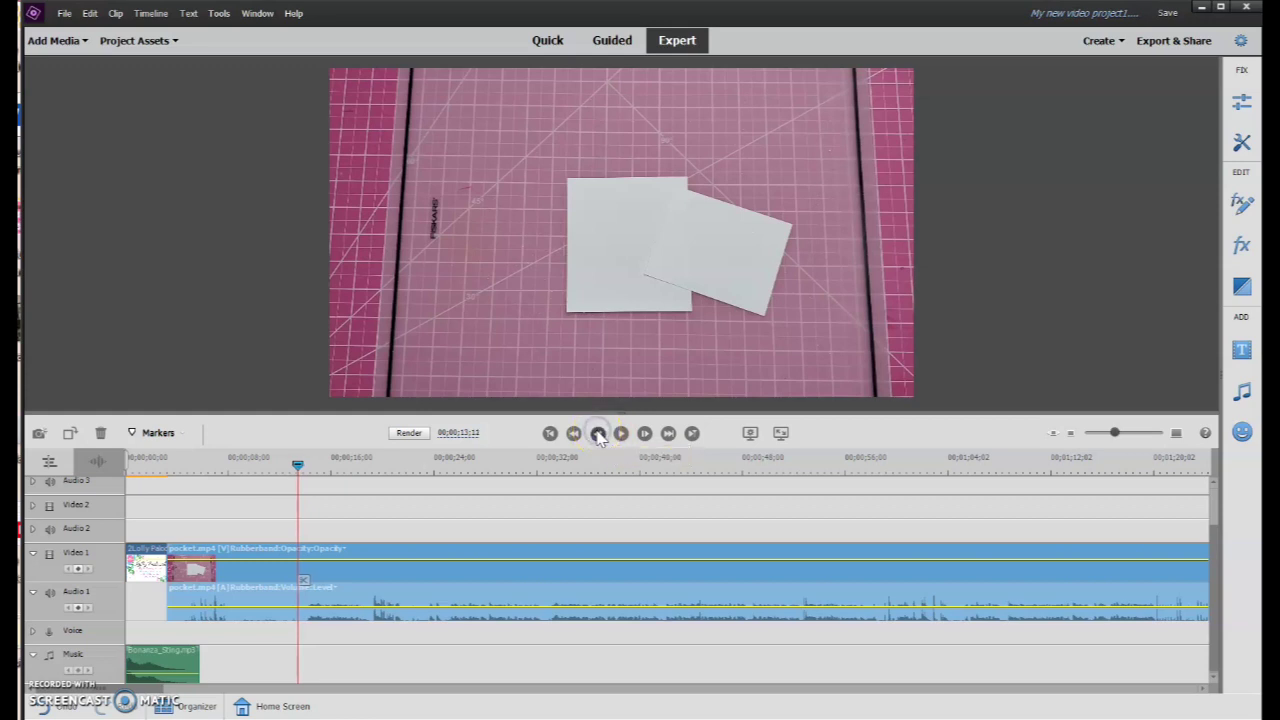
{"action": "left_click", "coordinate": [597, 435]}
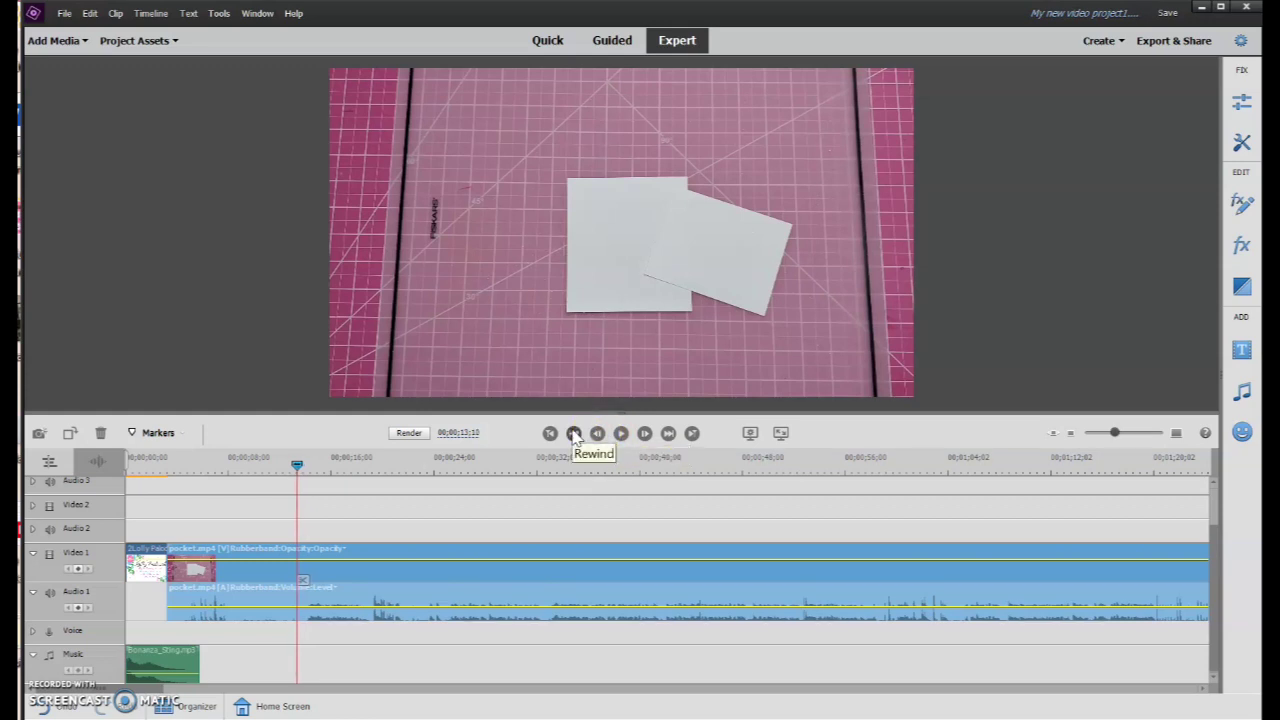
{"action": "left_click", "coordinate": [550, 434]}
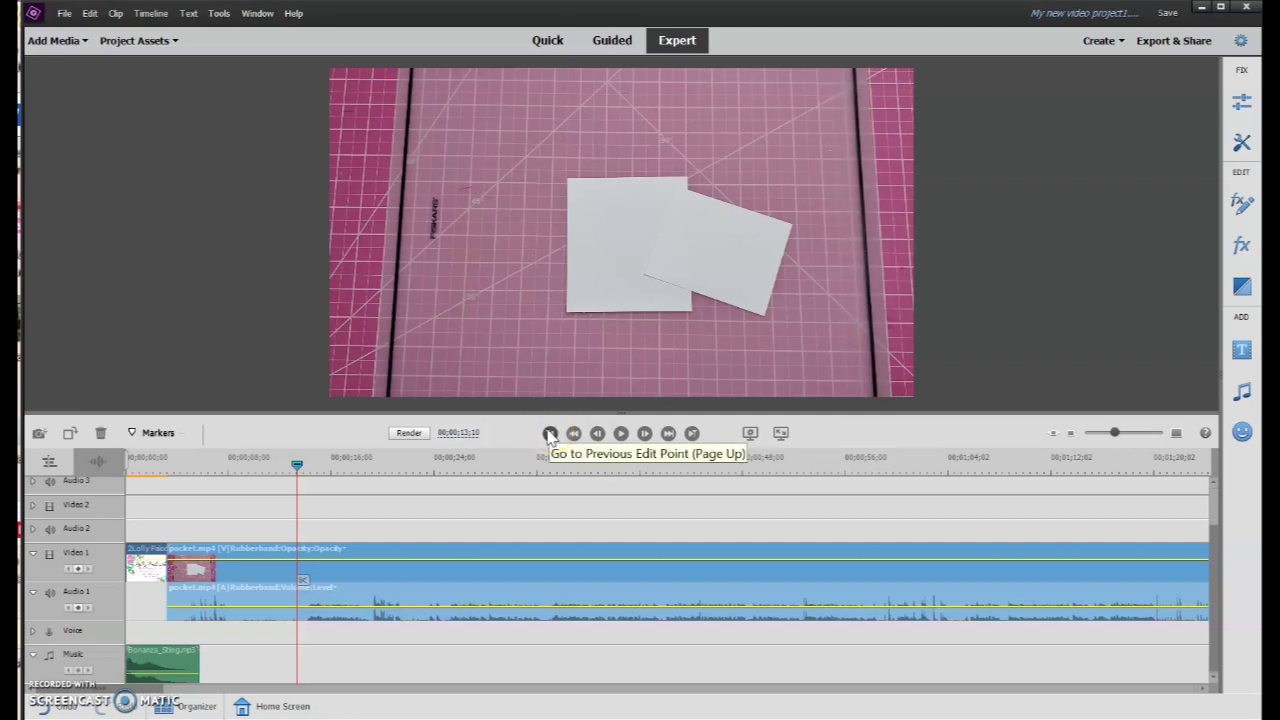
Step: Split pocket.mp4 at about 13 seconds and remove the opening piece with Delete and Close Gap
{"action": "left_click", "coordinate": [293, 490]}
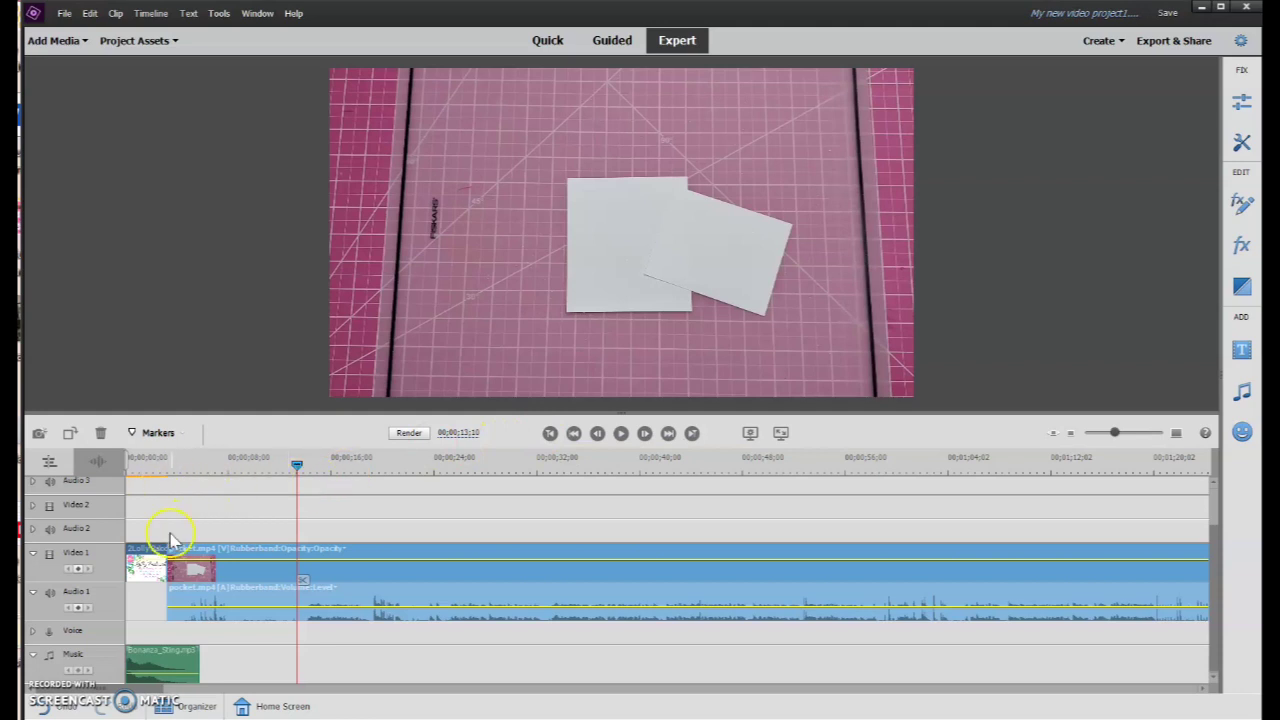
{"action": "left_click_drag", "start_coordinate": [164, 573], "coordinate": [196, 578]}
{"action": "left_click_drag", "start_coordinate": [300, 468], "coordinate": [305, 472]}
{"action": "left_click_drag", "start_coordinate": [312, 560], "coordinate": [308, 593]}
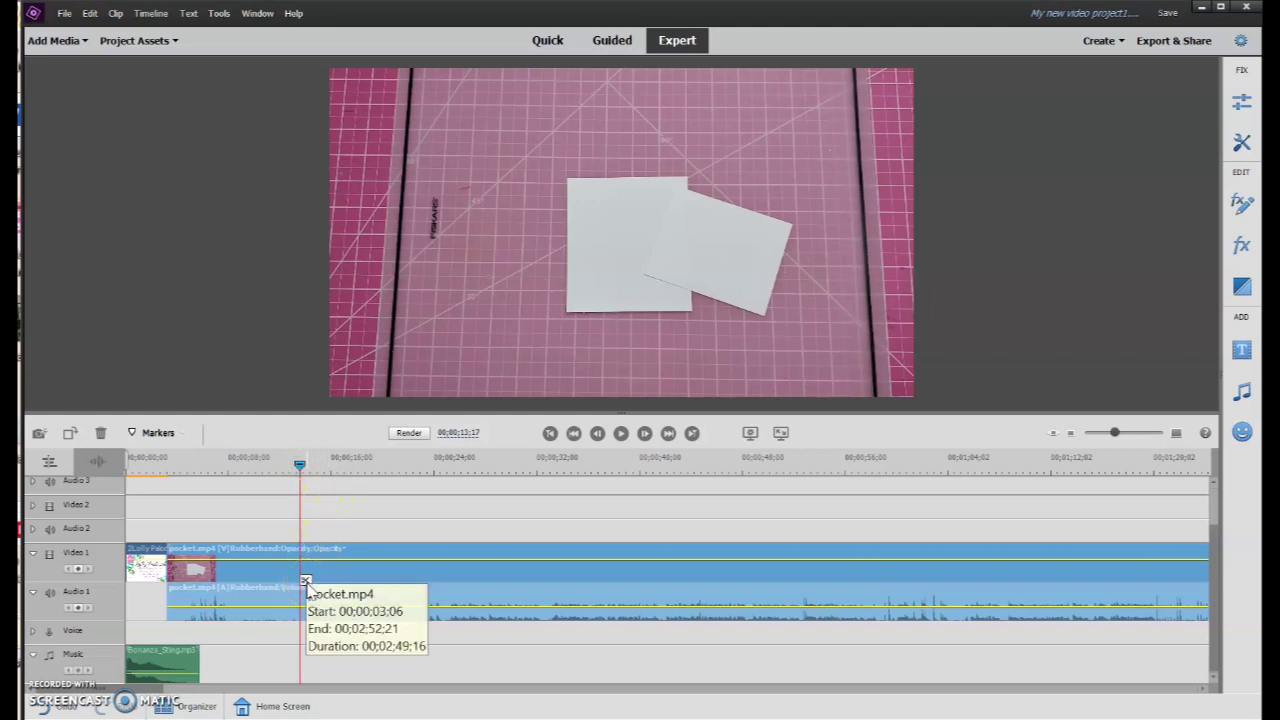
{"action": "left_click", "coordinate": [306, 582]}
{"action": "left_click", "coordinate": [235, 590]}
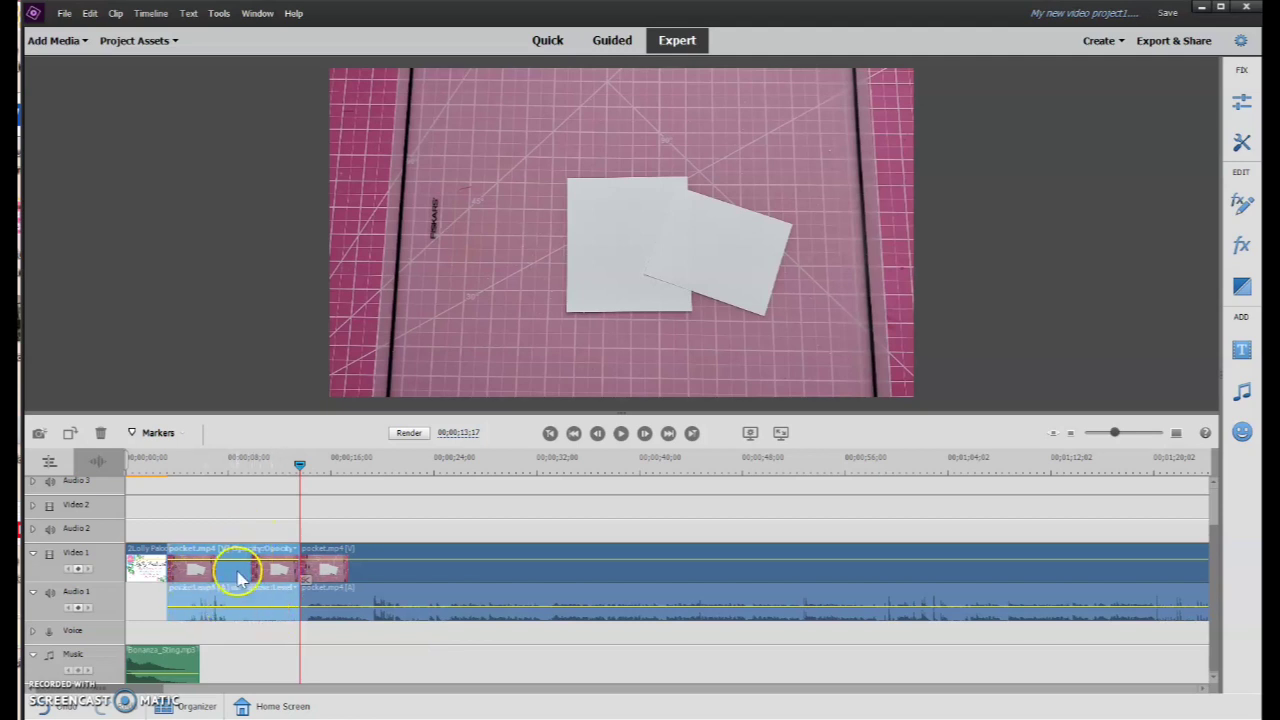
{"action": "right_click", "coordinate": [240, 578]}
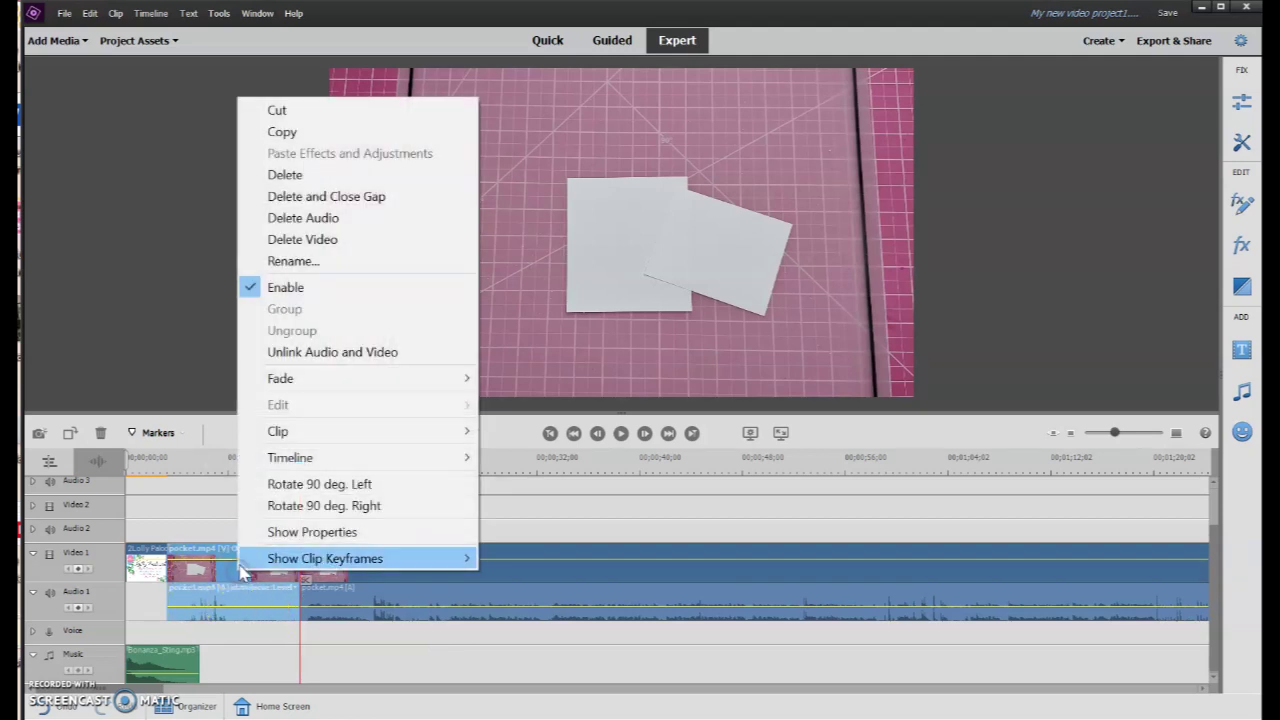
{"action": "left_click", "coordinate": [340, 197]}
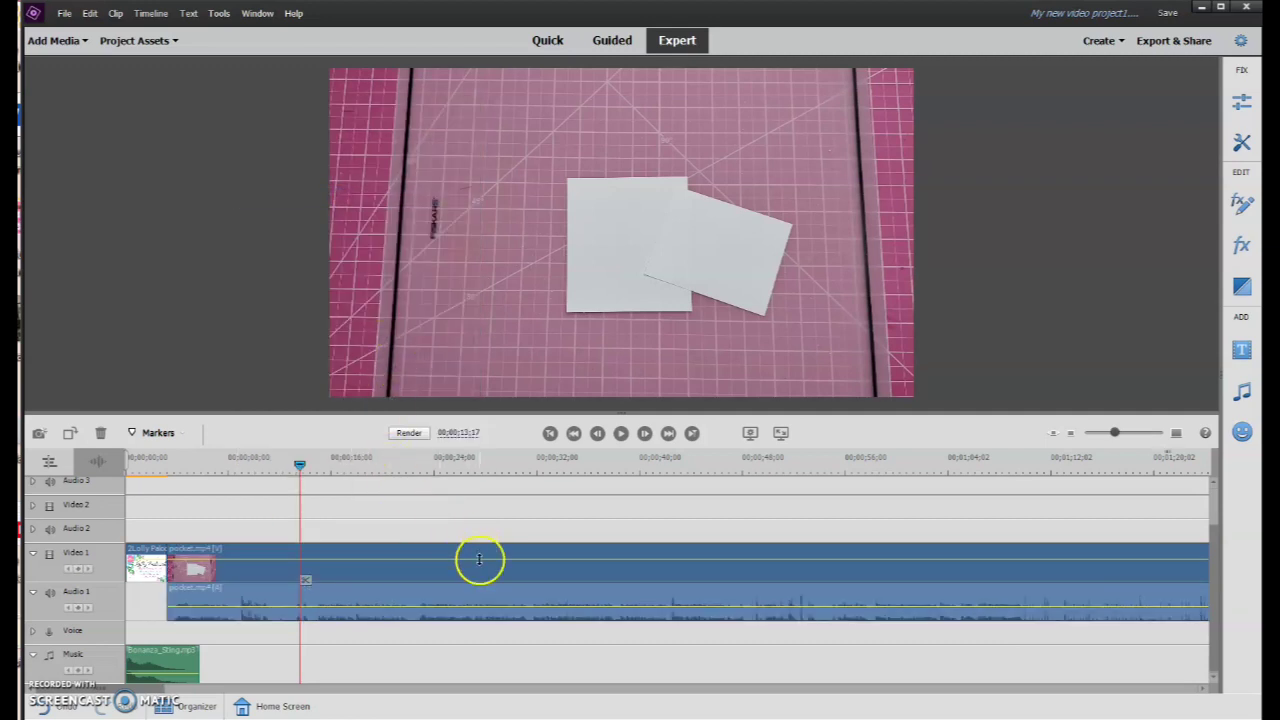
Step: Play the edit back from the title card to review the cut
{"action": "left_click", "coordinate": [193, 578]}
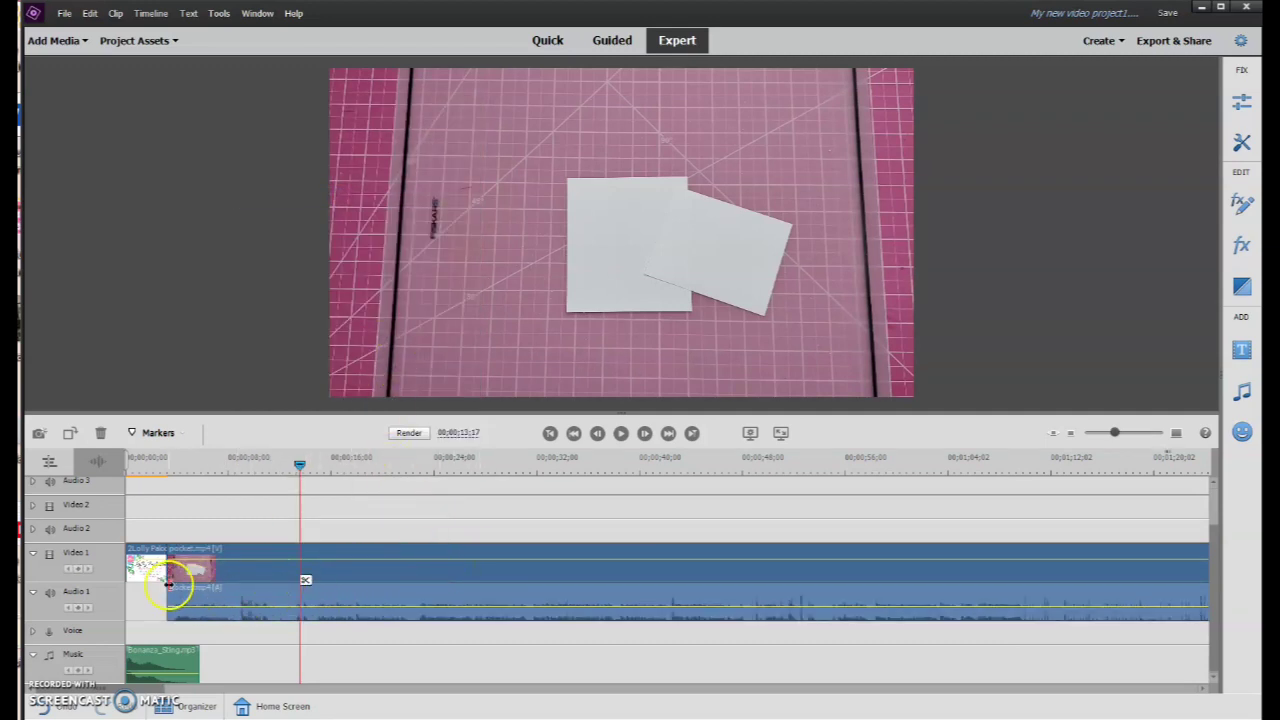
{"action": "left_click_drag", "start_coordinate": [300, 478], "coordinate": [151, 490]}
{"action": "left_click", "coordinate": [623, 434]}
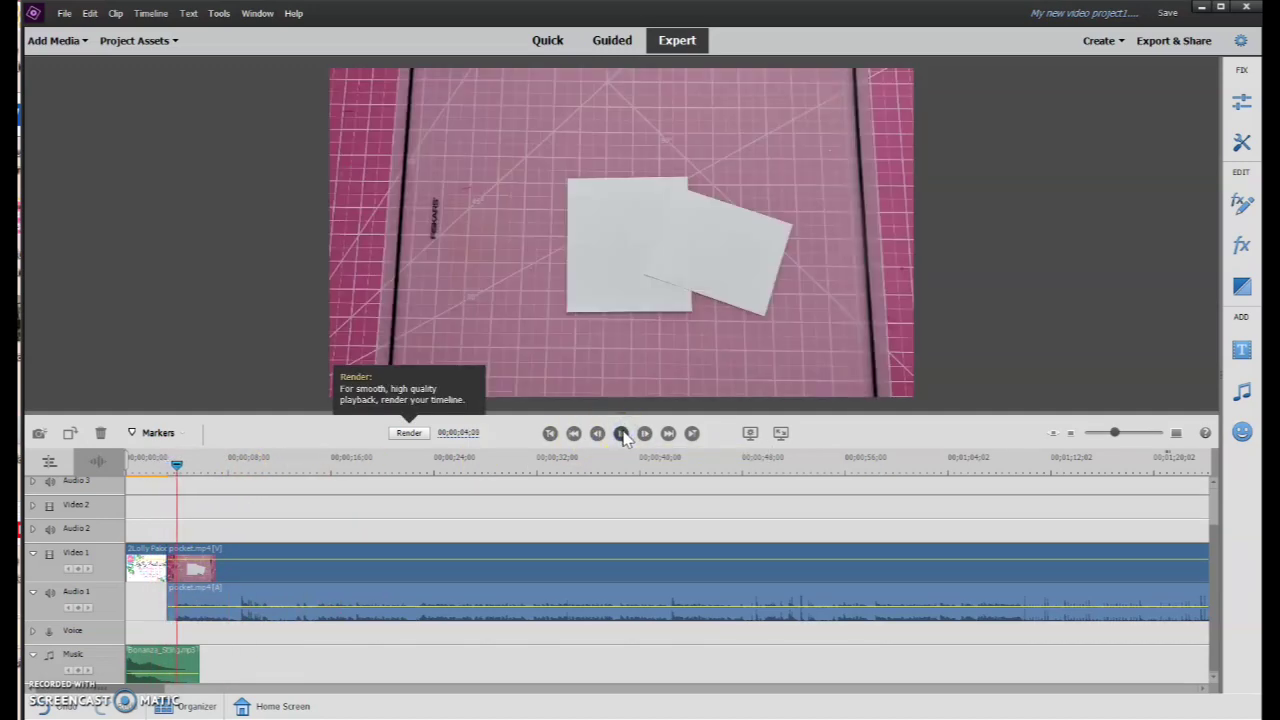
{"action": "left_click", "coordinate": [621, 434]}
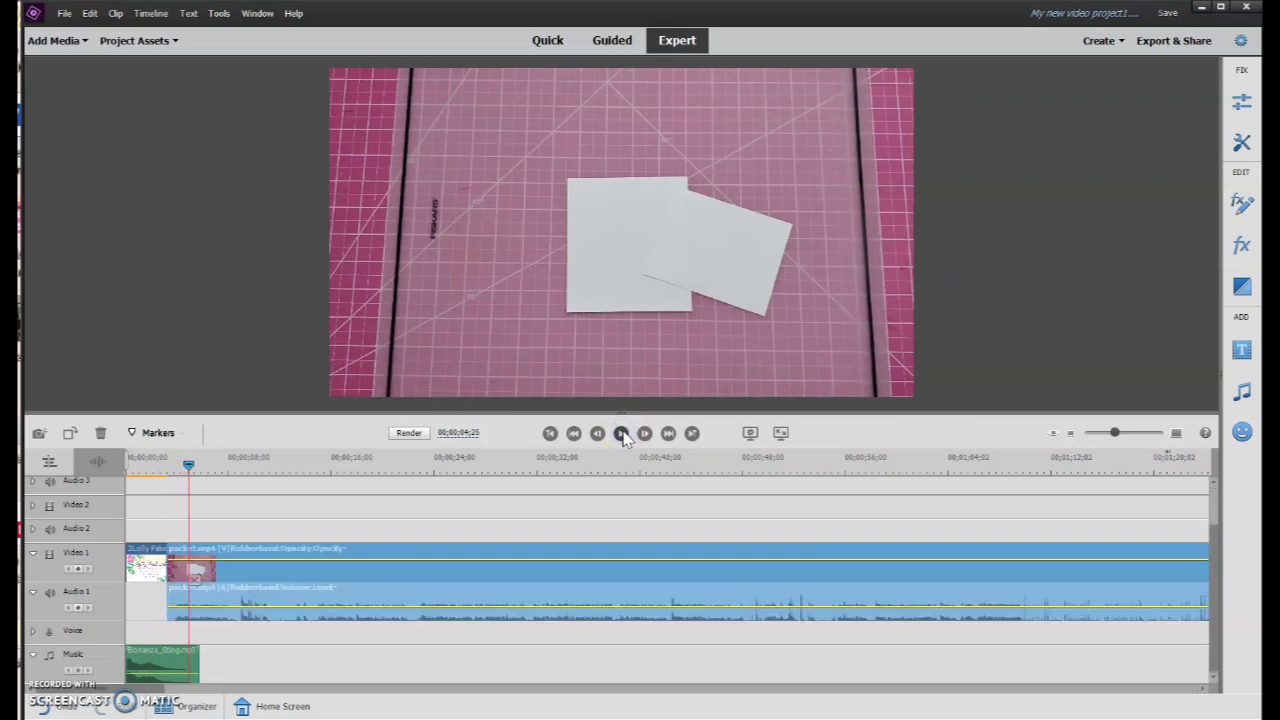
{"action": "left_click", "coordinate": [405, 438]}
Step: Apply a default-length Cross Dissolve between the 2Lolly Palooza title and pocket.mp4
{"action": "left_click_drag", "start_coordinate": [200, 468], "coordinate": [349, 506]}
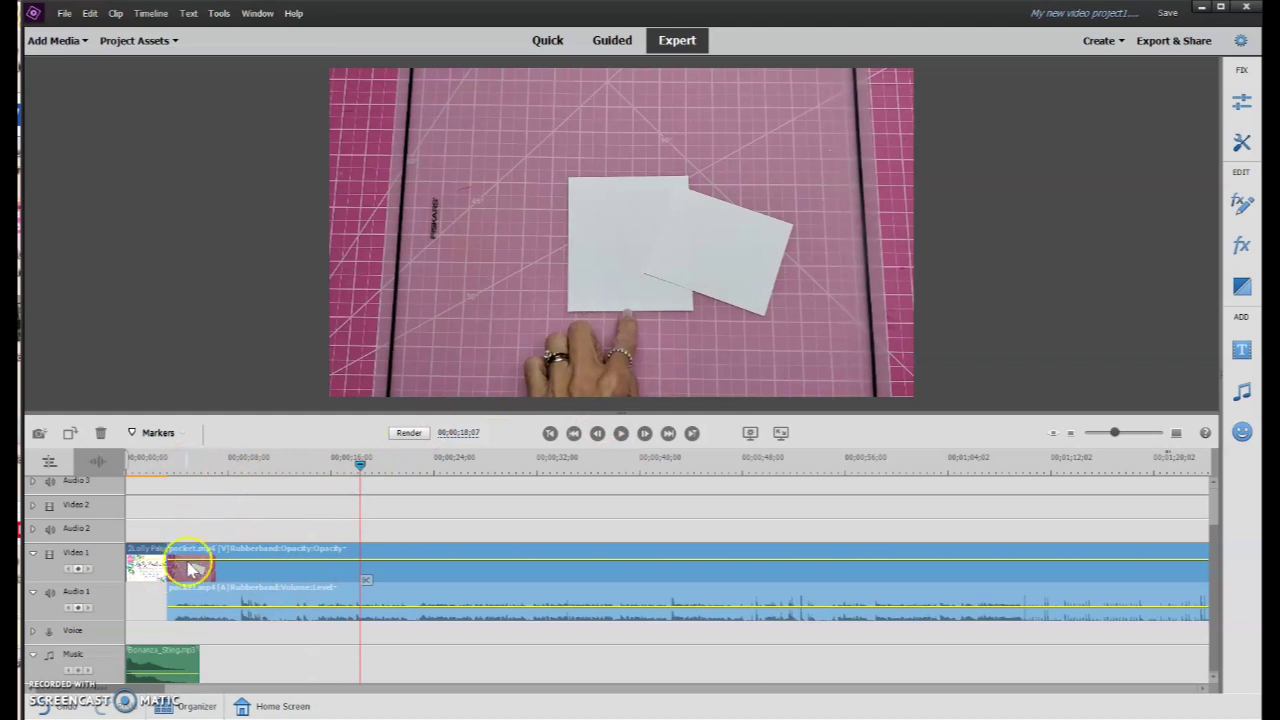
{"action": "mouse_move", "coordinate": [190, 560]}
{"action": "left_mouse_down"}
{"action": "mouse_move", "coordinate": [146, 558]}
{"action": "mouse_move", "coordinate": [195, 570]}
{"action": "left_mouse_up"}
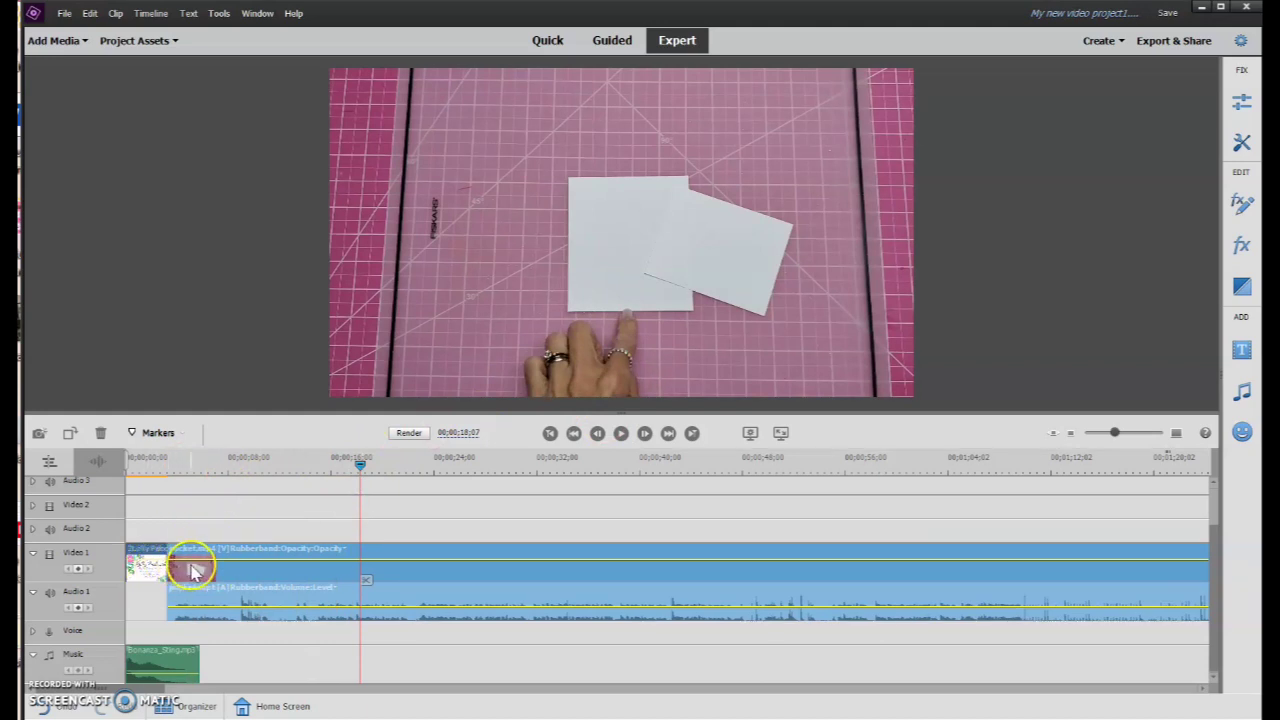
{"action": "left_click", "coordinate": [1242, 288]}
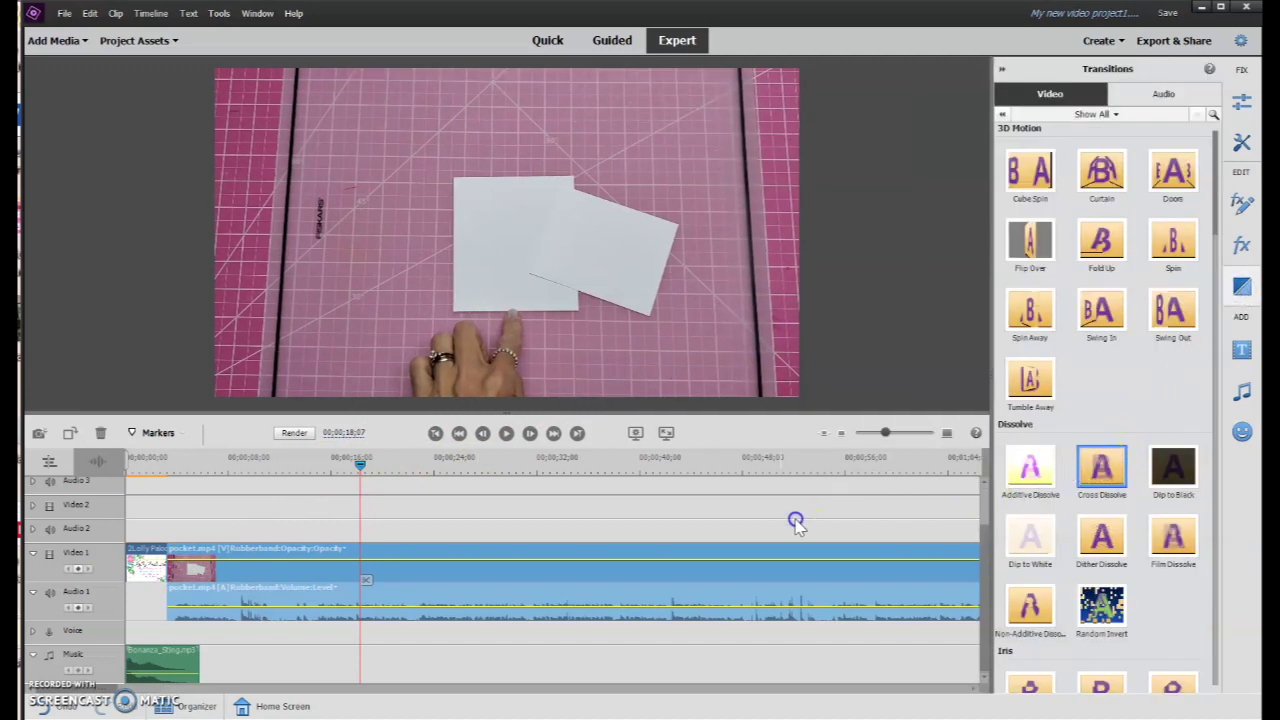
{"action": "mouse_move", "coordinate": [795, 521]}
{"action": "left_mouse_down"}
{"action": "mouse_move", "coordinate": [386, 586]}
{"action": "mouse_move", "coordinate": [206, 594]}
{"action": "mouse_move", "coordinate": [180, 590]}
{"action": "mouse_move", "coordinate": [172, 566]}
{"action": "left_mouse_up"}
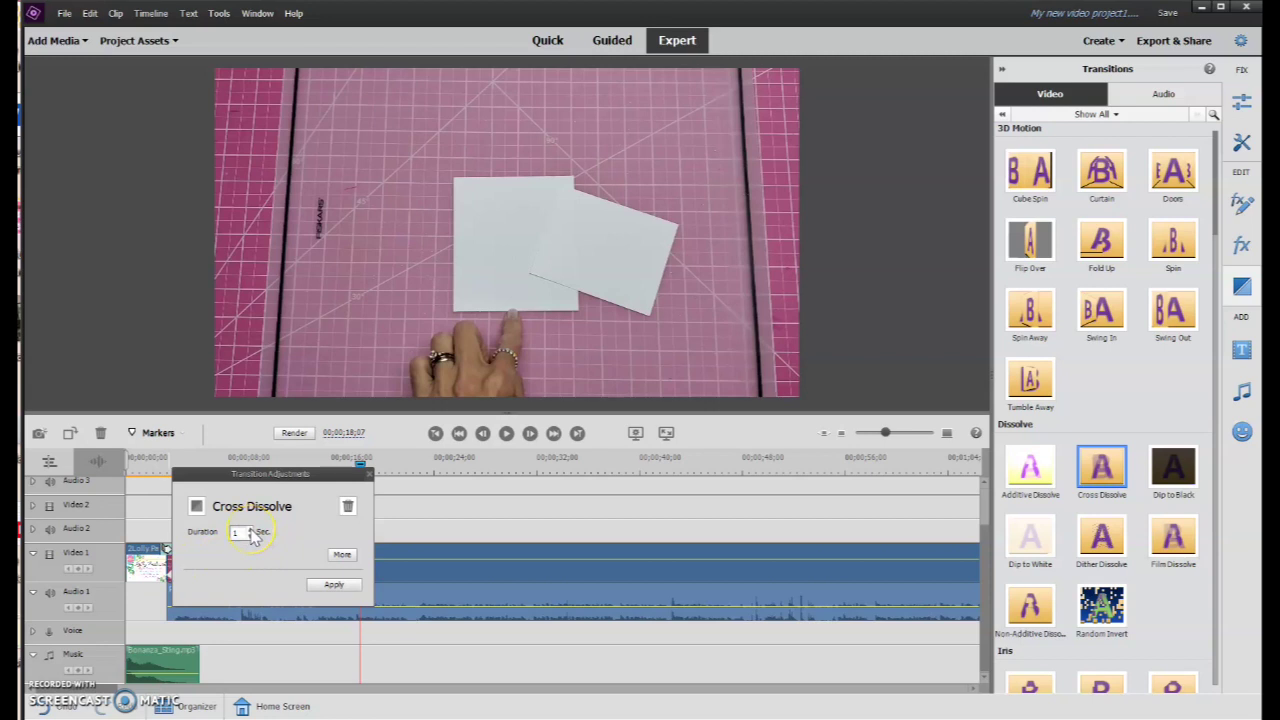
{"action": "left_click", "coordinate": [334, 587]}
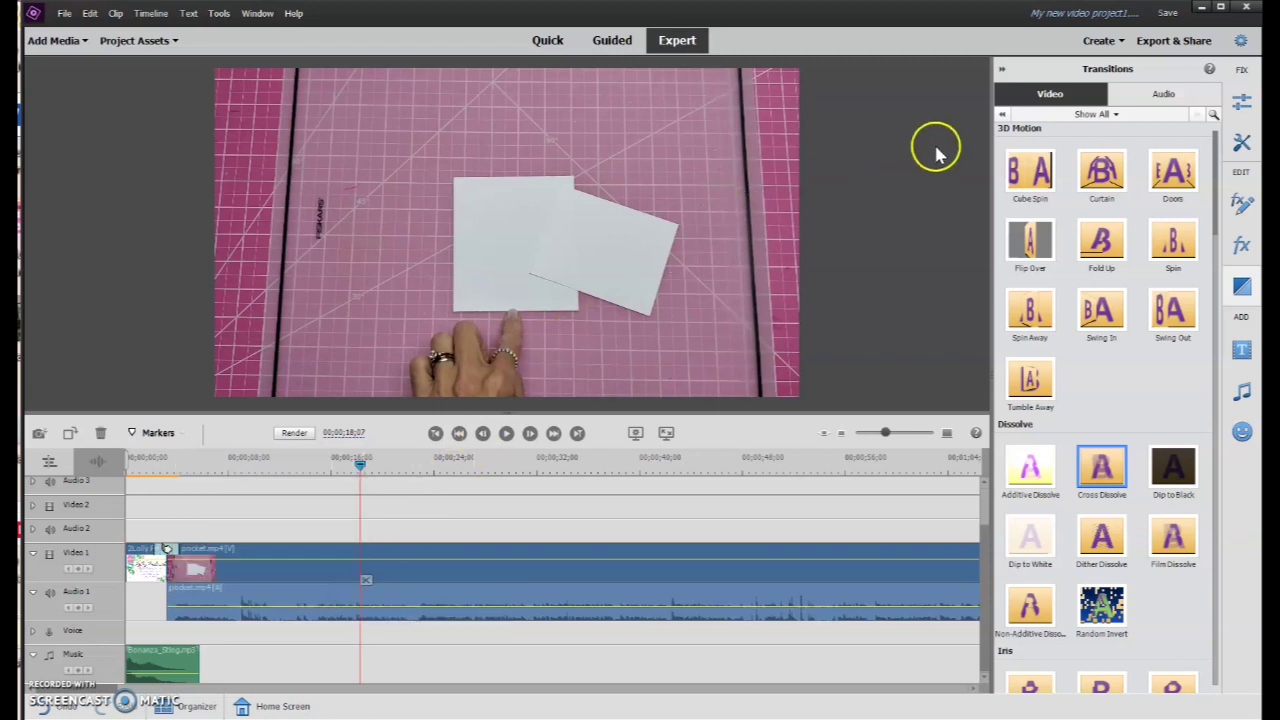
{"action": "left_click", "coordinate": [1001, 72]}
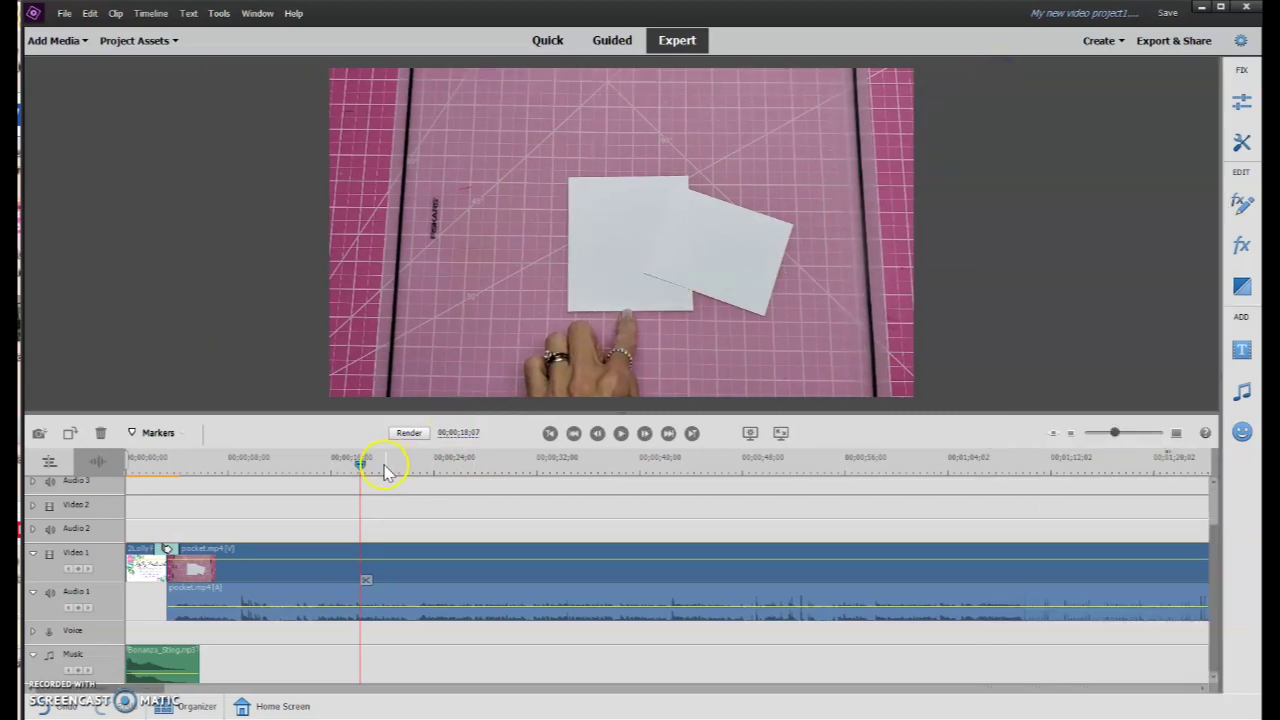
{"action": "left_click_drag", "start_coordinate": [360, 463], "coordinate": [138, 500]}
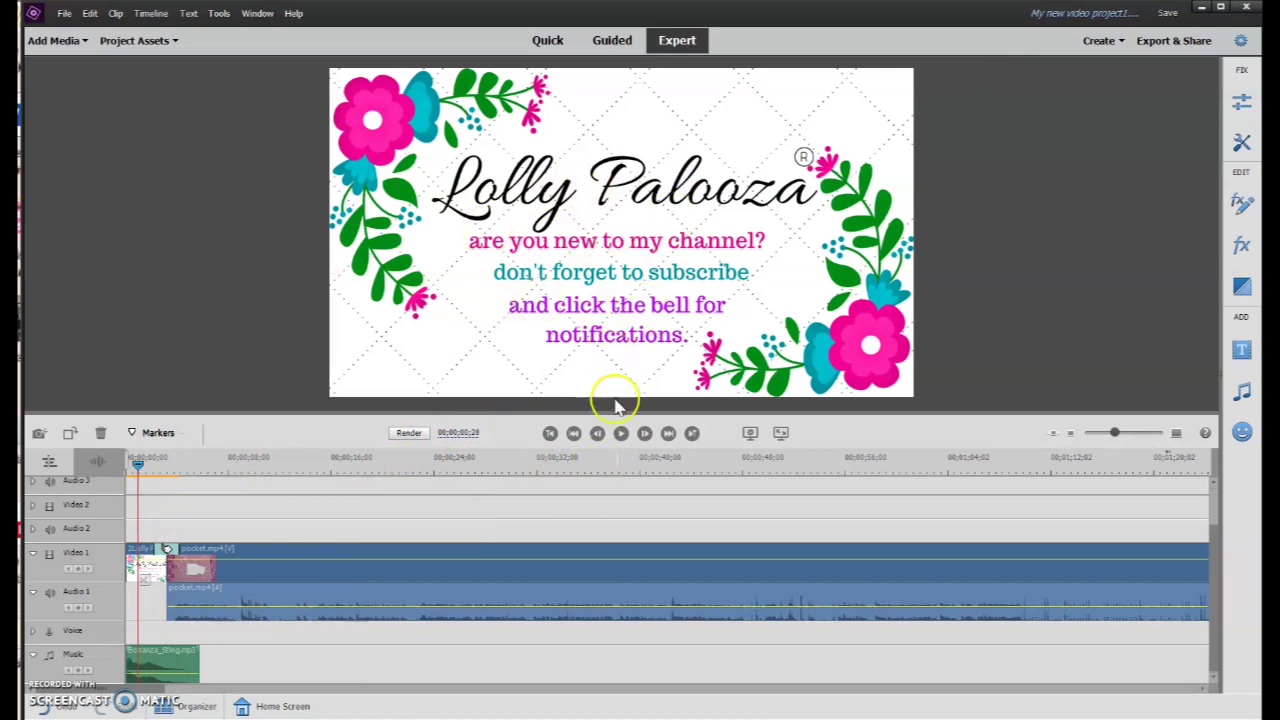
{"action": "left_click", "coordinate": [621, 434]}
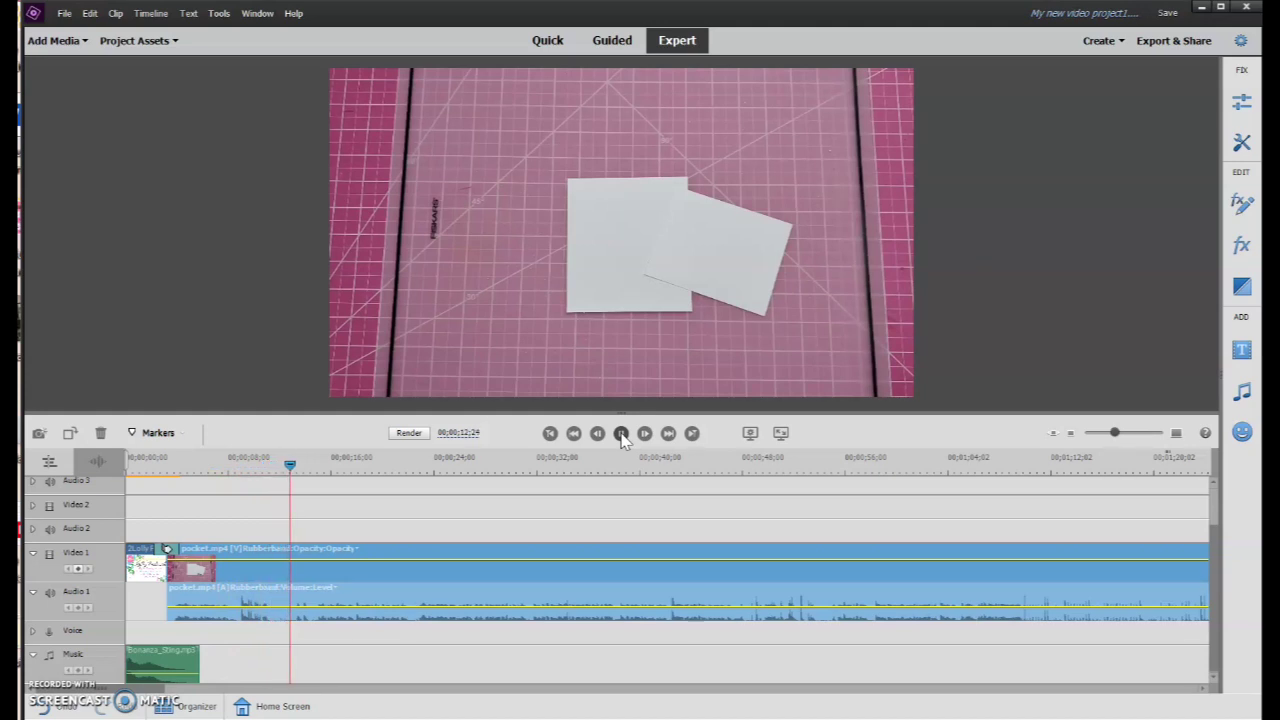
{"action": "left_click", "coordinate": [620, 434]}
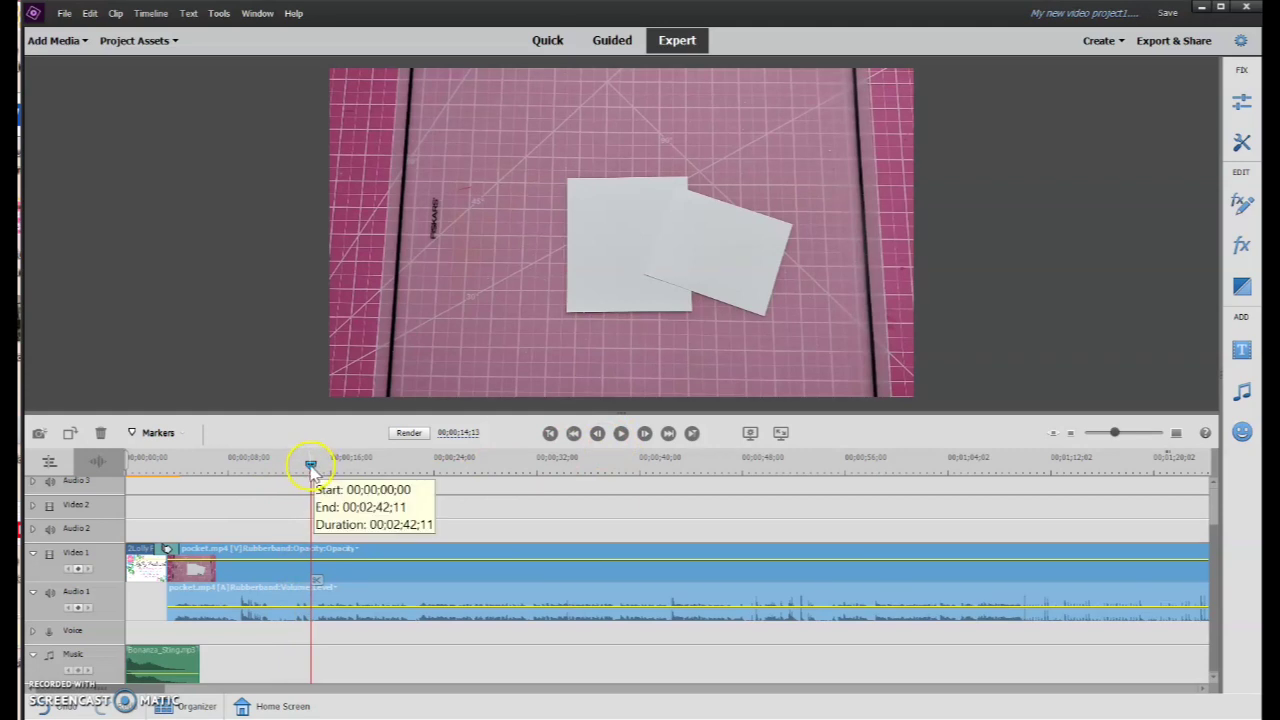
Step: Split pocket.mp4 at 00;00;08;13 and 00;00;14;16, then delete the middle piece with Delete and Close Gap
{"action": "left_click_drag", "start_coordinate": [311, 468], "coordinate": [236, 500]}
{"action": "left_click", "coordinate": [236, 577]}
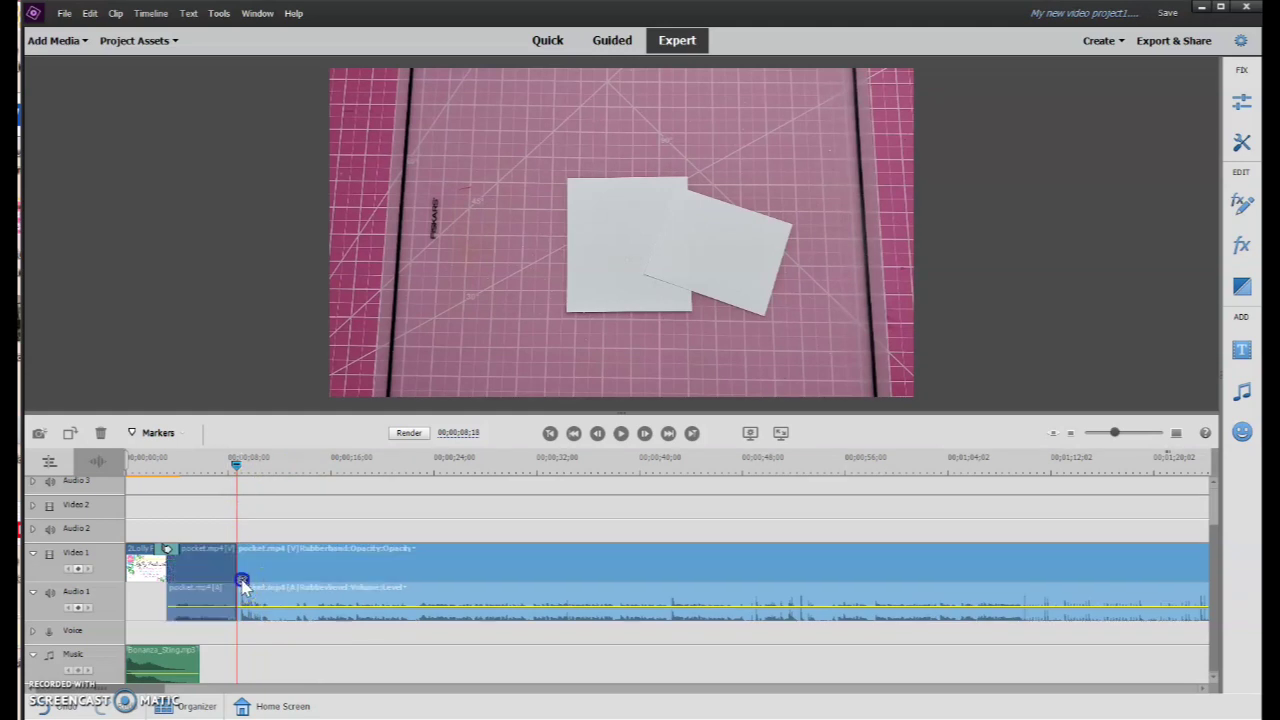
{"action": "left_click", "coordinate": [248, 527]}
{"action": "left_click_drag", "start_coordinate": [237, 470], "coordinate": [316, 478]}
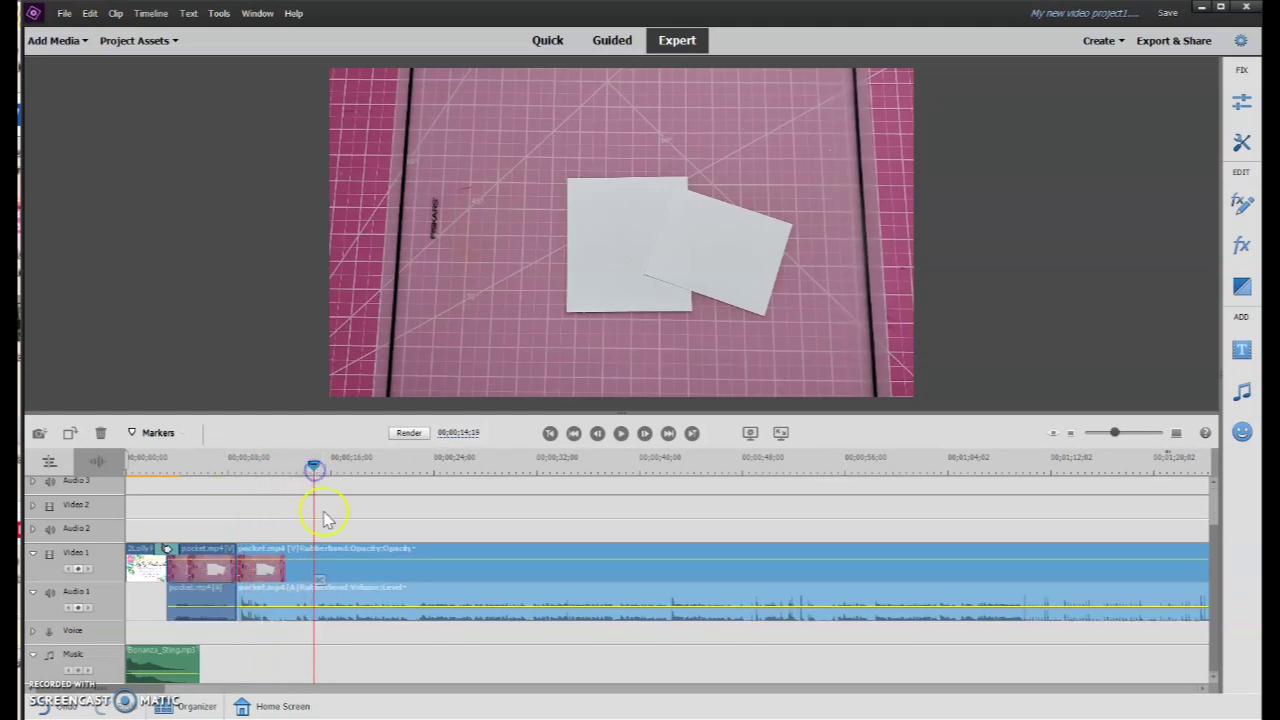
{"action": "left_click", "coordinate": [318, 579]}
{"action": "left_click", "coordinate": [285, 572]}
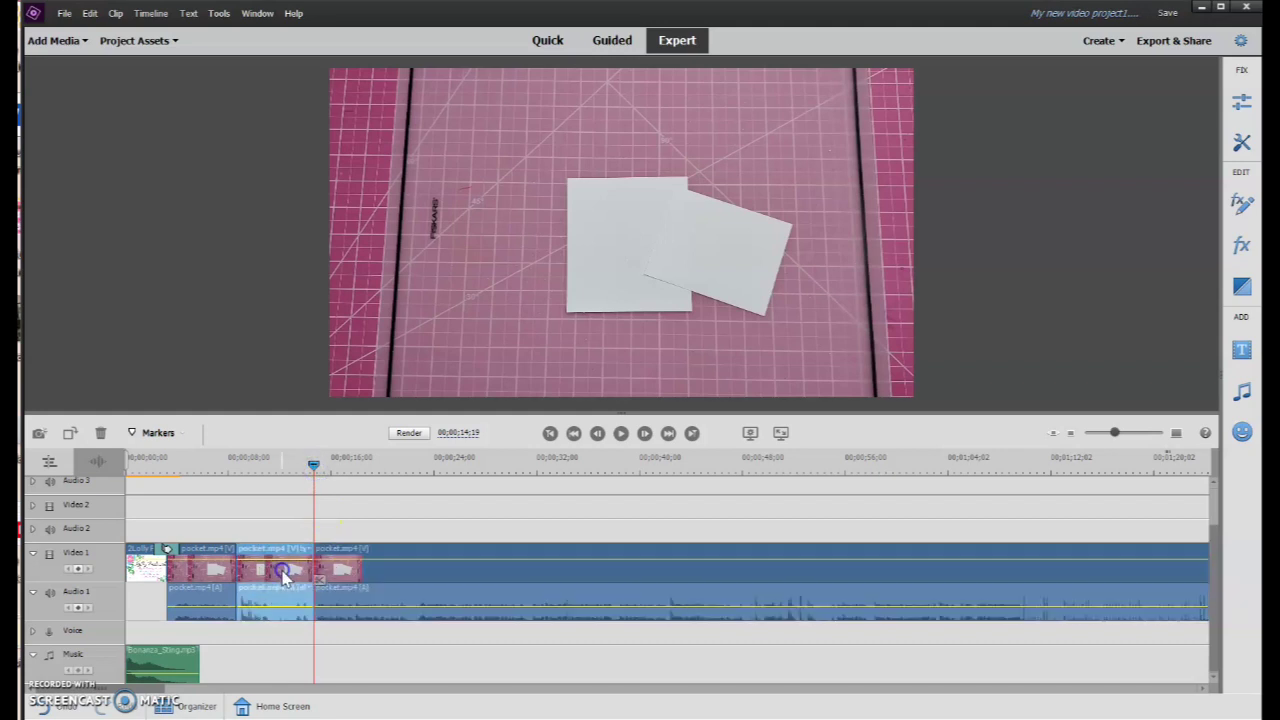
{"action": "right_click", "coordinate": [284, 572]}
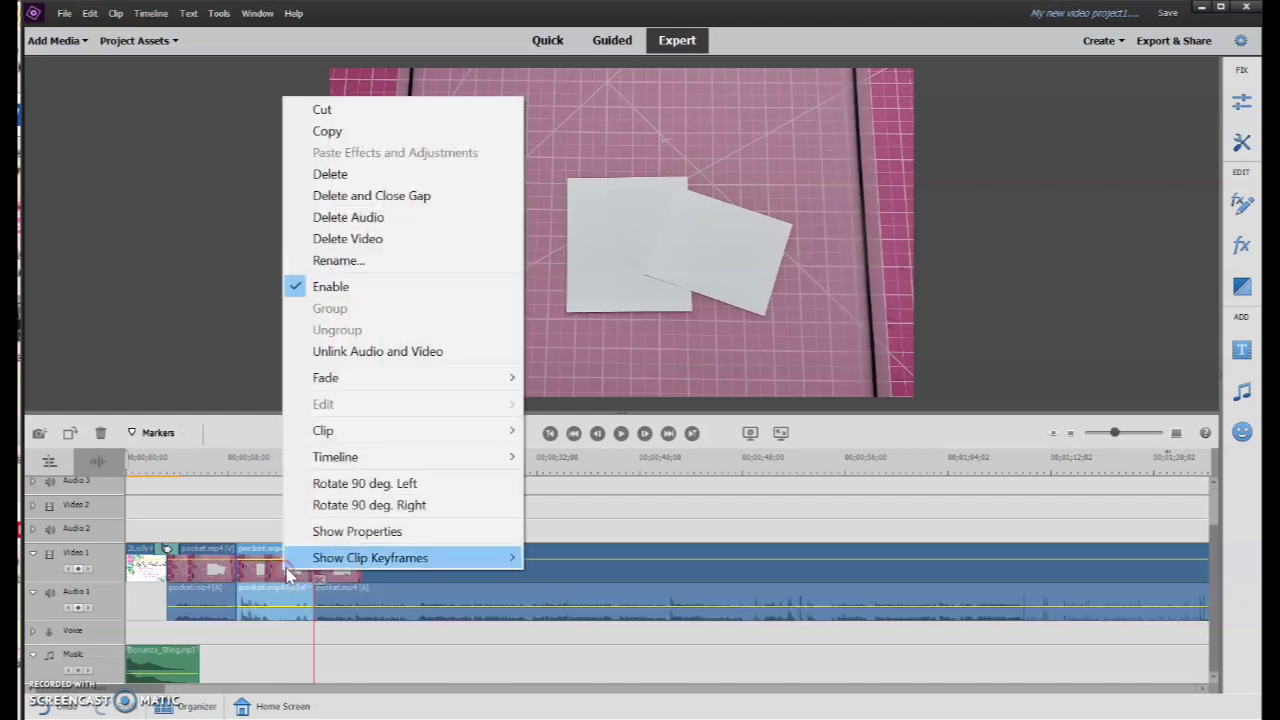
{"action": "left_click", "coordinate": [395, 196]}
Step: Play back across the new cut from about 6 seconds
{"action": "left_click_drag", "start_coordinate": [314, 460], "coordinate": [205, 478]}
{"action": "left_click", "coordinate": [620, 433]}
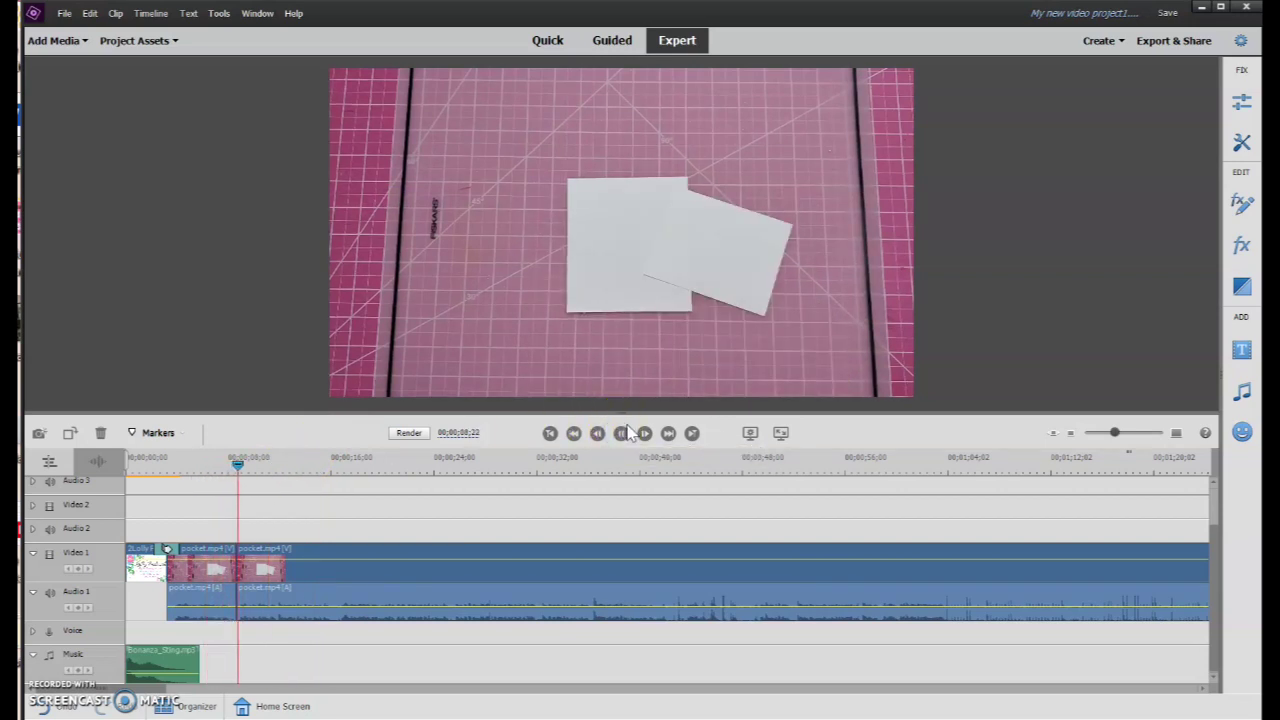
{"action": "left_click", "coordinate": [621, 433]}
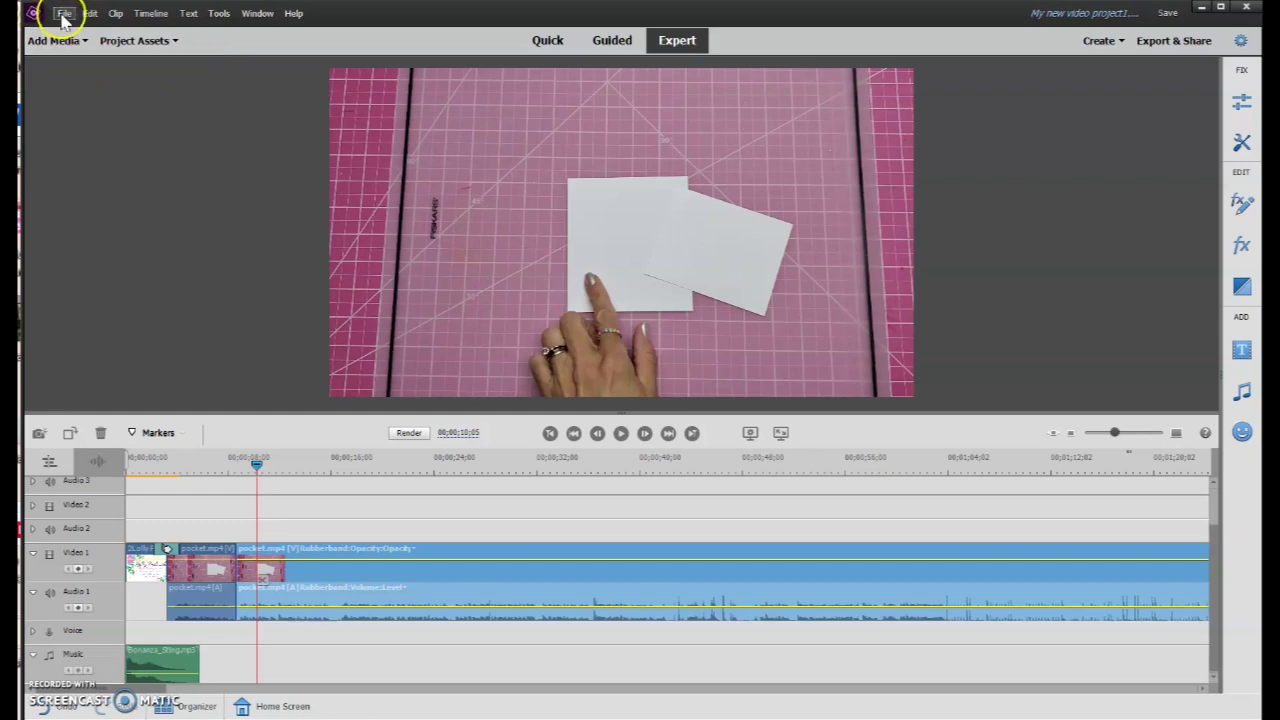
Step: Save the project with File > Save As under the new name Pocket
{"action": "left_click", "coordinate": [63, 13]}
{"action": "left_click", "coordinate": [118, 128]}
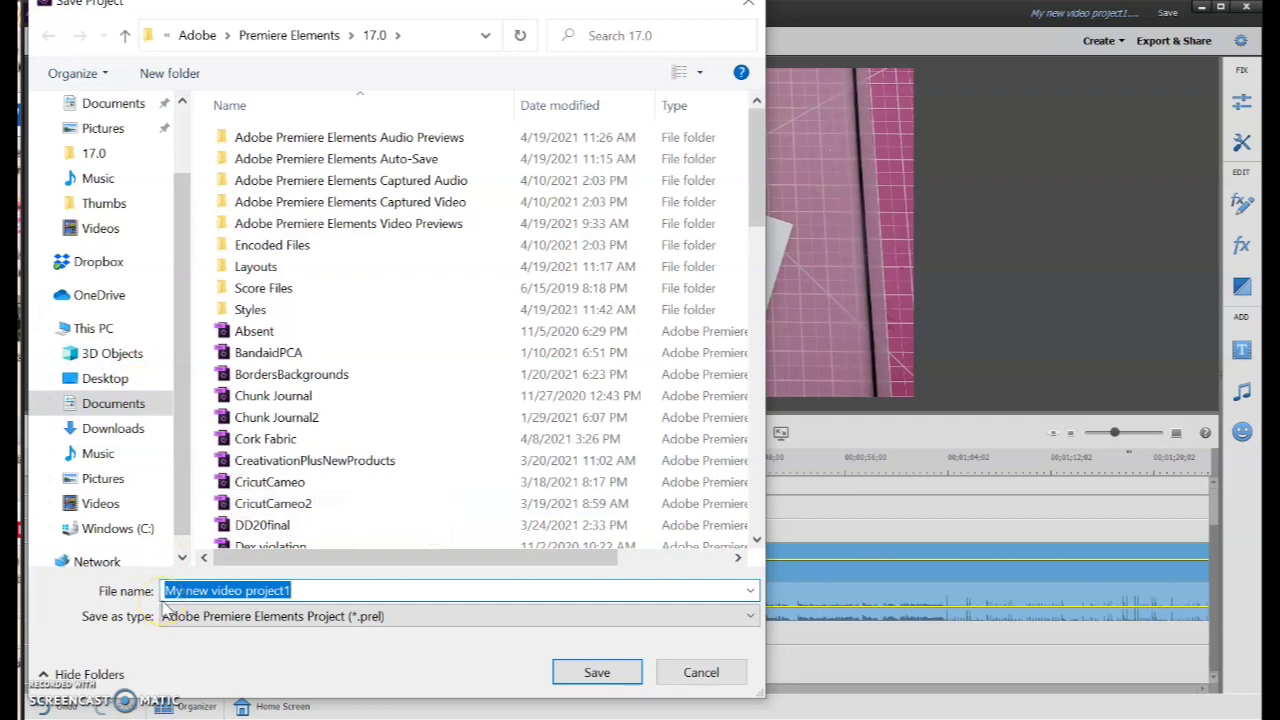
{"action": "type", "text": "Pocket"}
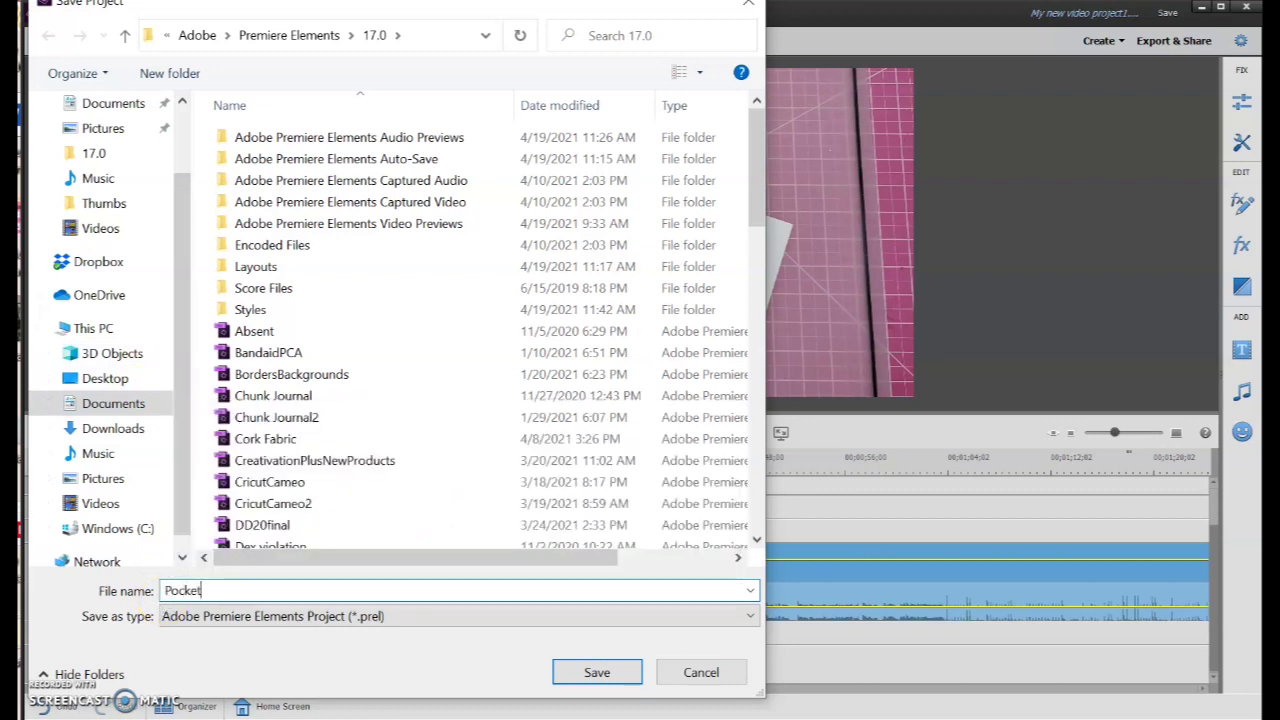
{"action": "left_click", "coordinate": [596, 672]}
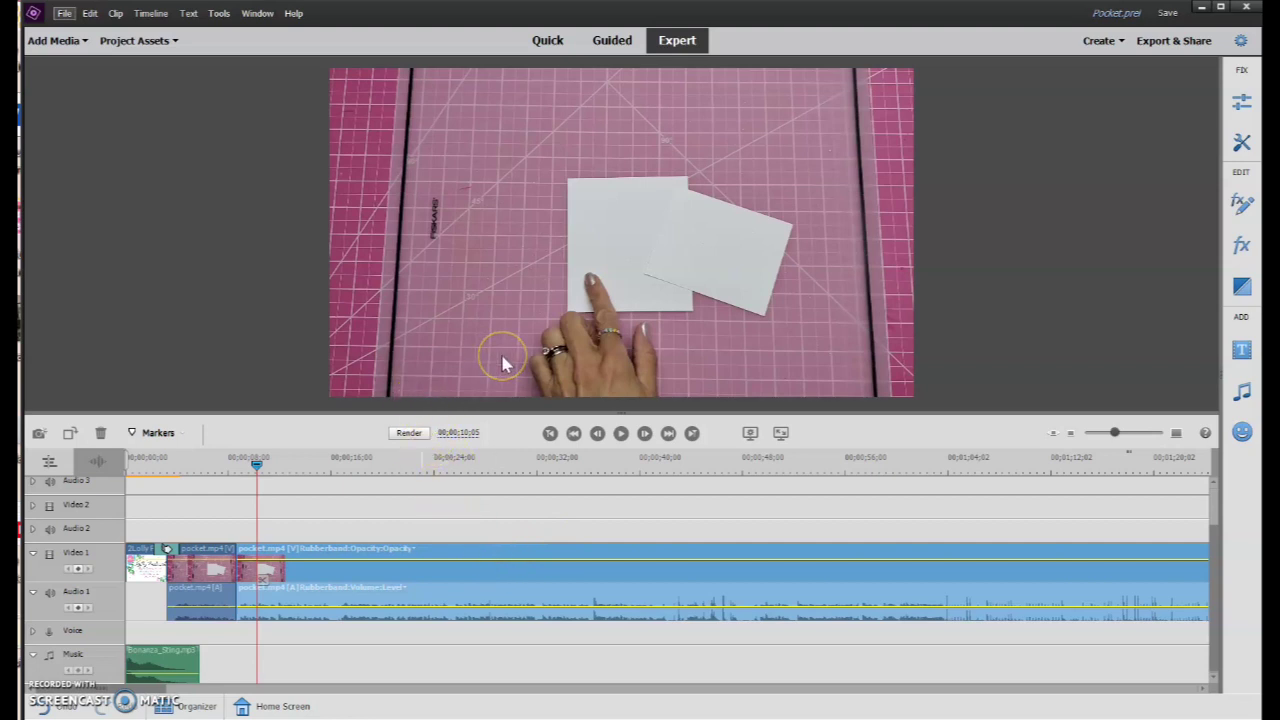
{"action": "left_click_drag", "start_coordinate": [629, 410], "coordinate": [632, 428]}
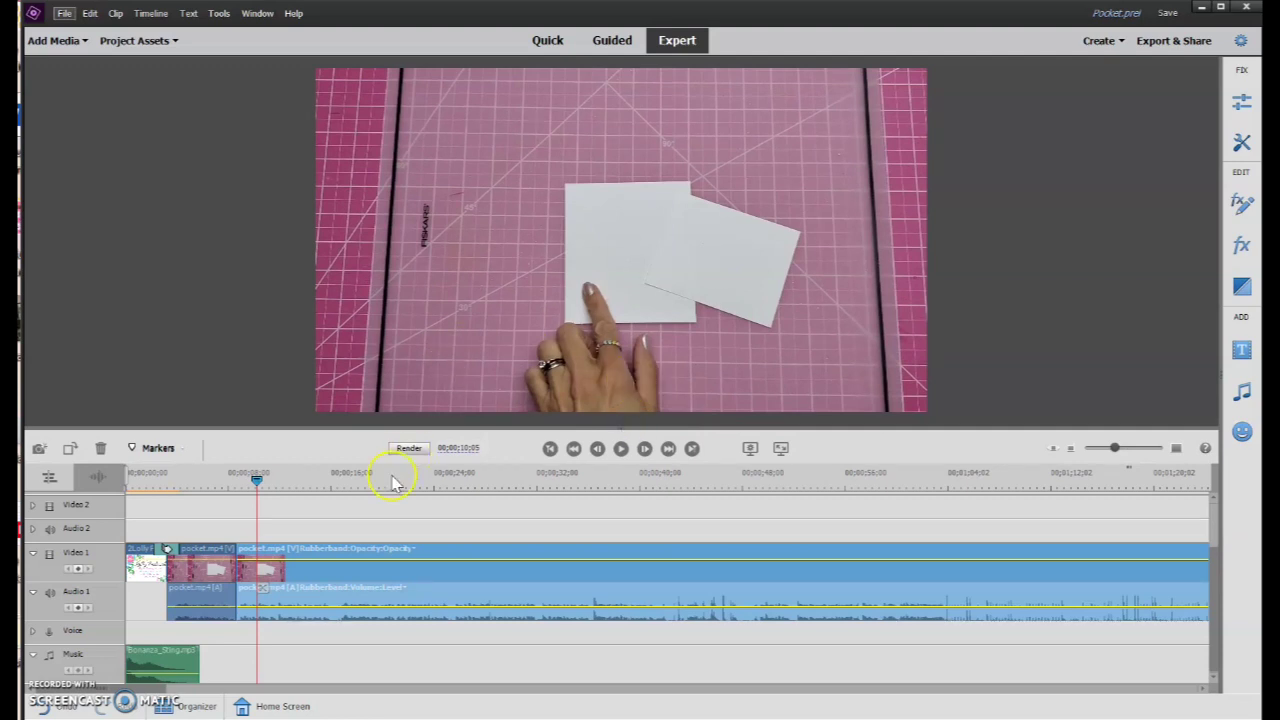
{"action": "left_click", "coordinate": [204, 574]}
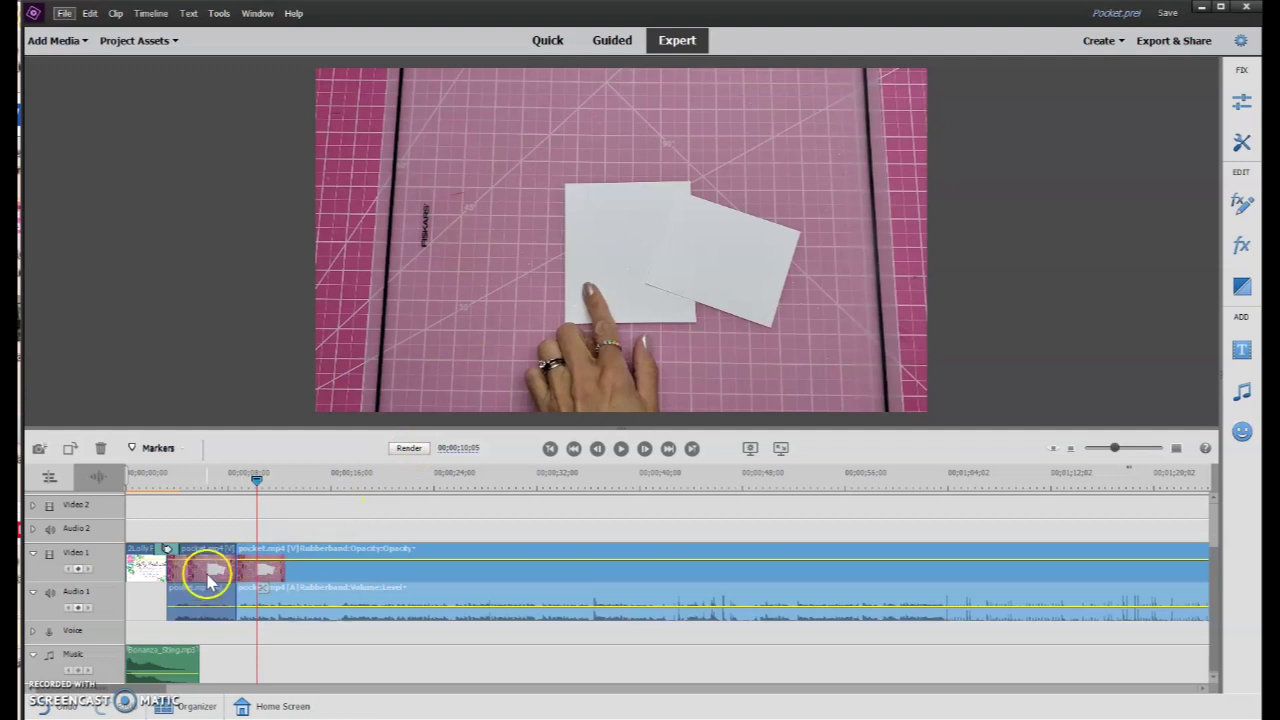
{"action": "left_click", "coordinate": [336, 571]}
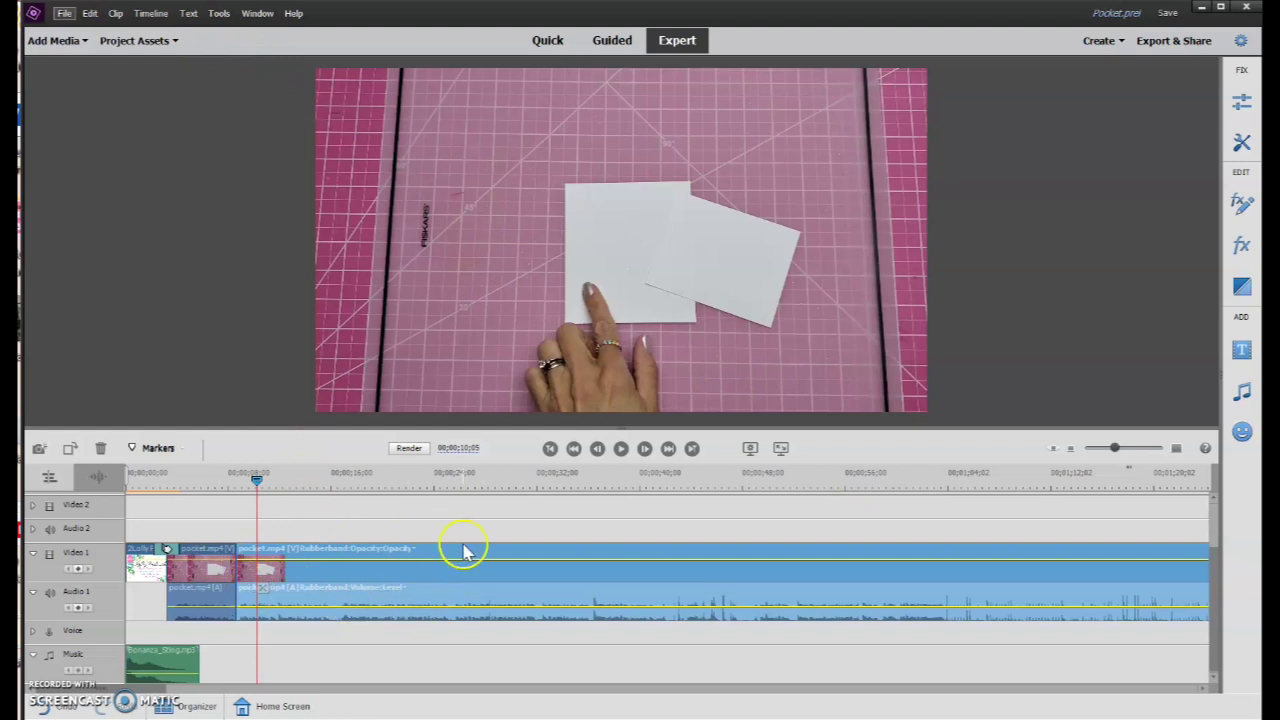
{"action": "left_click", "coordinate": [92, 14]}
{"action": "left_click", "coordinate": [143, 84]}
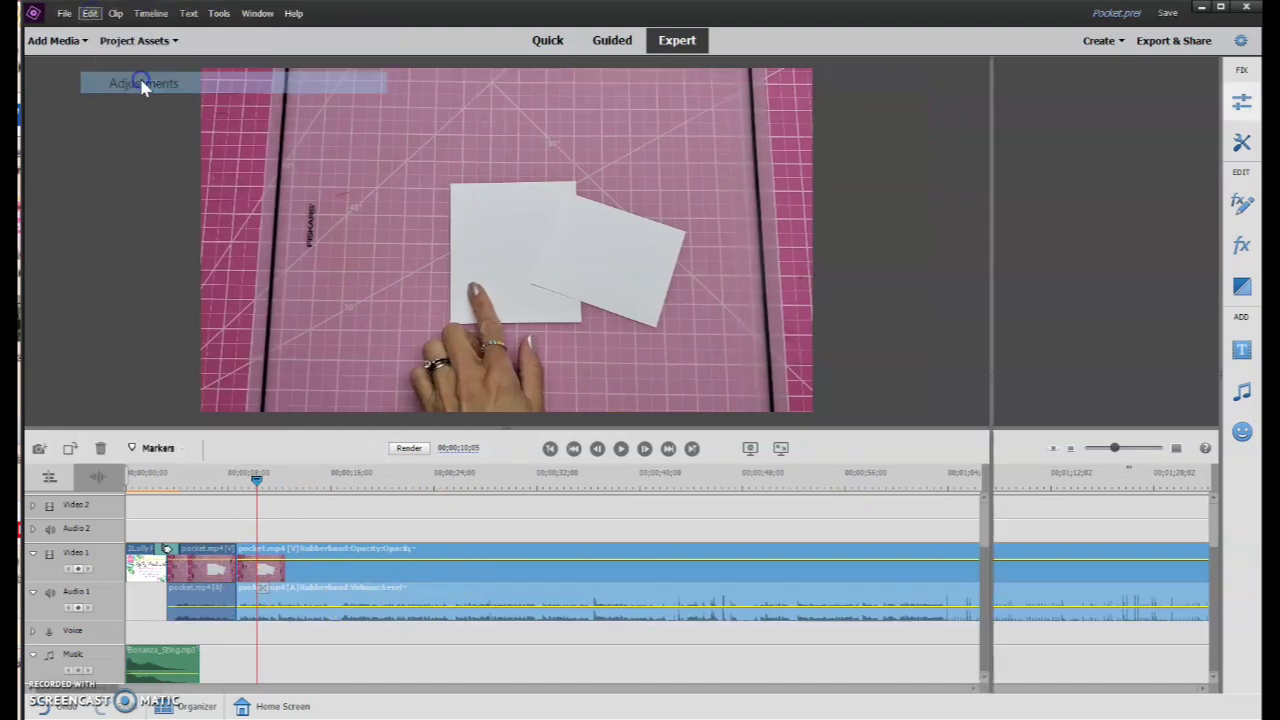
{"action": "left_click", "coordinate": [1085, 286]}
{"action": "left_click", "coordinate": [1101, 387]}
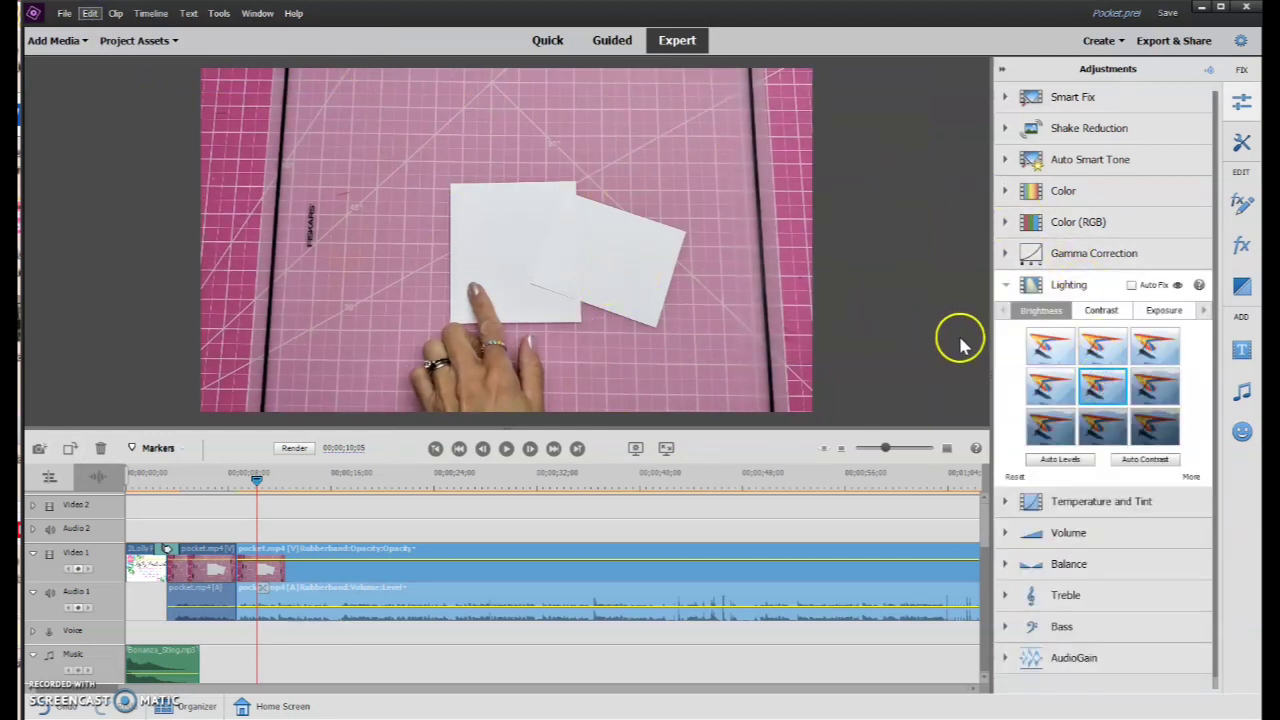
{"action": "left_click", "coordinate": [1045, 385]}
{"action": "left_click", "coordinate": [1093, 392]}
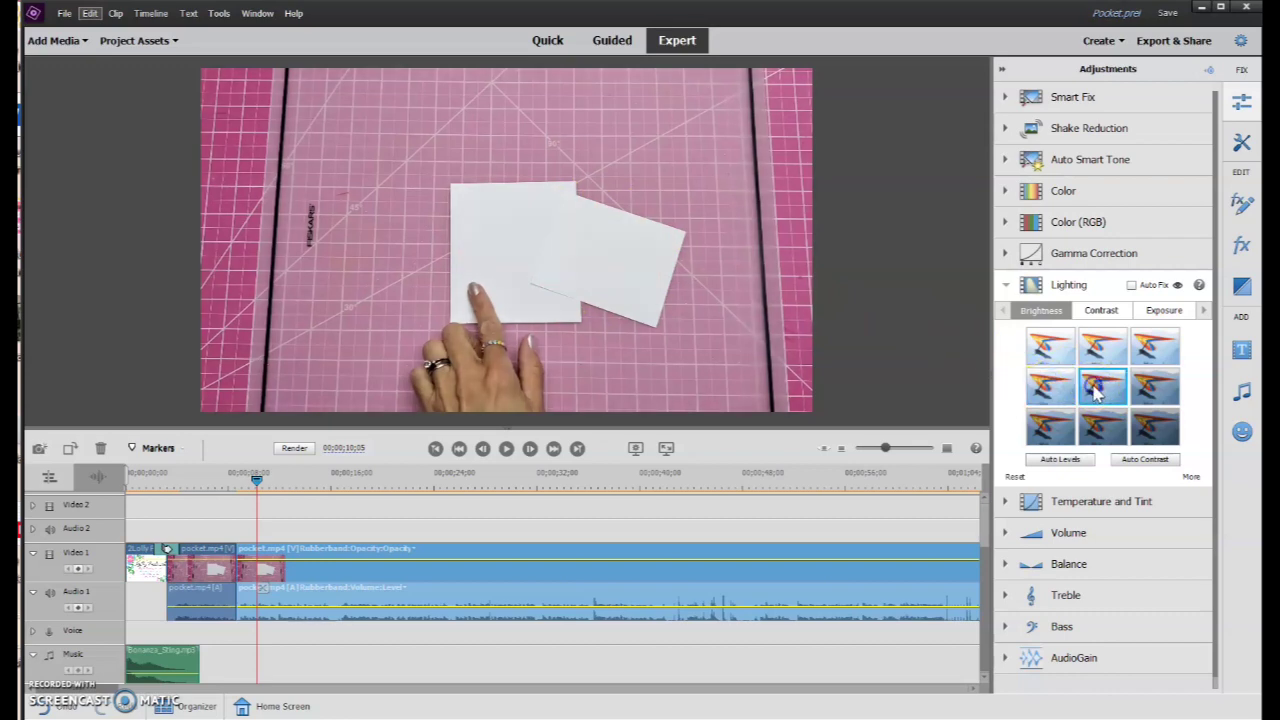
{"action": "left_click", "coordinate": [1002, 70]}
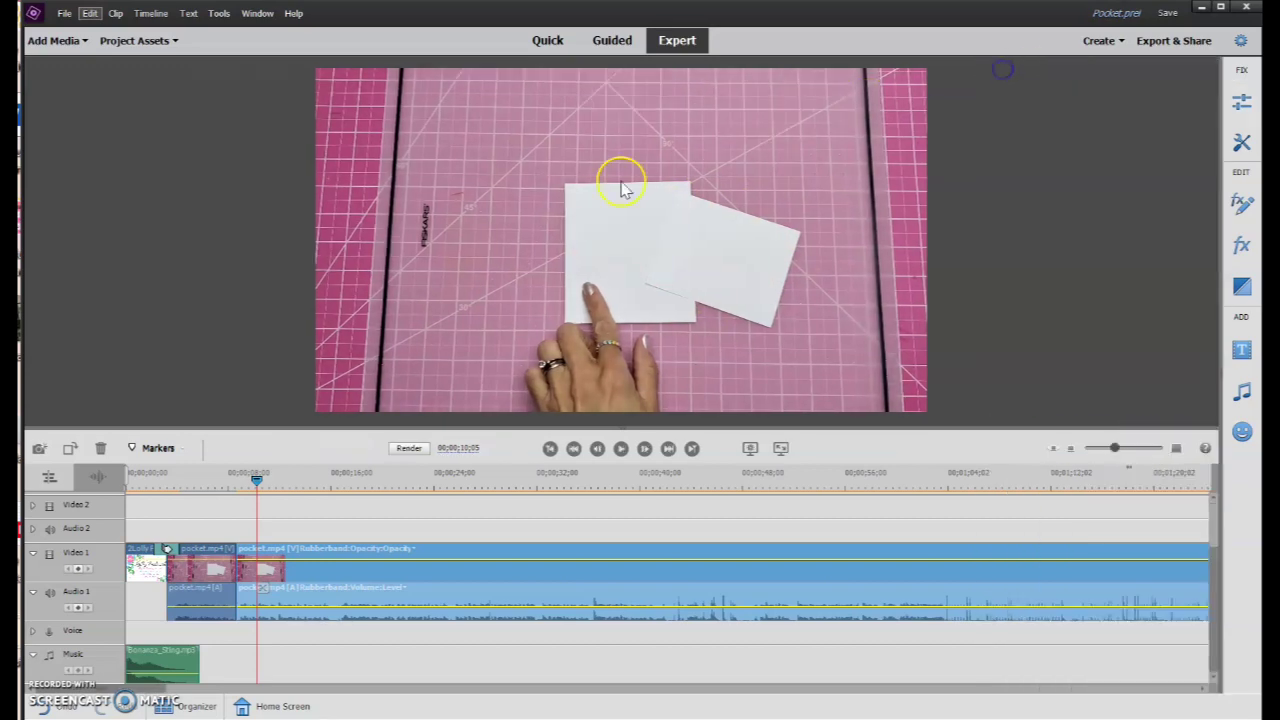
{"action": "left_click", "coordinate": [214, 565]}
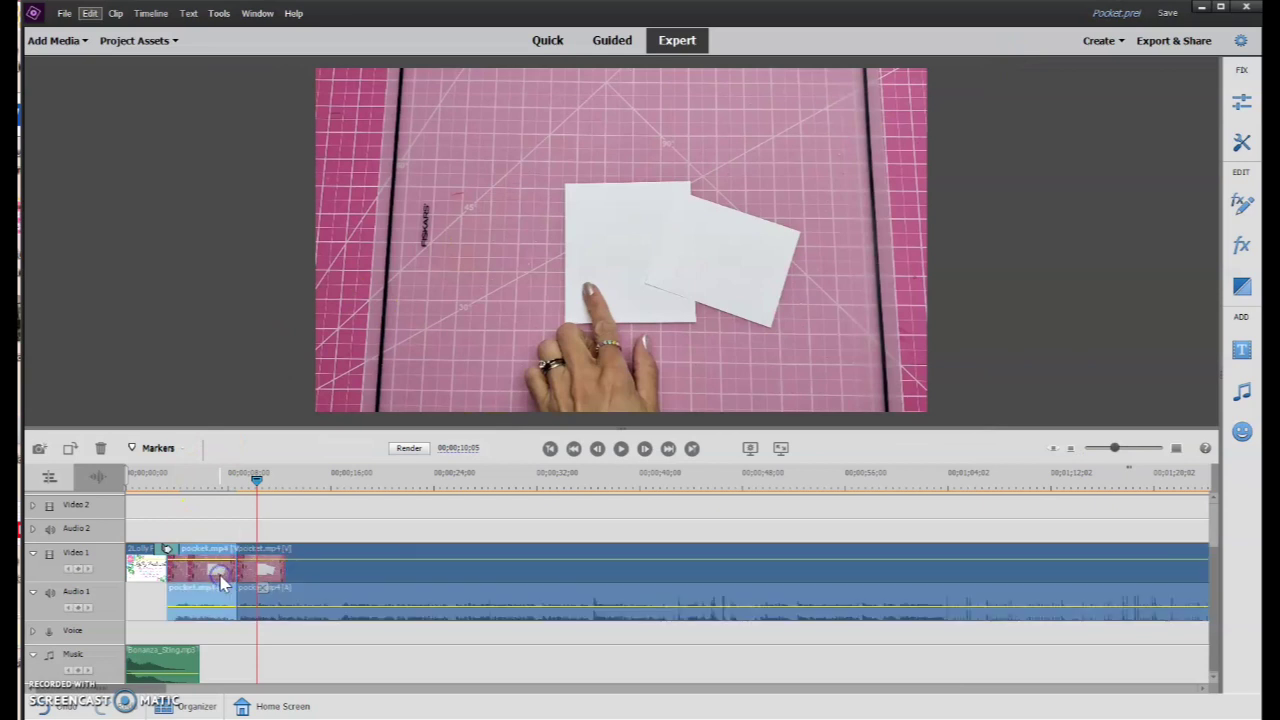
{"action": "left_click", "coordinate": [302, 588]}
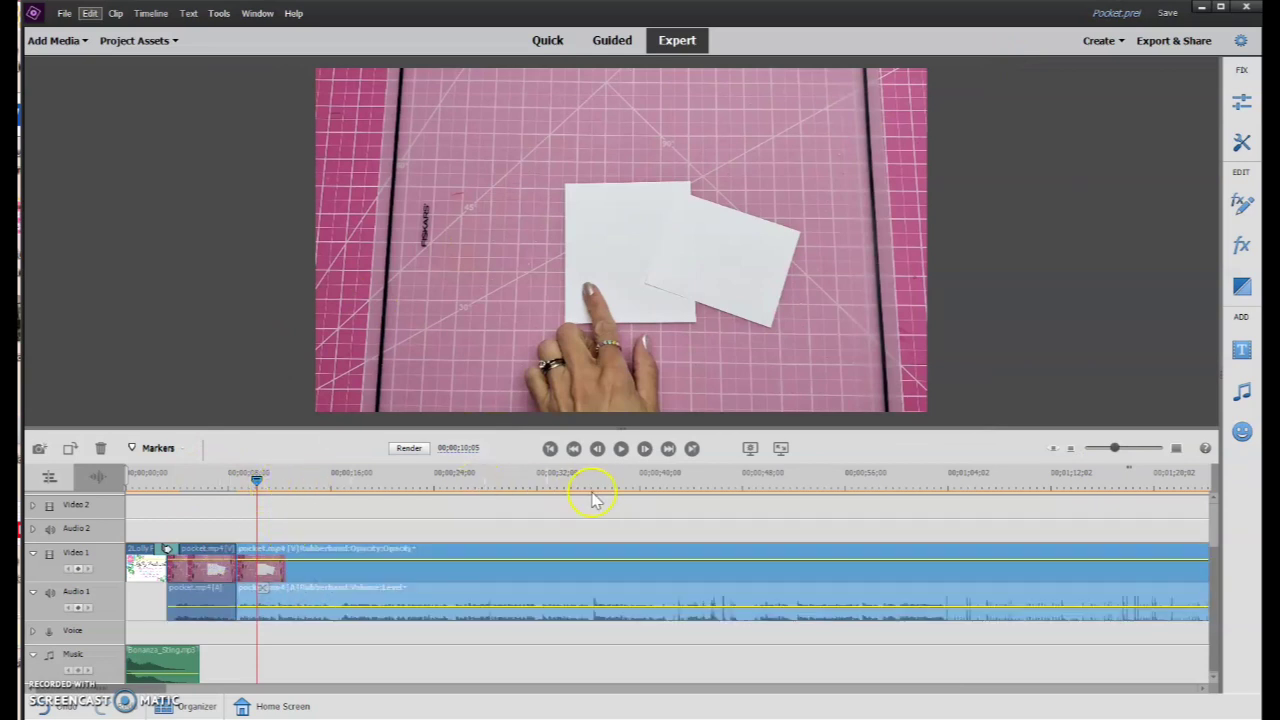
{"action": "left_click", "coordinate": [621, 449]}
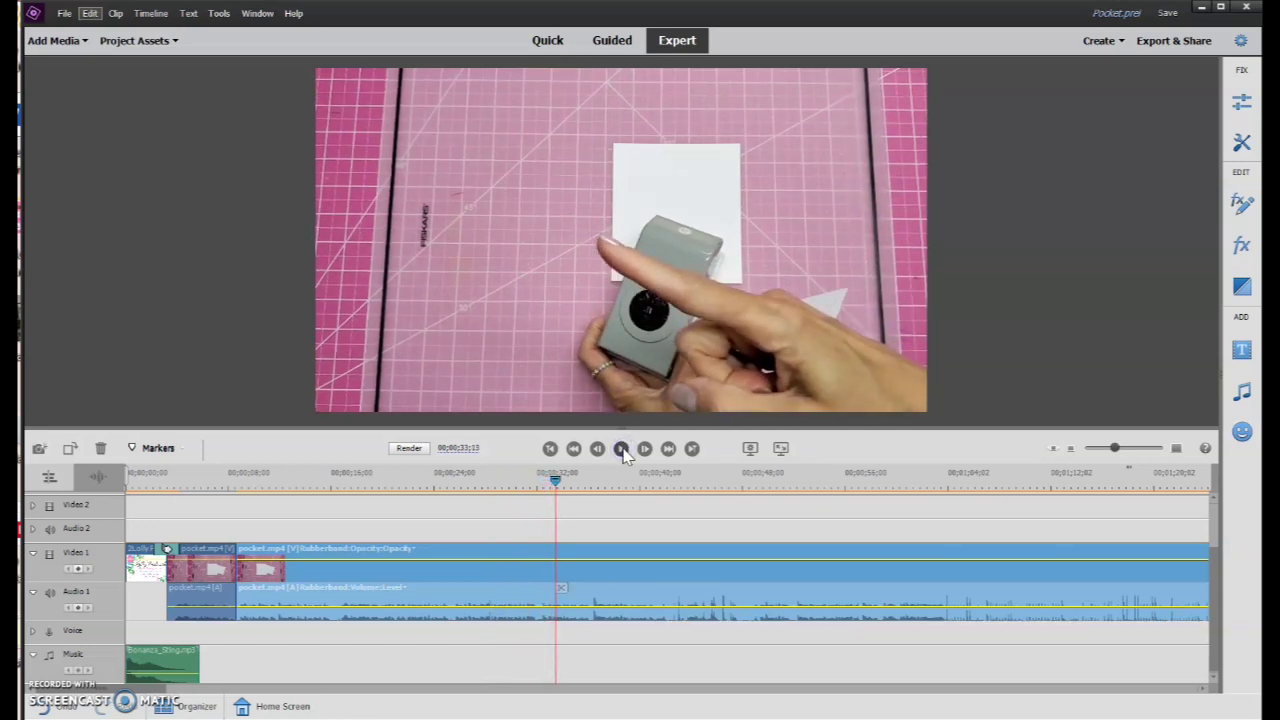
Step: Place circle punch.jpg from Project Assets onto Video 2 at the playhead
{"action": "left_click", "coordinate": [140, 42]}
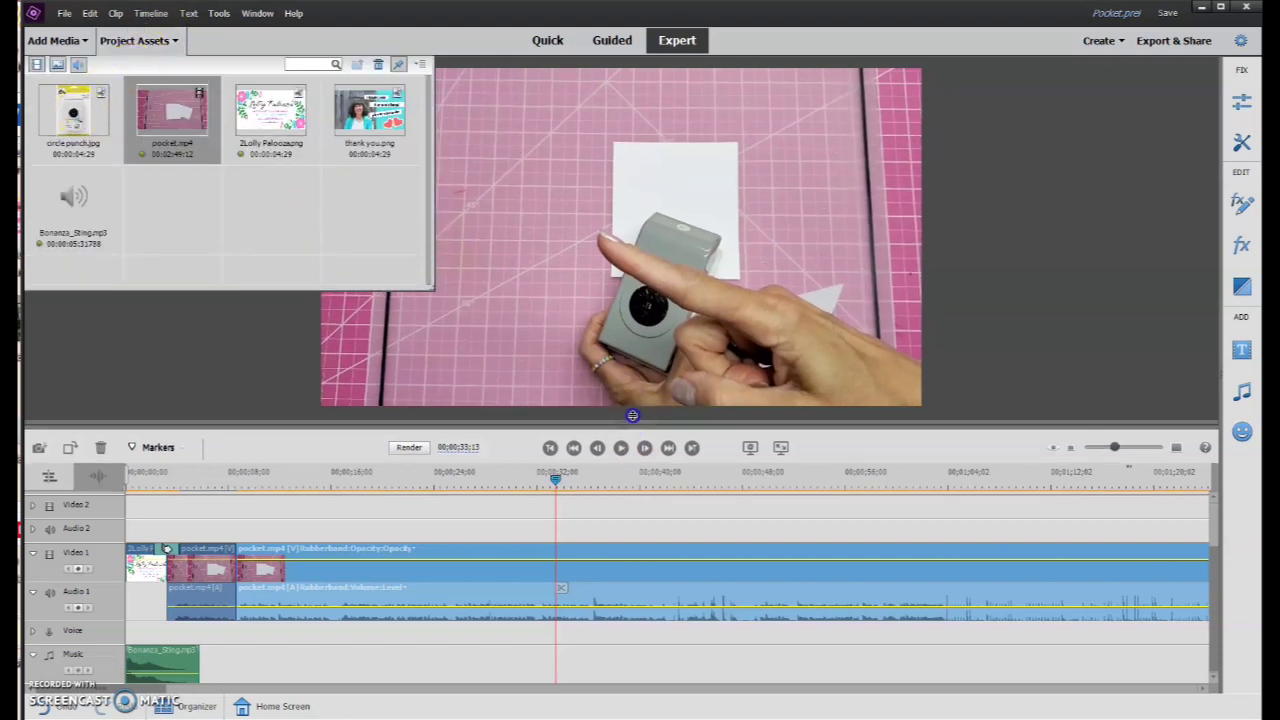
{"action": "left_click_drag", "start_coordinate": [641, 428], "coordinate": [641, 409]}
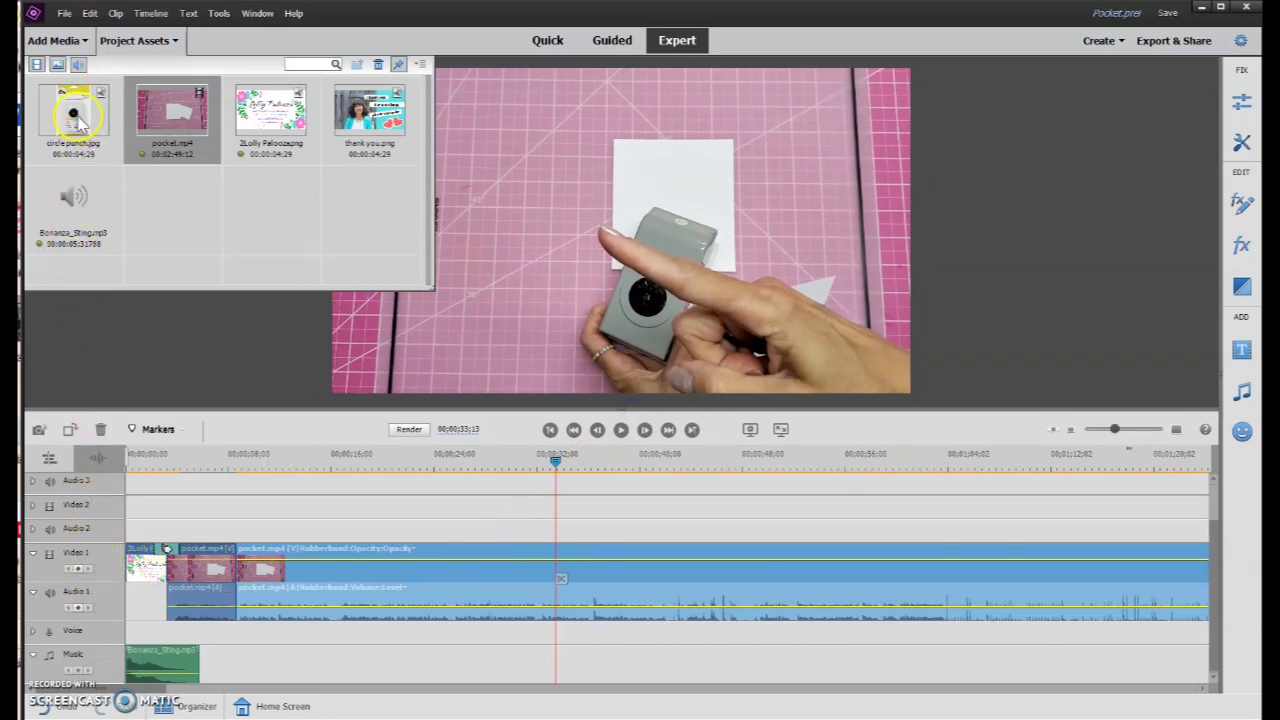
{"action": "left_click_drag", "start_coordinate": [75, 118], "coordinate": [557, 512]}
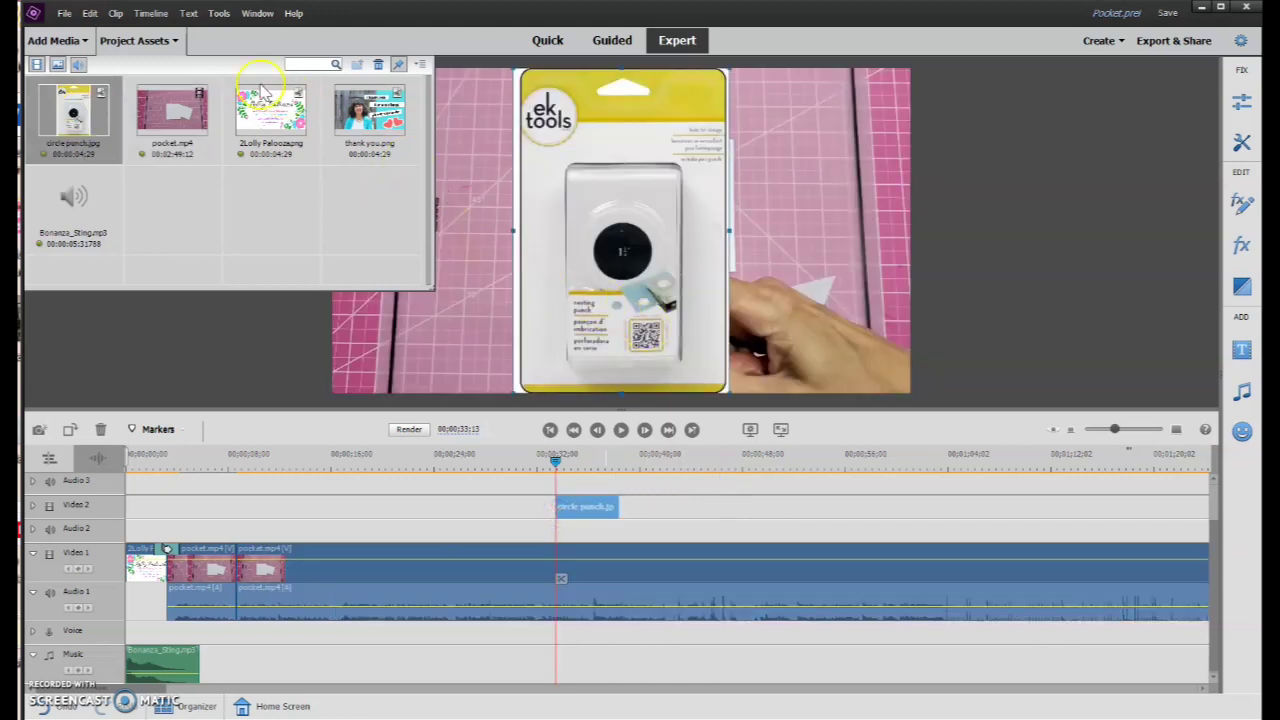
{"action": "left_click", "coordinate": [176, 38]}
Step: Shrink the circle punch photo and move it to the frame's top-left corner
{"action": "left_click", "coordinate": [600, 257]}
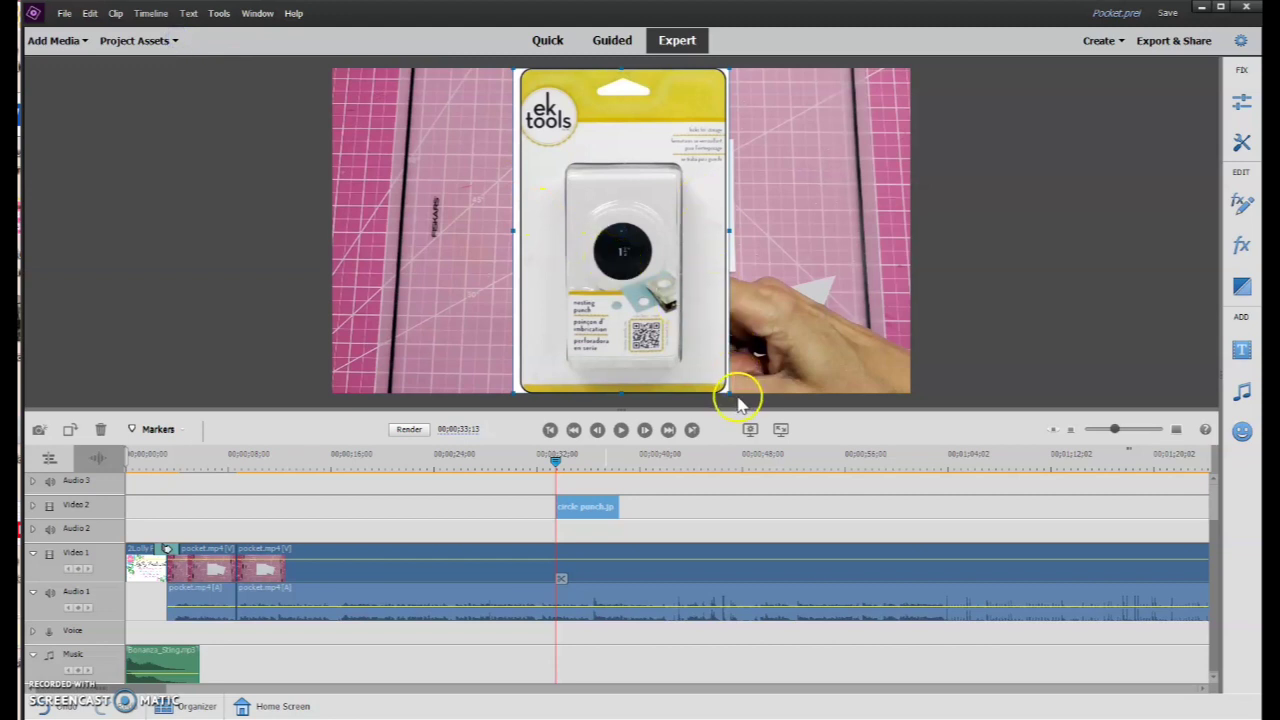
{"action": "left_click_drag", "start_coordinate": [733, 393], "coordinate": [707, 369]}
{"action": "left_click_drag", "start_coordinate": [660, 250], "coordinate": [471, 232]}
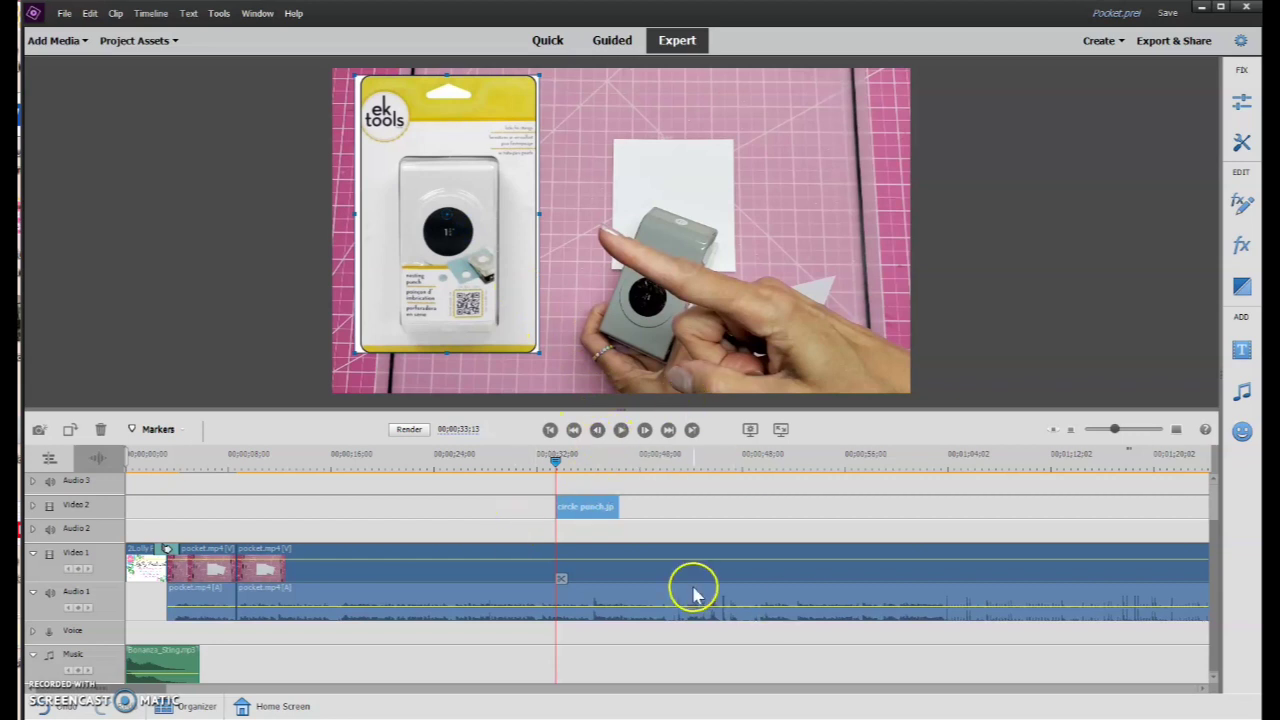
Step: Trim the circle punch.jpg clip's end back to the playhead and review the overlay
{"action": "left_click", "coordinate": [621, 432]}
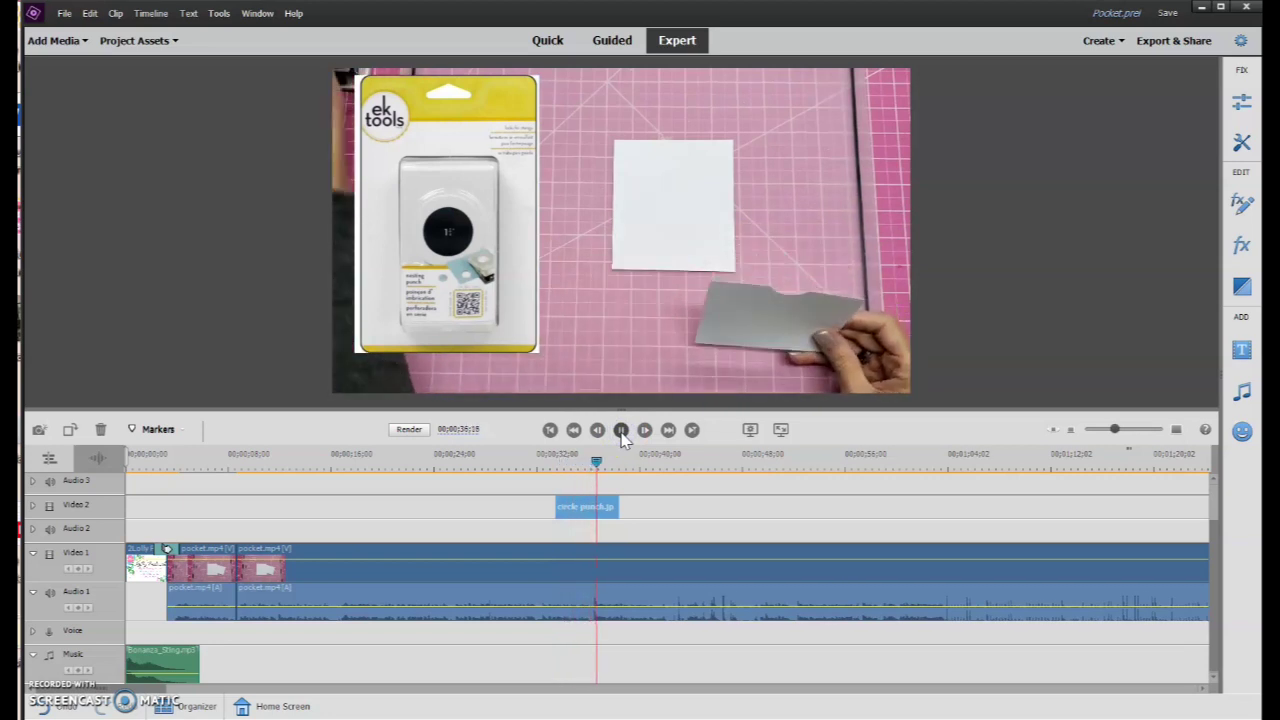
{"action": "left_click", "coordinate": [621, 432]}
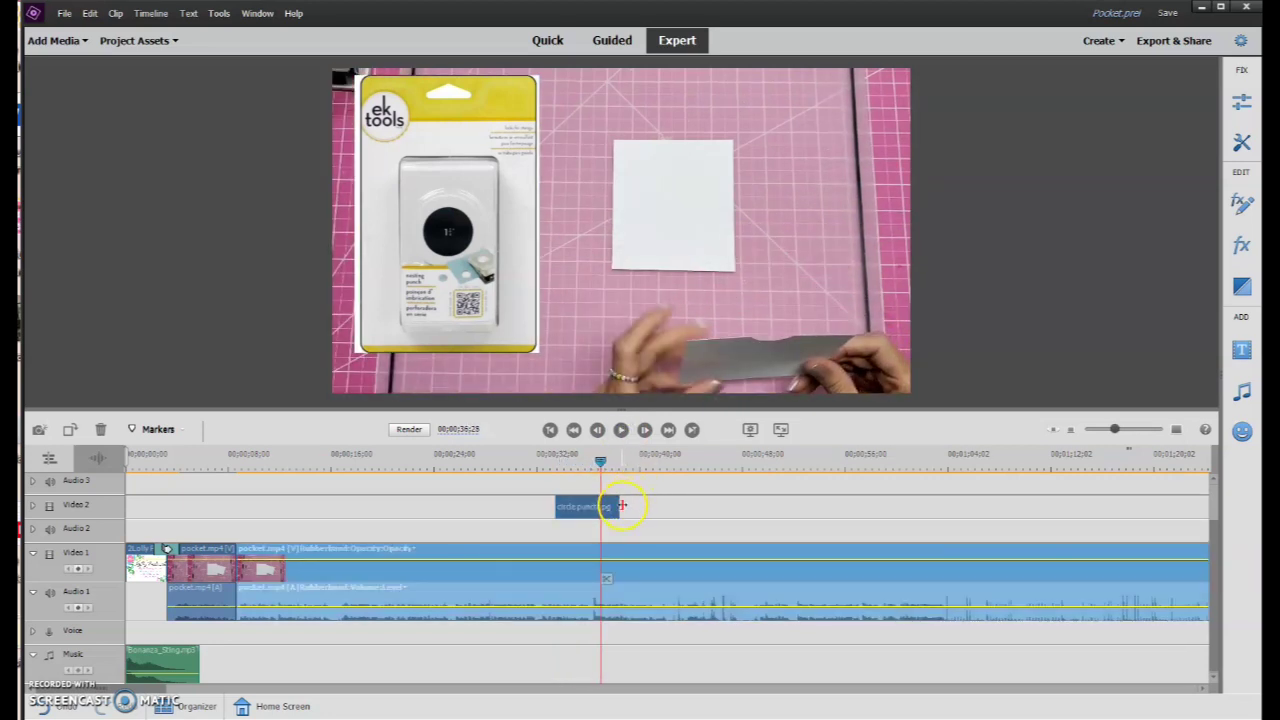
{"action": "left_click_drag", "start_coordinate": [621, 508], "coordinate": [609, 506]}
{"action": "left_click", "coordinate": [620, 432]}
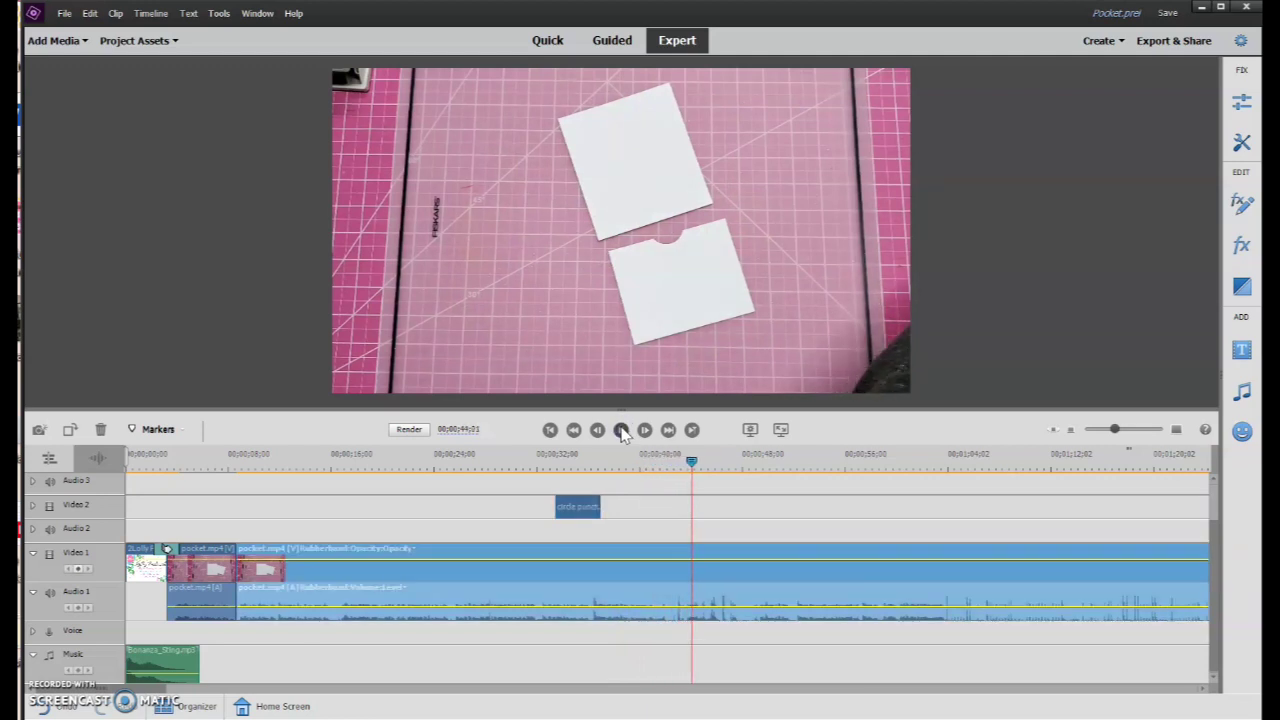
Step: Split the pocket clip on Video 1 at about 40;17
{"action": "left_click", "coordinate": [620, 429]}
{"action": "left_click_drag", "start_coordinate": [692, 470], "coordinate": [632, 474]}
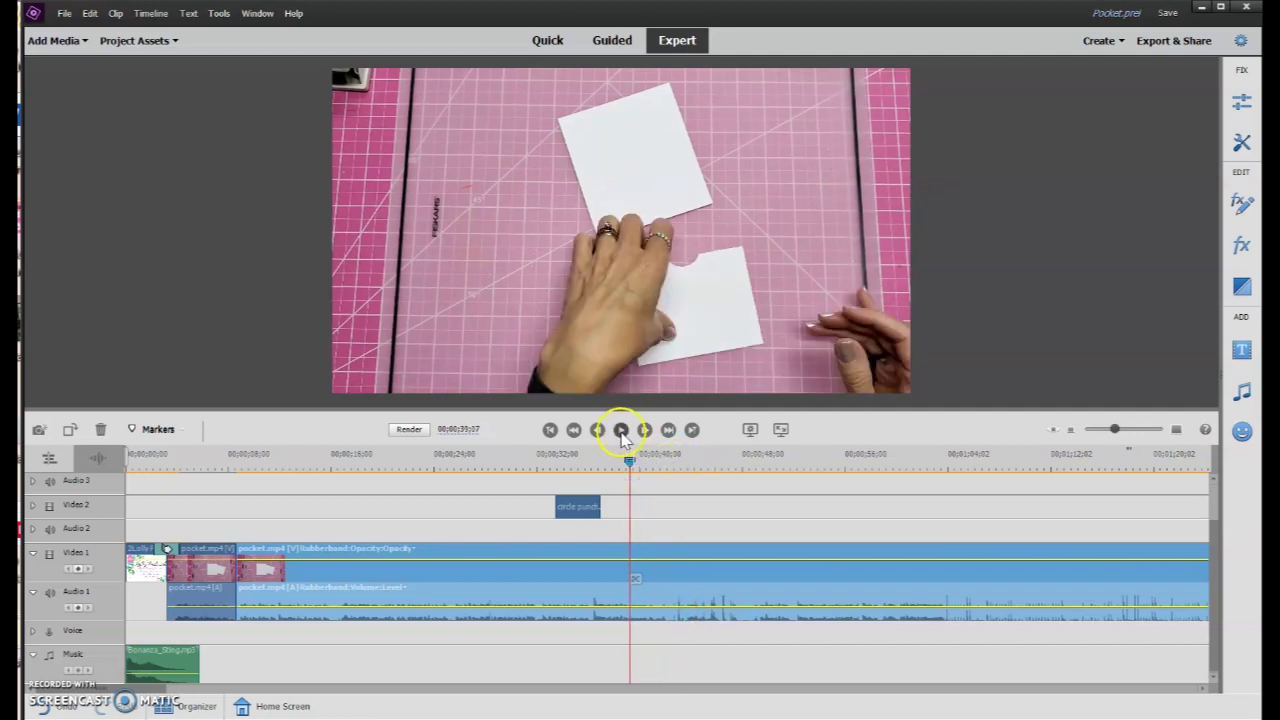
{"action": "left_click", "coordinate": [620, 430]}
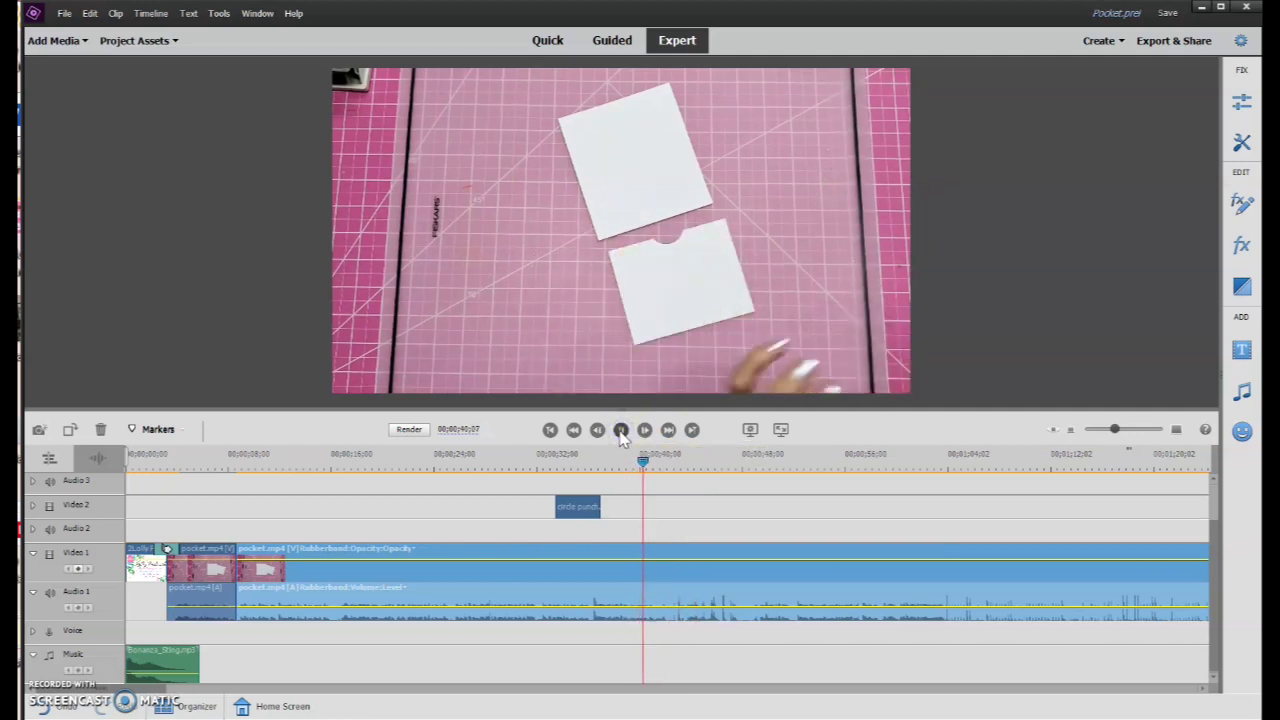
{"action": "left_click", "coordinate": [620, 430]}
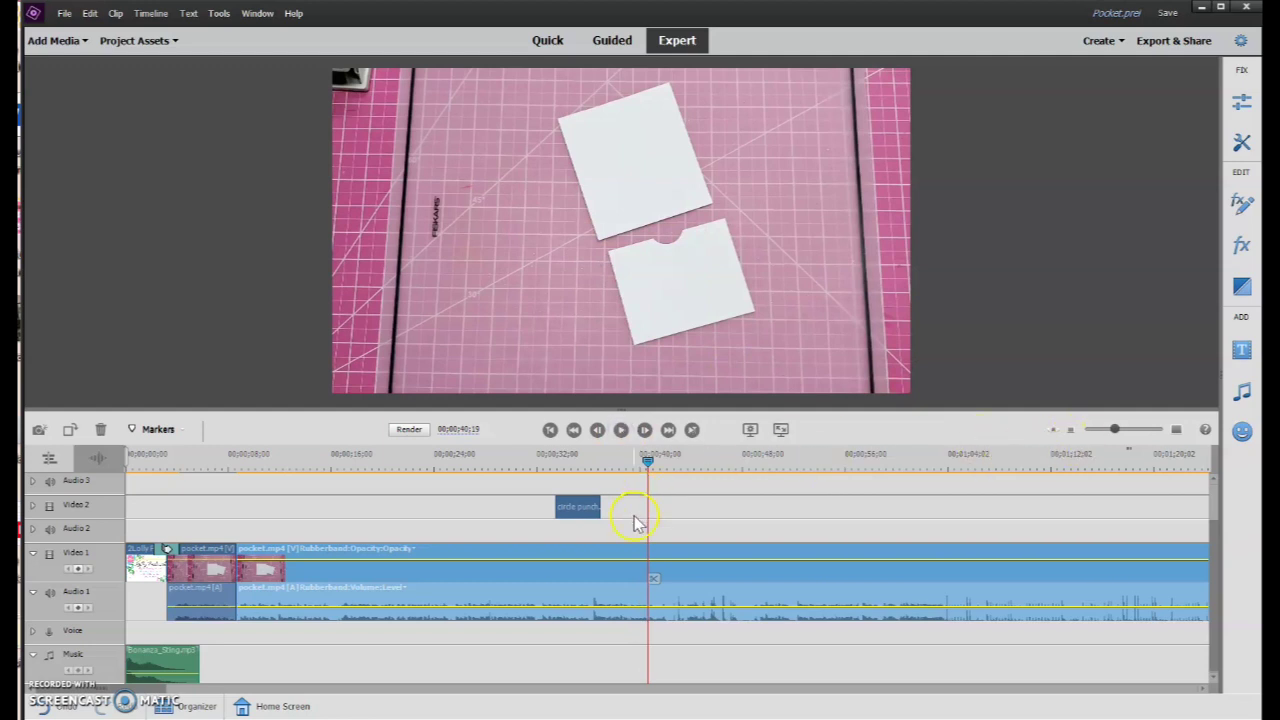
{"action": "left_click", "coordinate": [680, 562]}
{"action": "left_click_drag", "start_coordinate": [1115, 431], "coordinate": [1148, 432]}
{"action": "left_click_drag", "start_coordinate": [667, 460], "coordinate": [645, 462]}
{"action": "left_click", "coordinate": [646, 579]}
Step: Split the pocket clip again at 48;07, where the unwanted part ends
{"action": "left_click", "coordinate": [620, 429]}
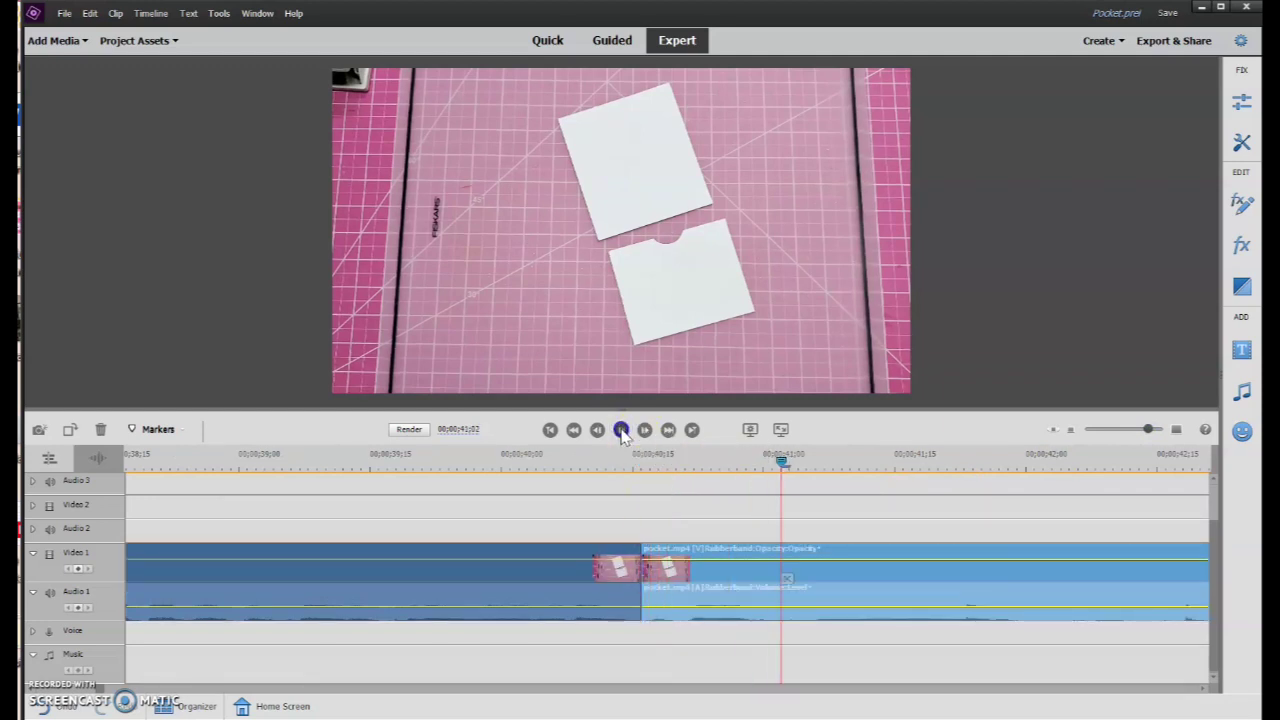
{"action": "left_click", "coordinate": [1120, 430]}
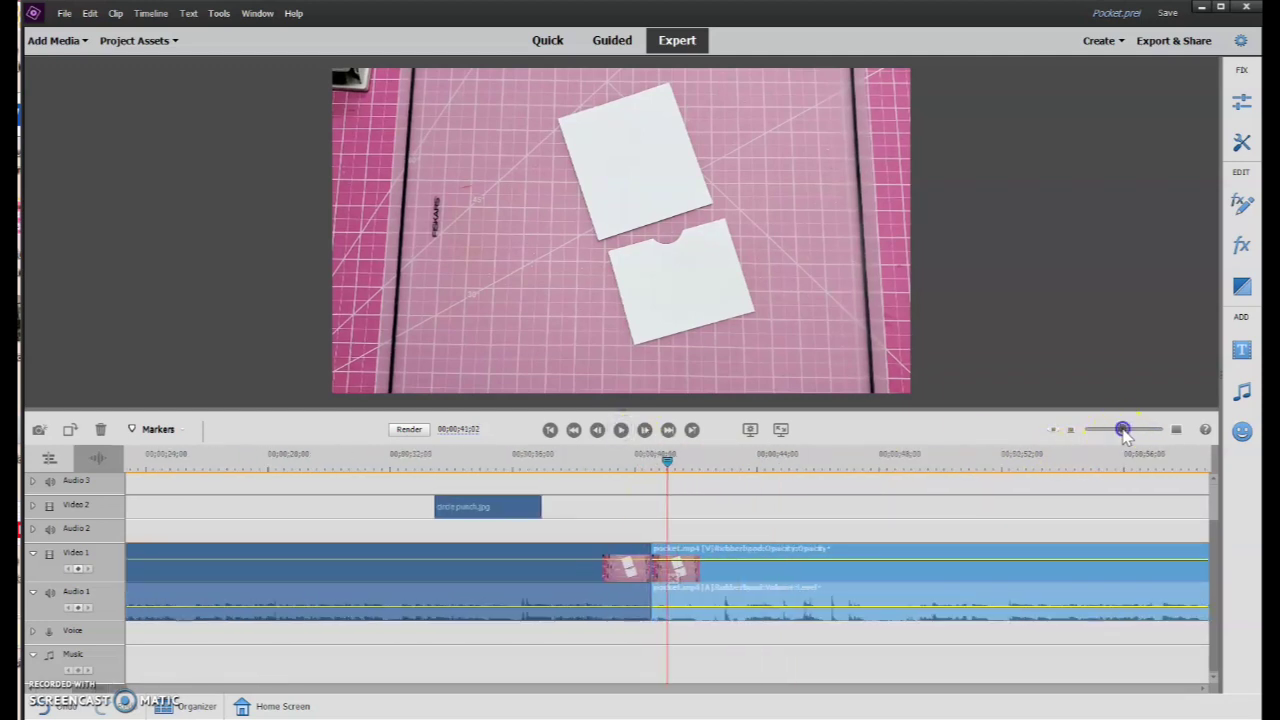
{"action": "left_click", "coordinate": [620, 429]}
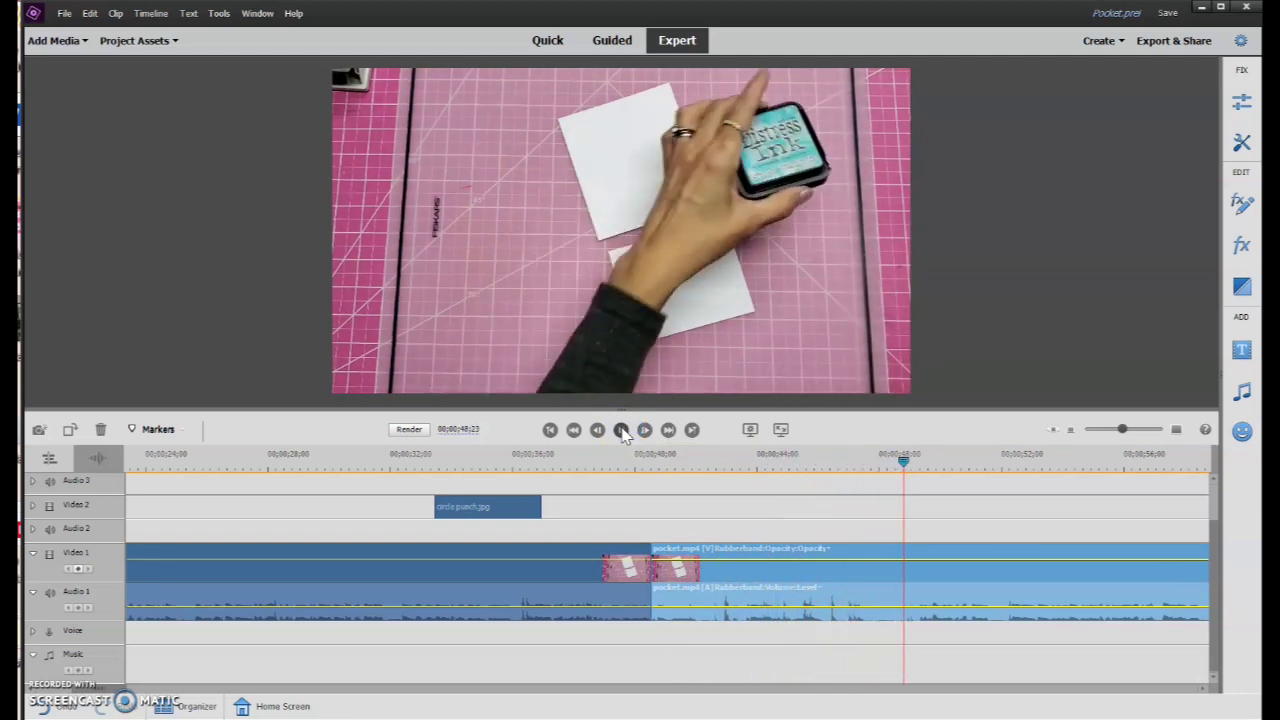
{"action": "left_click", "coordinate": [928, 500]}
{"action": "left_click_drag", "start_coordinate": [924, 470], "coordinate": [890, 468]}
{"action": "left_click", "coordinate": [891, 577]}
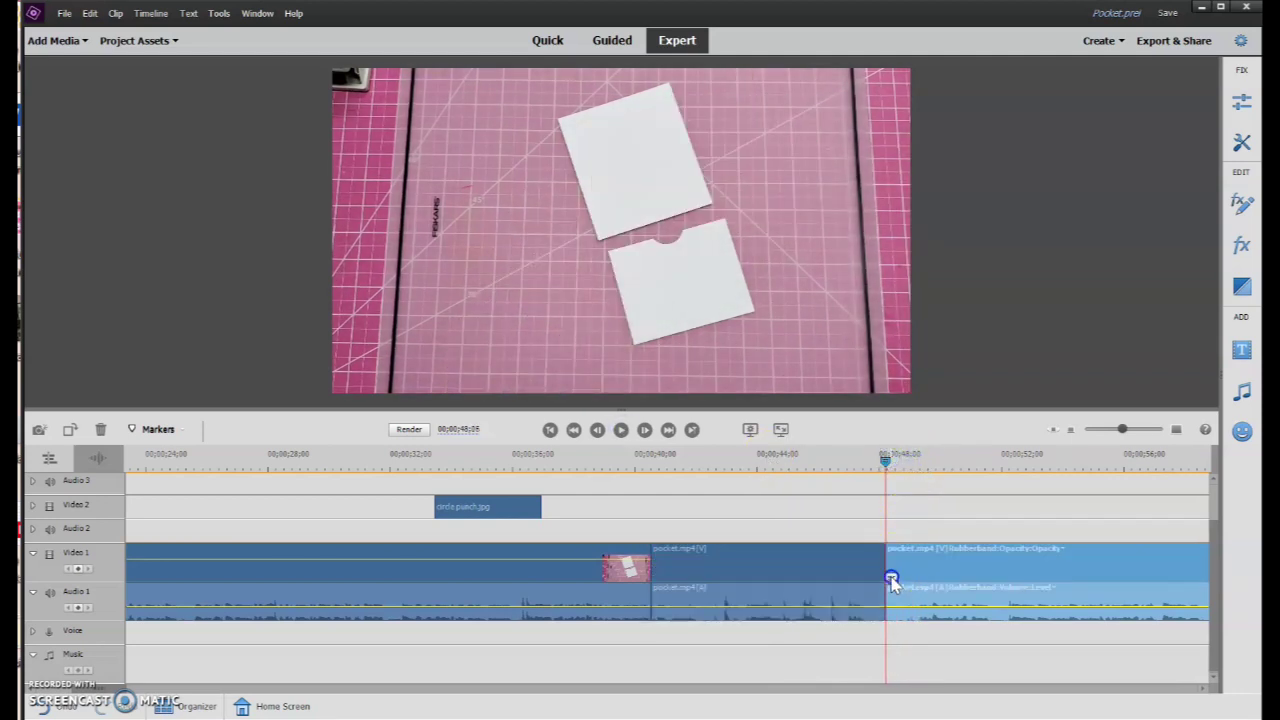
Step: Delete the section between the cuts with Delete and Close Gap, then review the join
{"action": "left_click", "coordinate": [766, 577]}
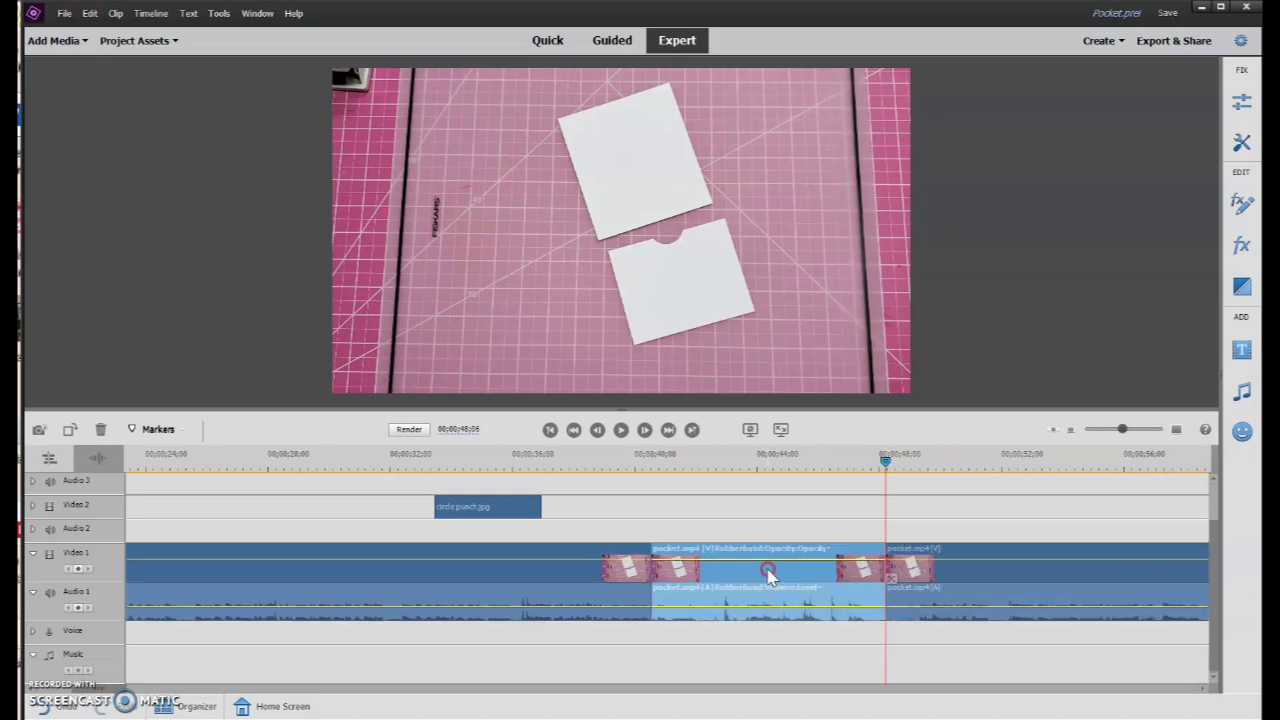
{"action": "right_click", "coordinate": [768, 575]}
{"action": "left_click", "coordinate": [838, 193]}
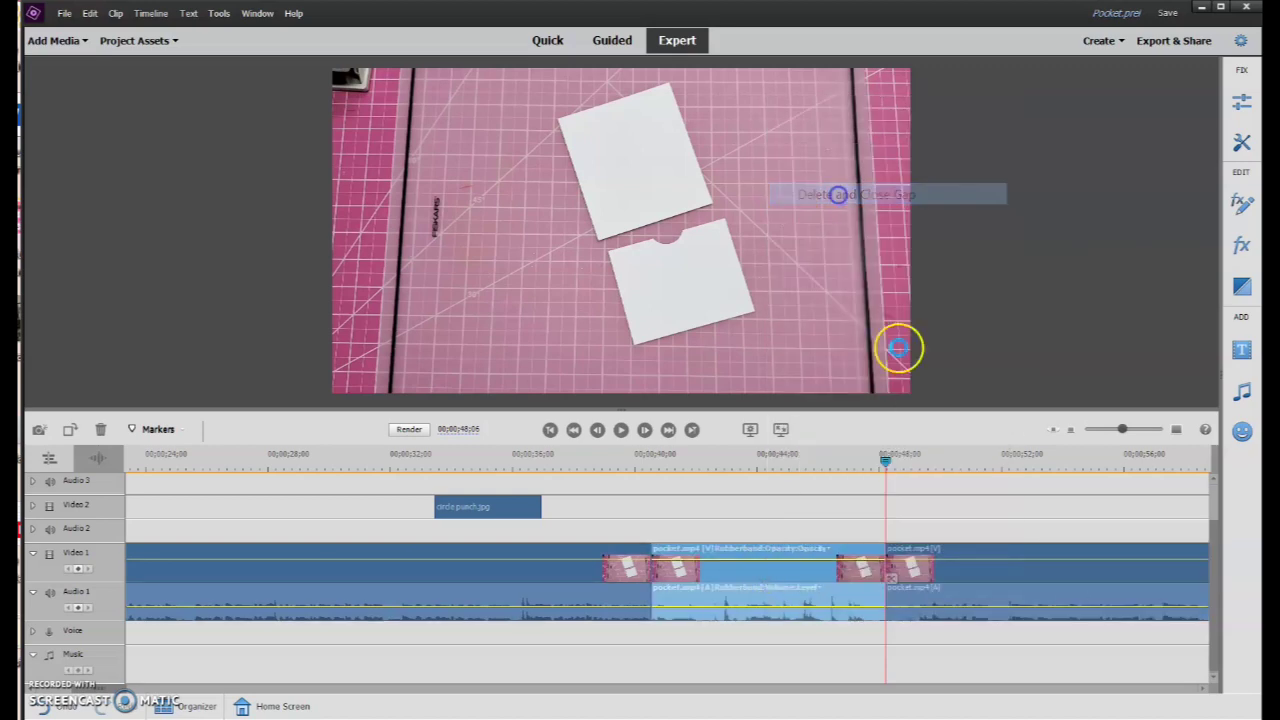
{"action": "left_click_drag", "start_coordinate": [886, 460], "coordinate": [632, 470]}
{"action": "left_click", "coordinate": [622, 430]}
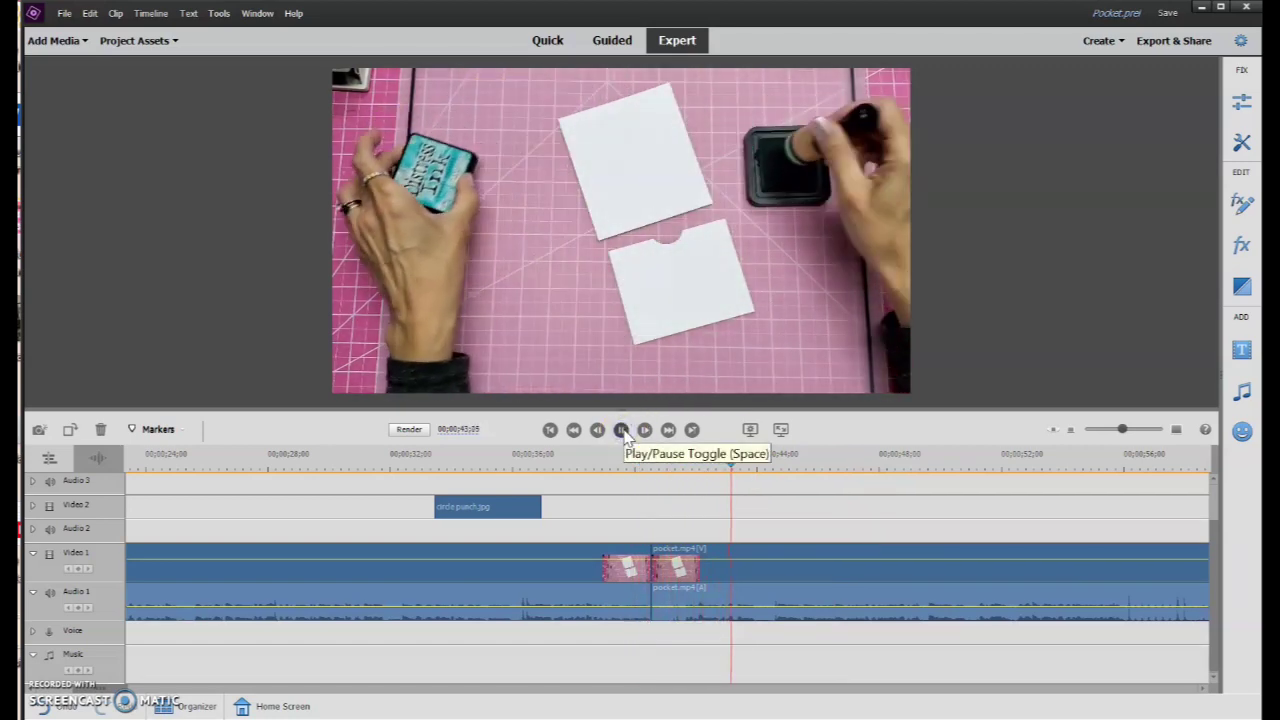
{"action": "left_click", "coordinate": [622, 430]}
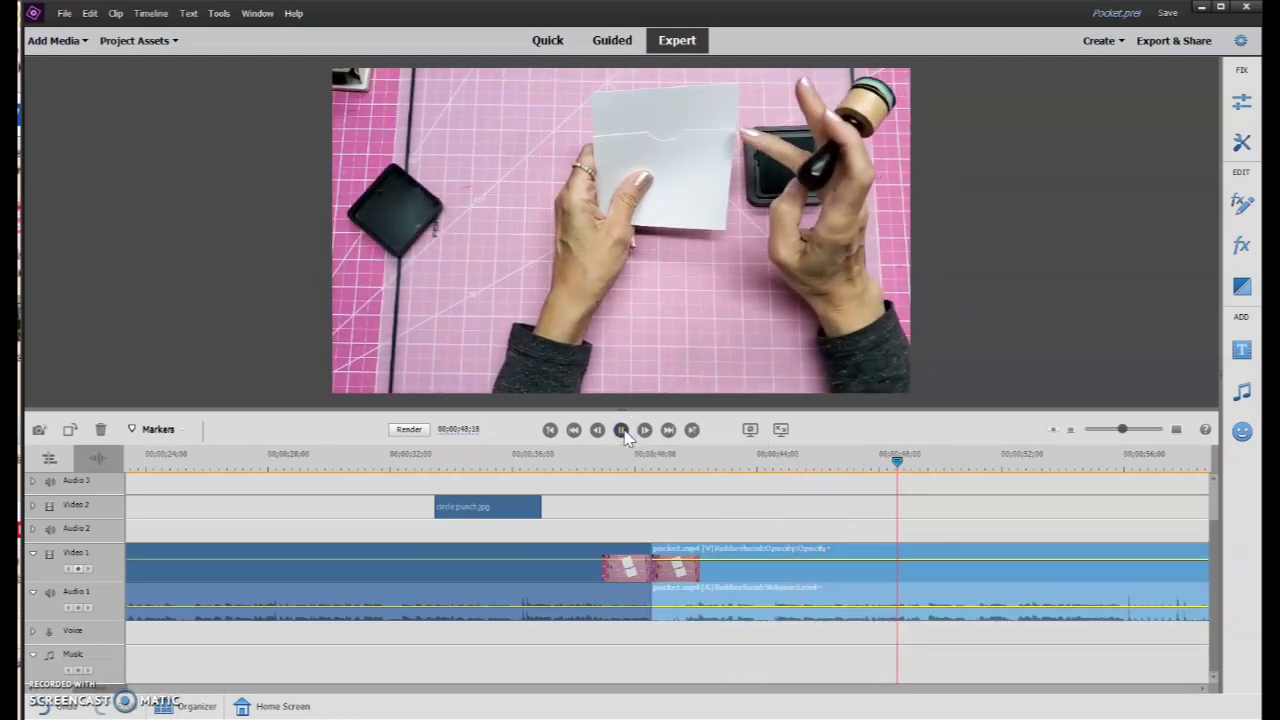
{"action": "left_click", "coordinate": [622, 430]}
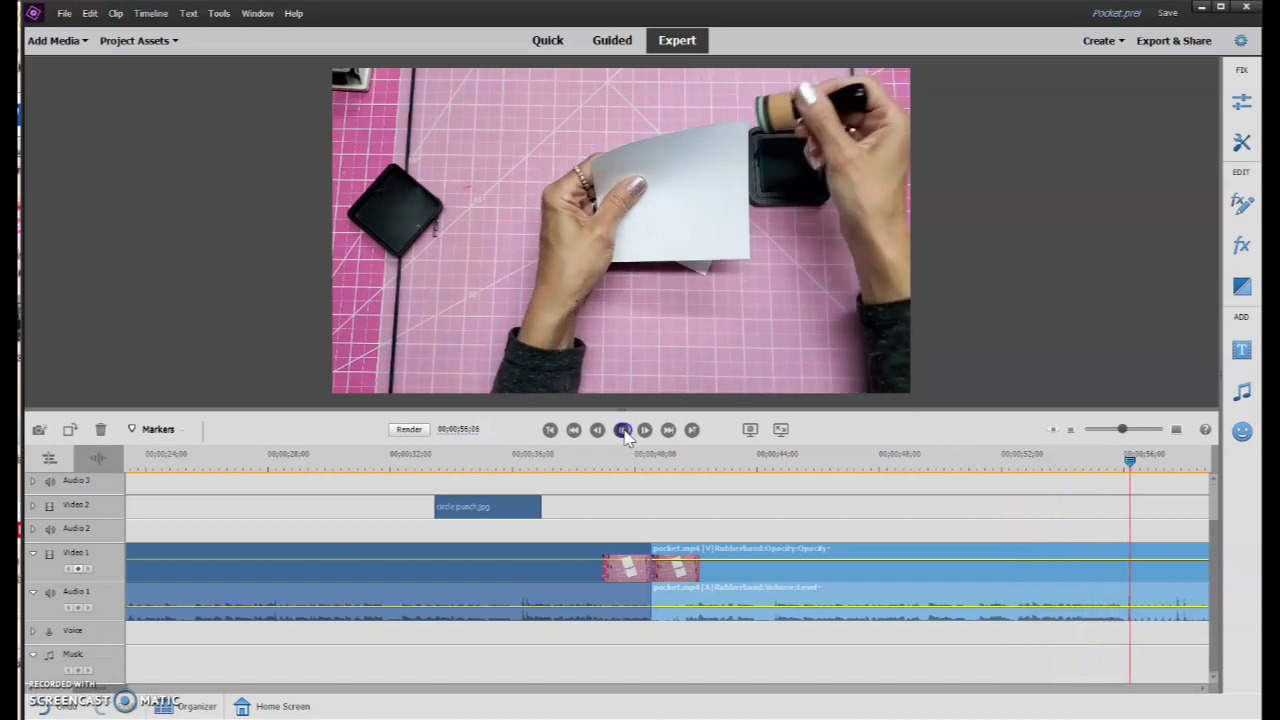
{"action": "left_click", "coordinate": [1208, 692]}
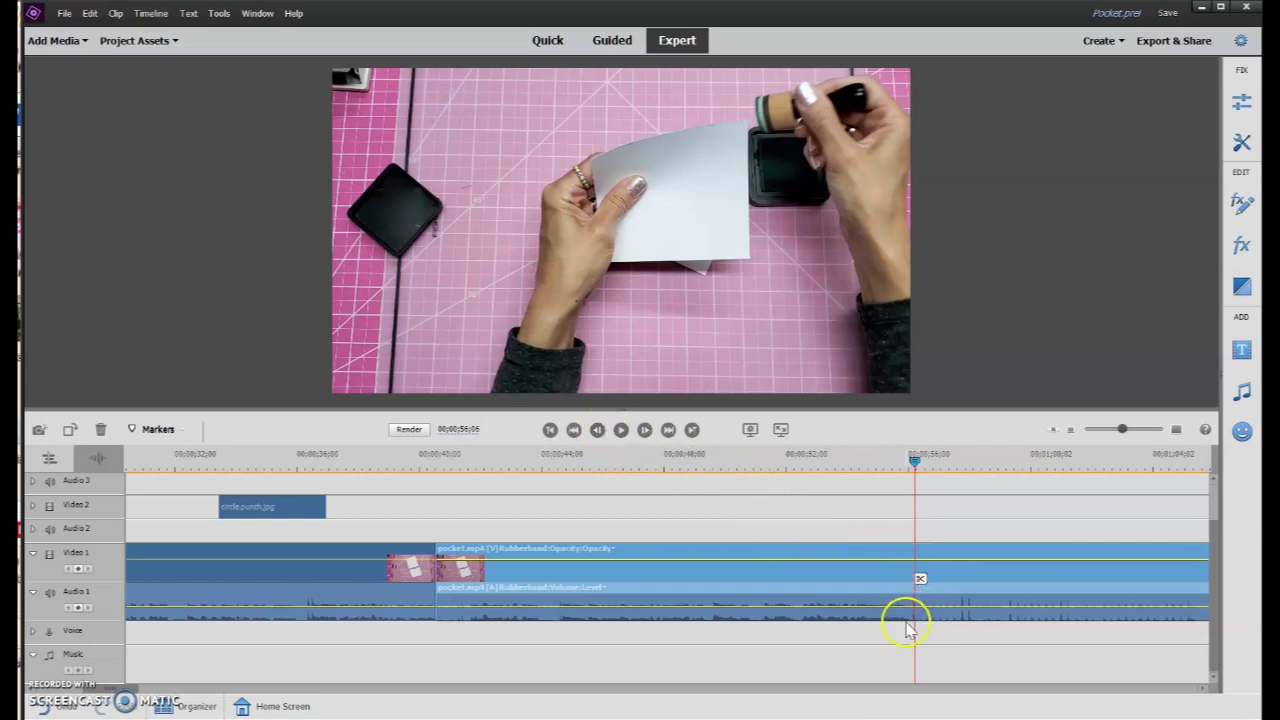
Step: Step back four frames and split the pocket clip at about 00;00;56
{"action": "left_click", "coordinate": [598, 432]}
{"action": "left_click", "coordinate": [598, 432]}
{"action": "left_click", "coordinate": [599, 433]}
{"action": "left_click", "coordinate": [600, 434]}
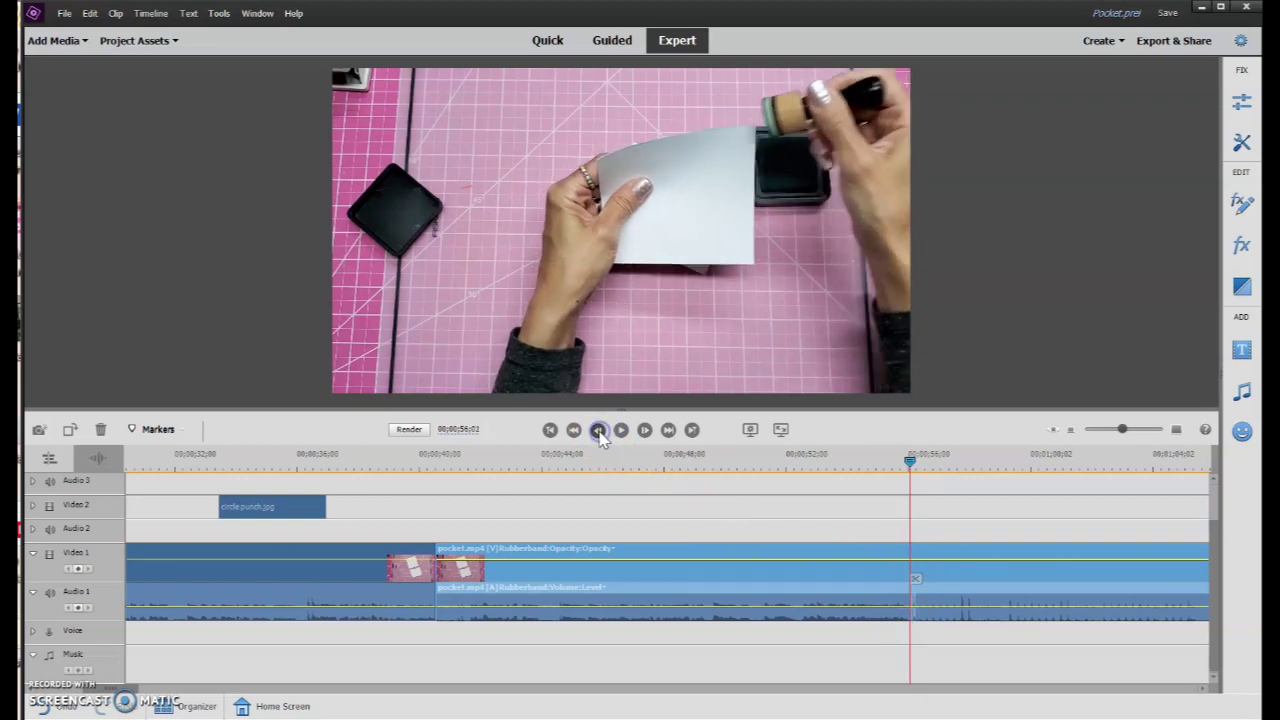
{"action": "left_click", "coordinate": [915, 579]}
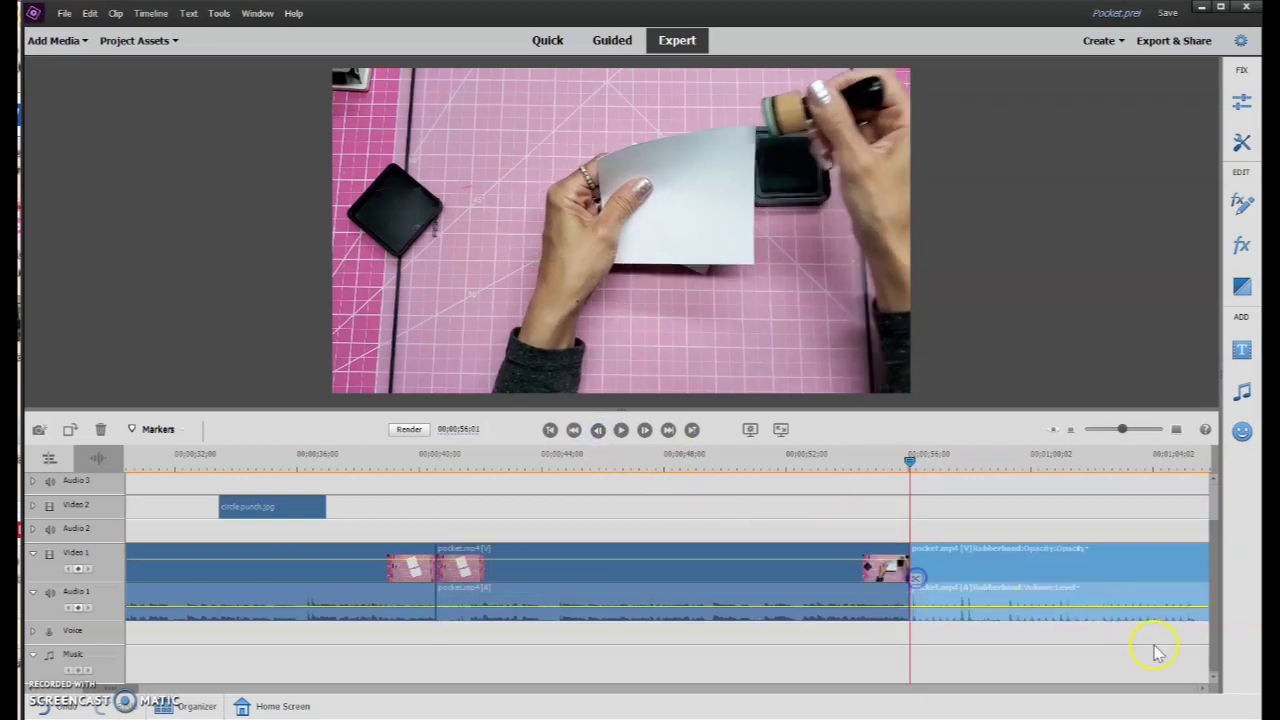
Step: Split the pocket clip again at 00;01;19;24
{"action": "scroll", "coordinate": [1207, 690], "scroll_direction": "right", "scroll_amount": 5}
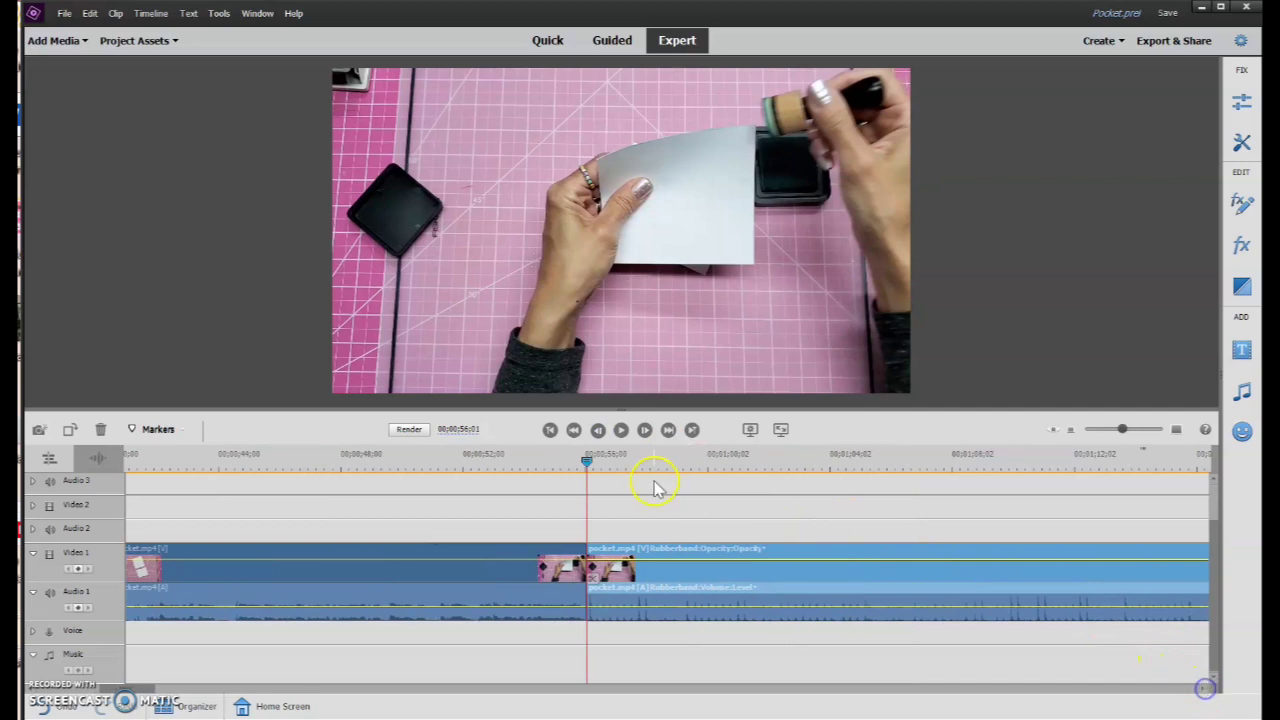
{"action": "left_click", "coordinate": [1114, 431]}
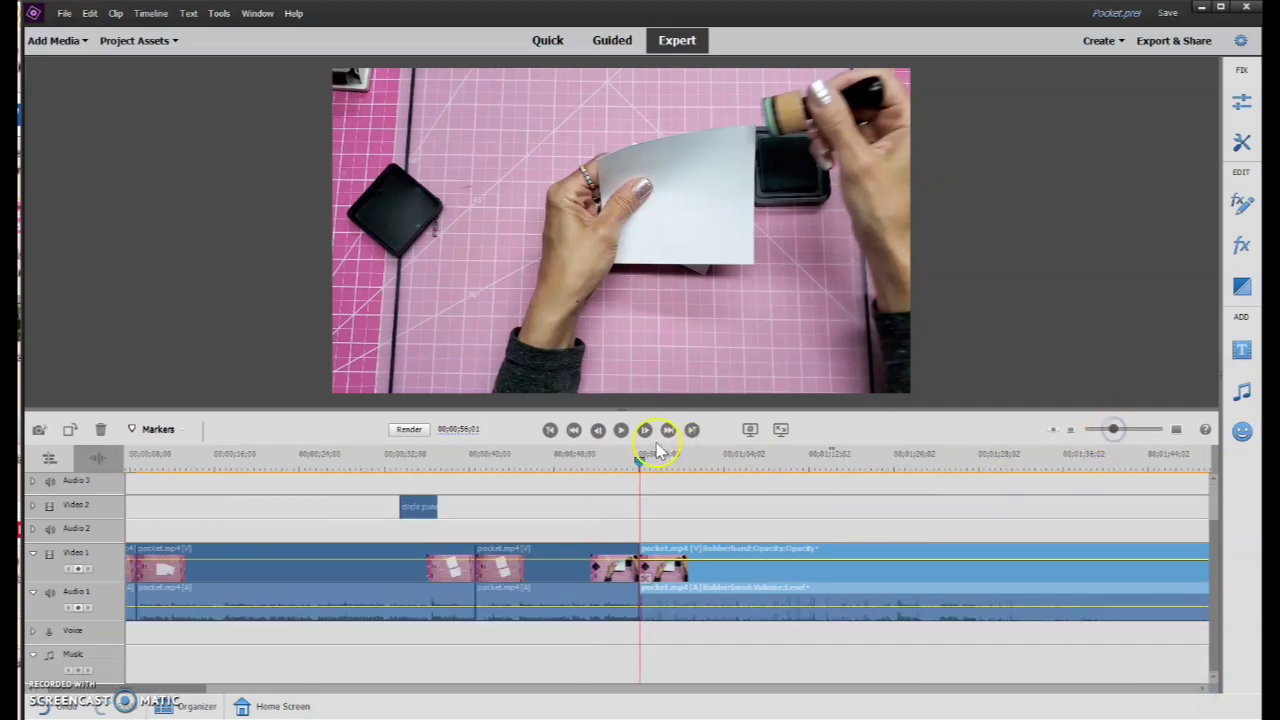
{"action": "left_click_drag", "start_coordinate": [640, 460], "coordinate": [891, 478]}
{"action": "left_click", "coordinate": [597, 430]}
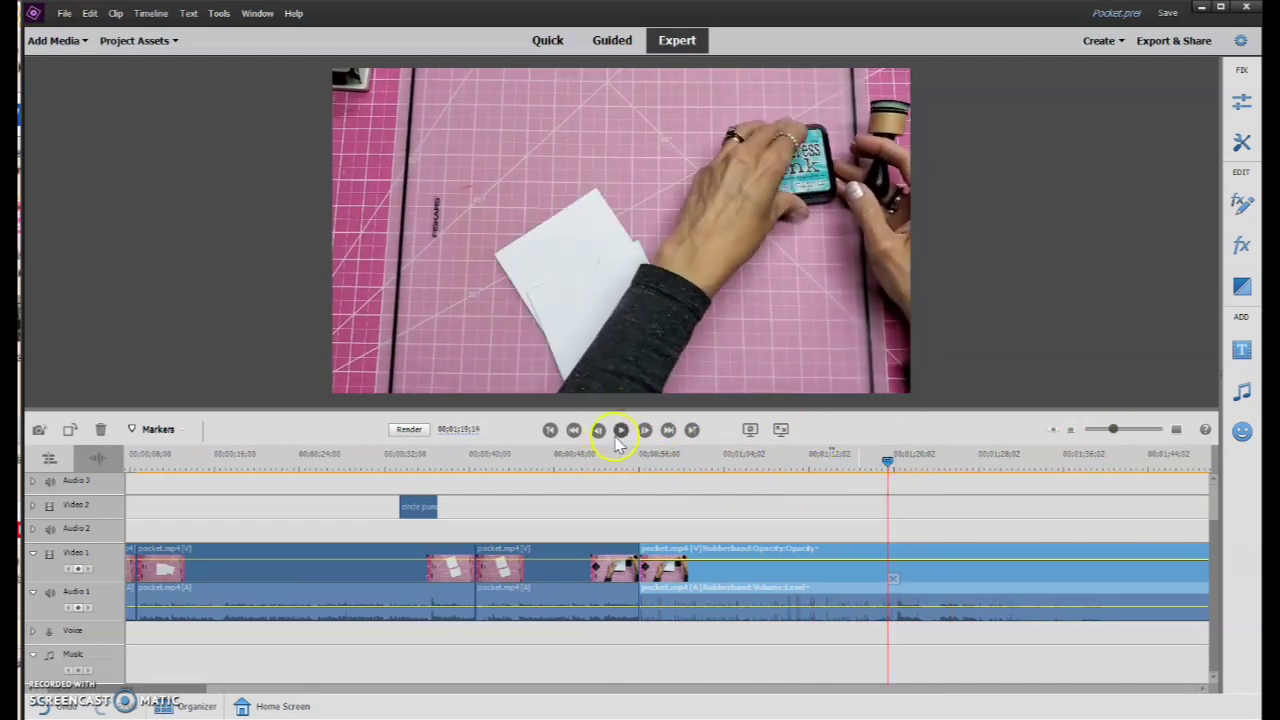
{"action": "left_click", "coordinate": [618, 438]}
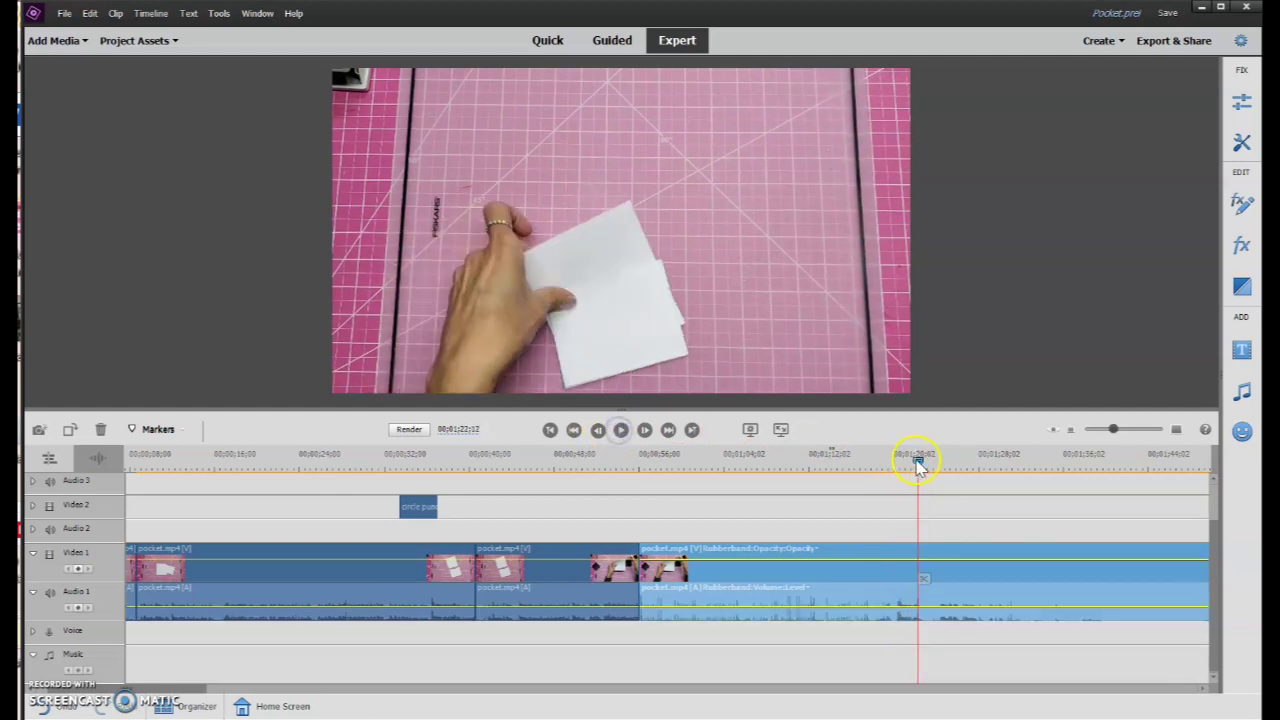
{"action": "left_click_drag", "start_coordinate": [918, 464], "coordinate": [891, 460]}
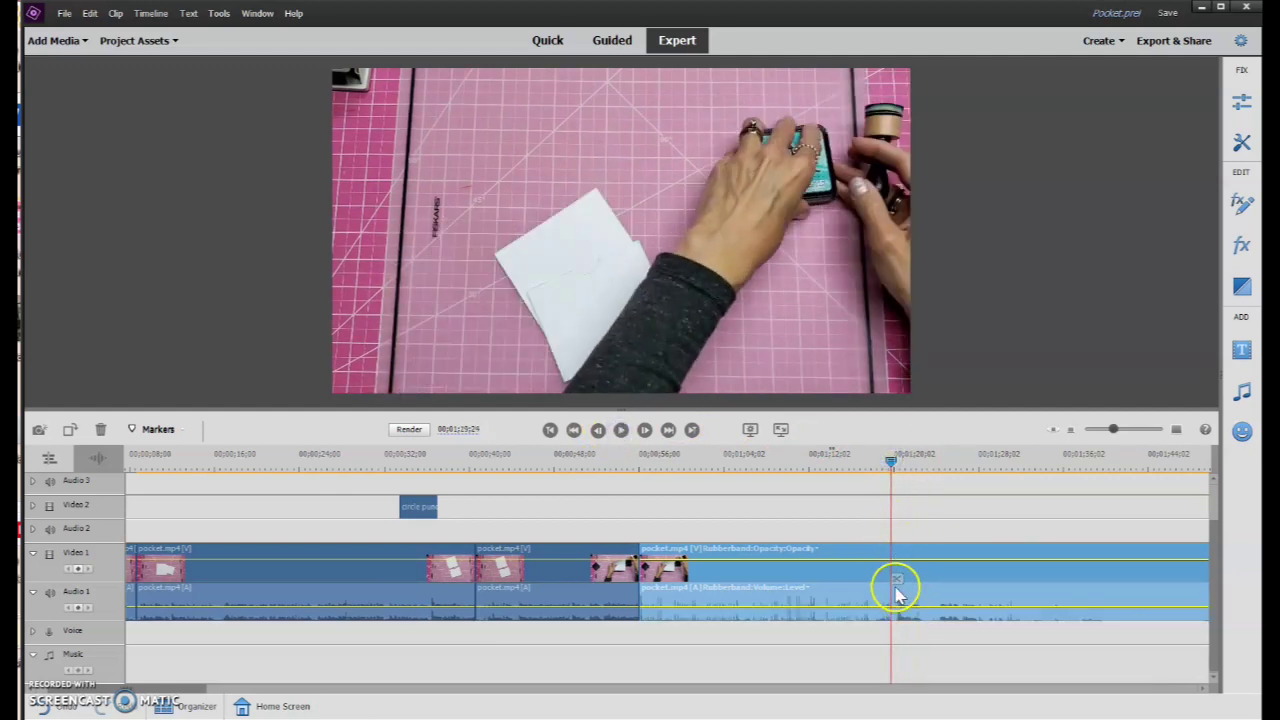
{"action": "left_click", "coordinate": [894, 580]}
{"action": "left_click", "coordinate": [796, 585]}
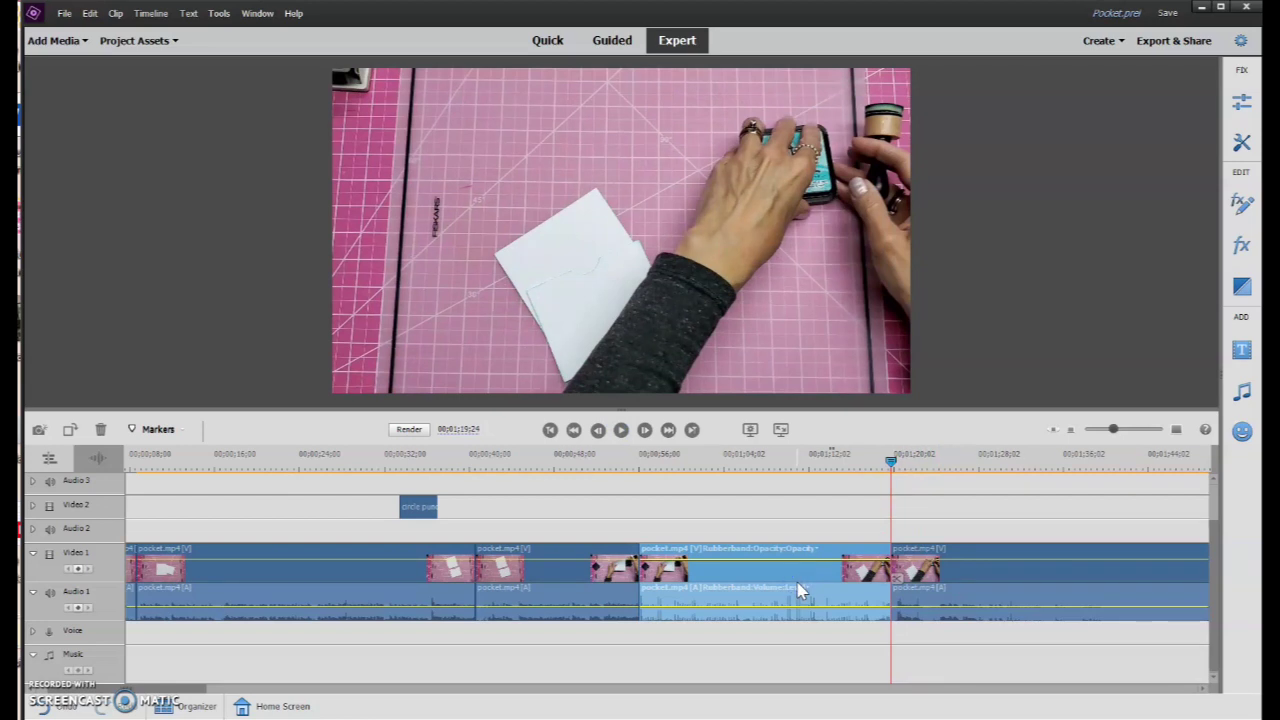
Step: Select the section between the two cuts and show the video tools list
{"action": "left_click", "coordinate": [800, 582]}
{"action": "left_click", "coordinate": [790, 565]}
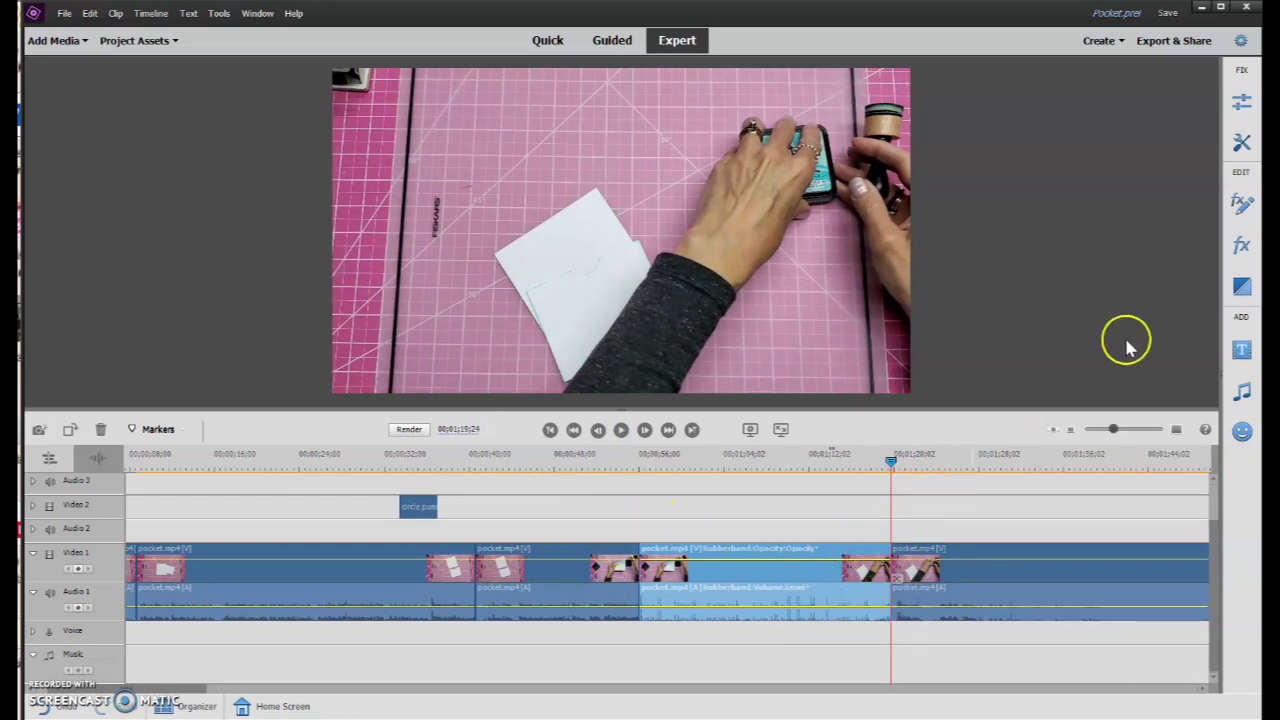
{"action": "left_click", "coordinate": [1241, 146]}
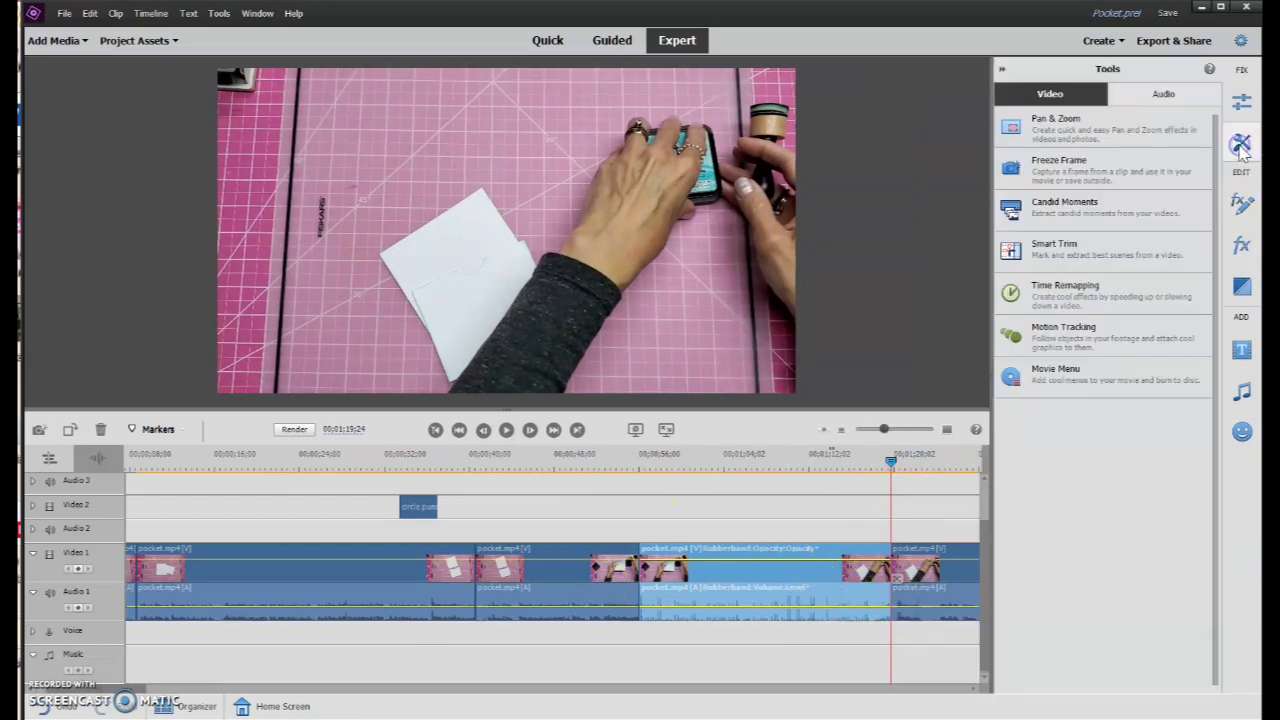
Step: Time-remap the section with a TimeZone sped up to 7.9 seconds, removing its audio
{"action": "left_click", "coordinate": [1085, 297]}
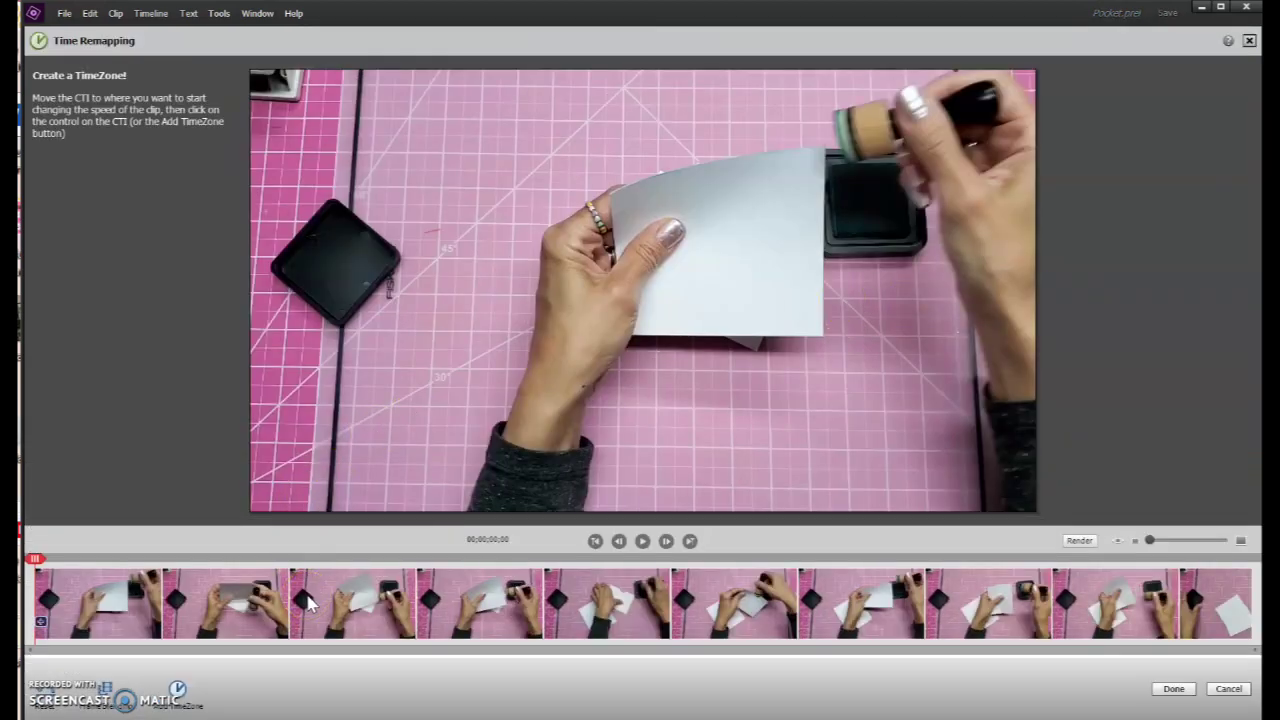
{"action": "left_click", "coordinate": [177, 688]}
{"action": "left_click_drag", "start_coordinate": [110, 617], "coordinate": [1250, 600]}
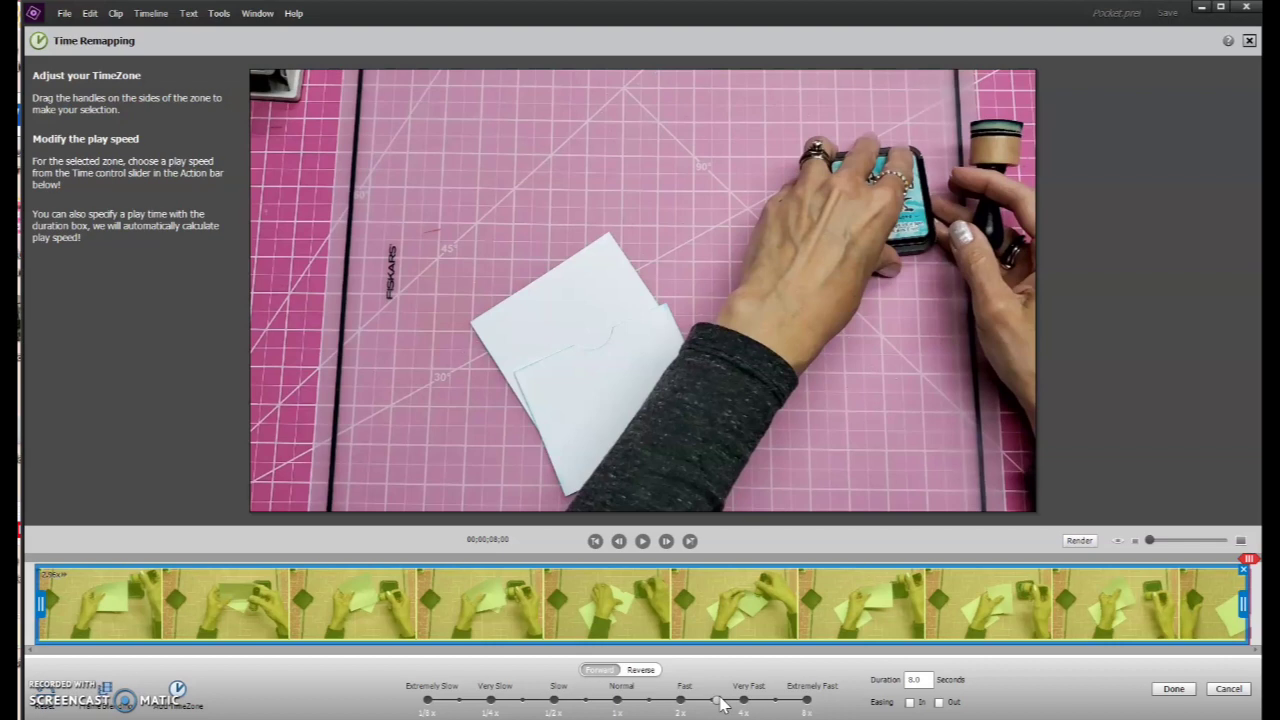
{"action": "left_click", "coordinate": [808, 700]}
{"action": "left_click_drag", "start_coordinate": [905, 680], "coordinate": [885, 560]}
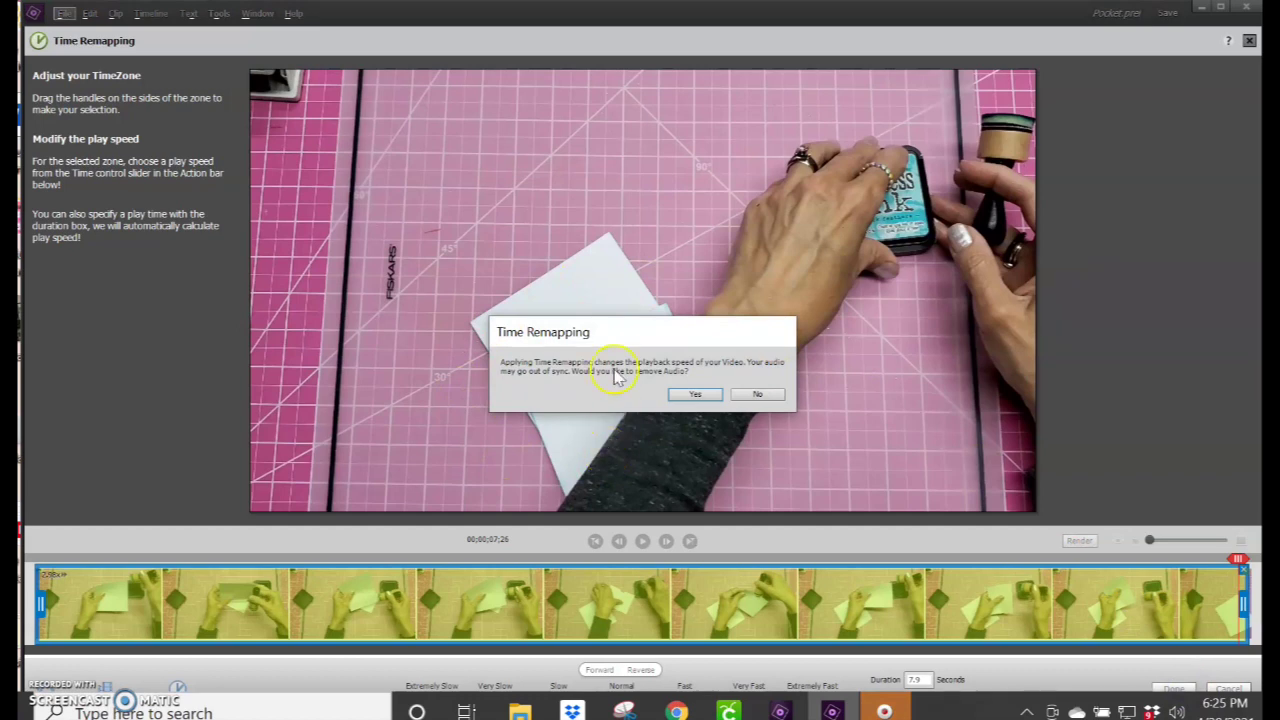
{"action": "left_click", "coordinate": [693, 395]}
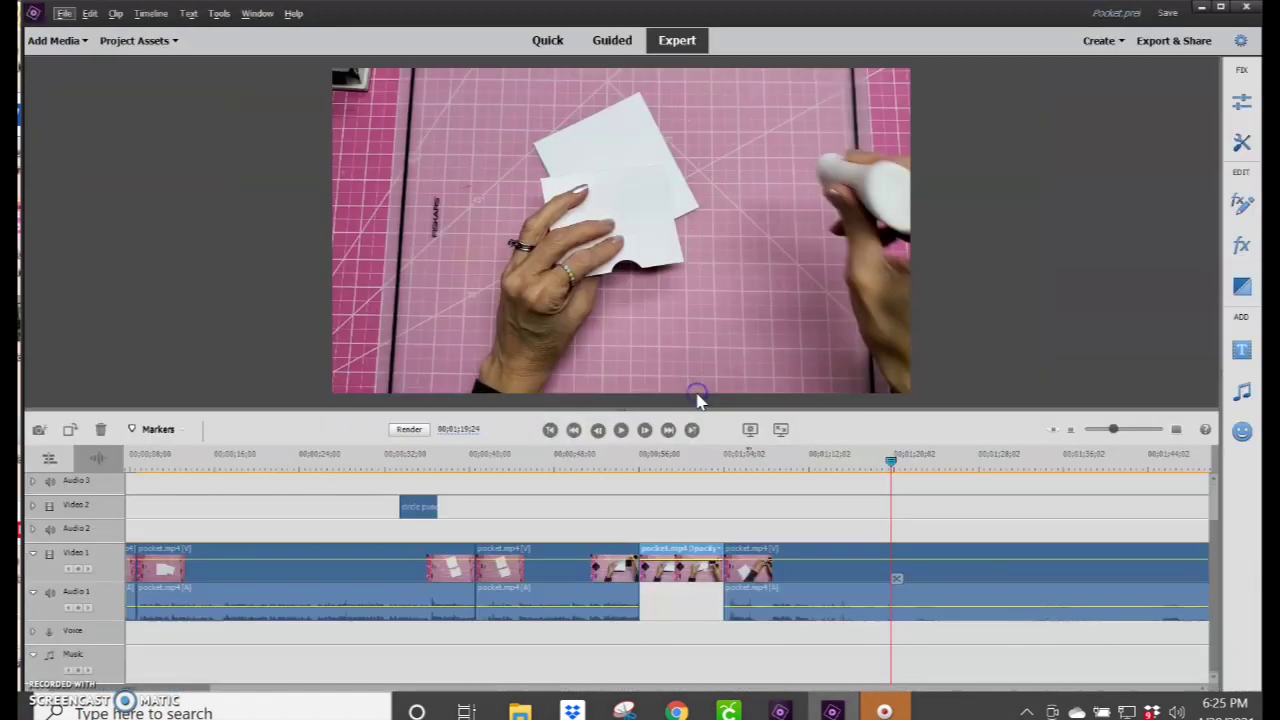
{"action": "left_click_drag", "start_coordinate": [891, 462], "coordinate": [595, 478]}
{"action": "left_click", "coordinate": [621, 430]}
{"action": "left_click", "coordinate": [621, 430]}
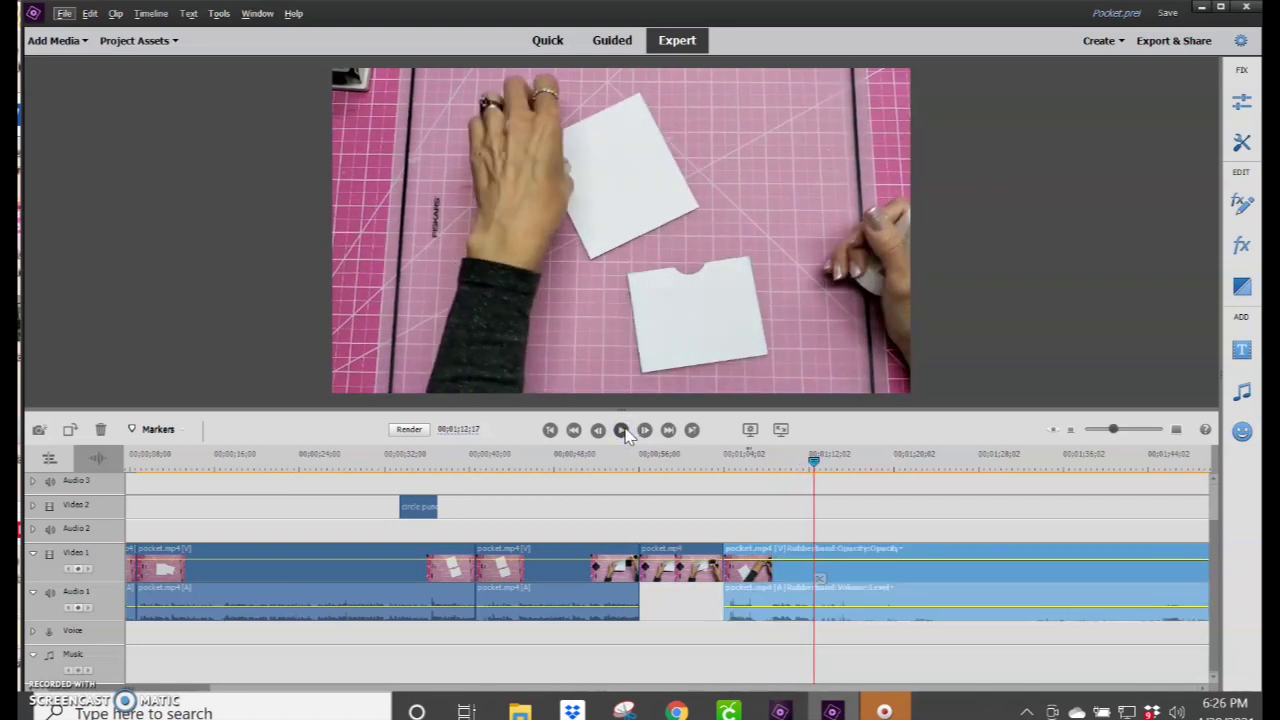
{"action": "left_click", "coordinate": [634, 355]}
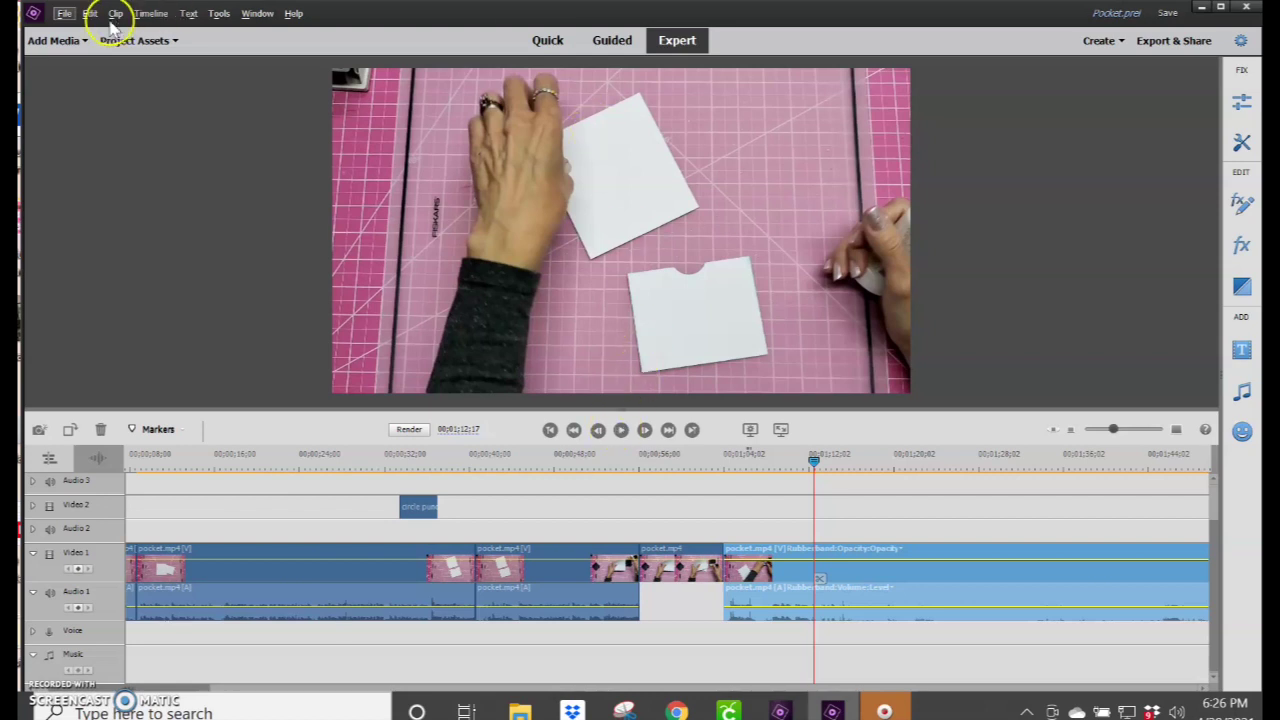
Step: Add a Default Text title on Video 2 at the playhead and clear its placeholder text
{"action": "left_click", "coordinate": [190, 14]}
{"action": "mouse_move", "coordinate": [214, 34]}
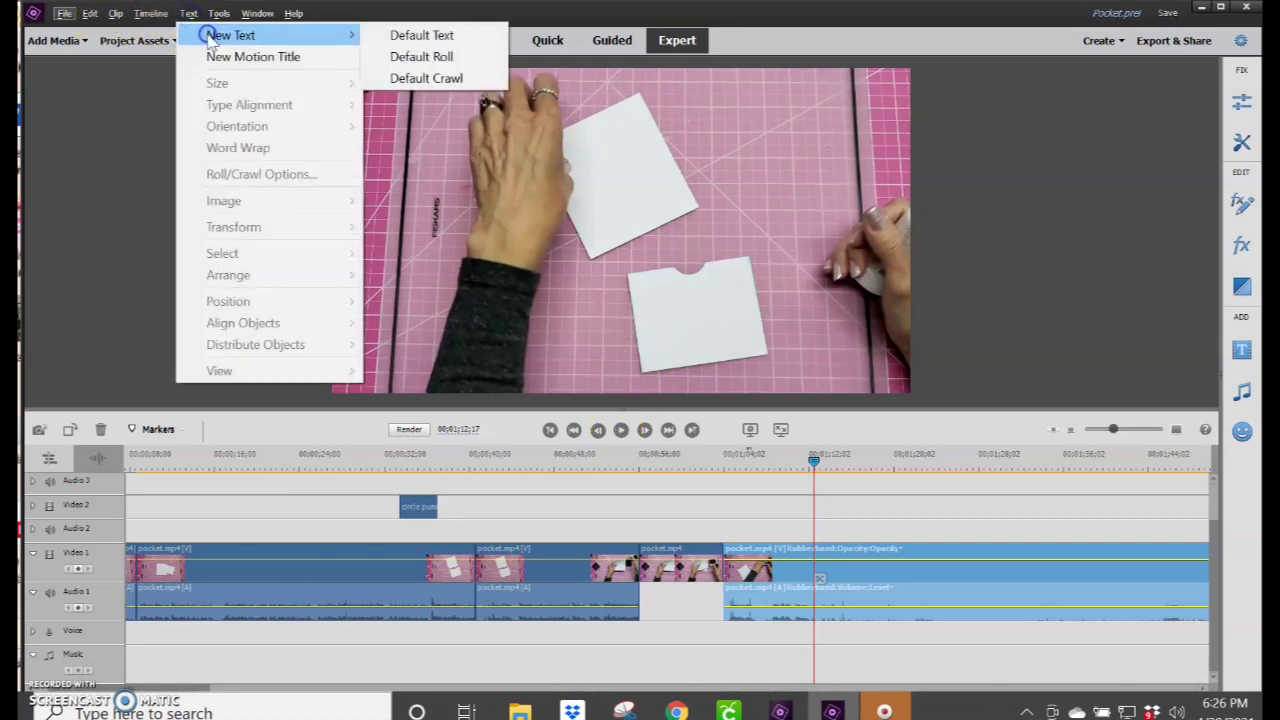
{"action": "left_click", "coordinate": [415, 36]}
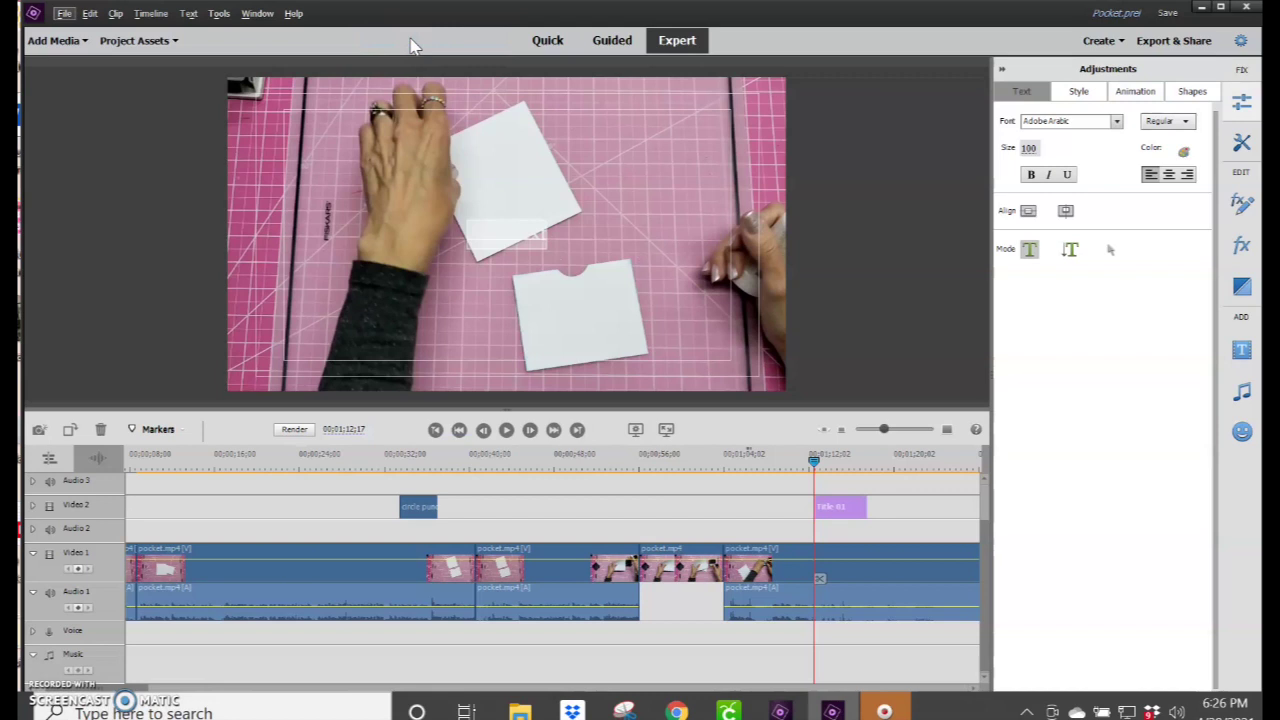
{"action": "key", "text": "BackSpace"}
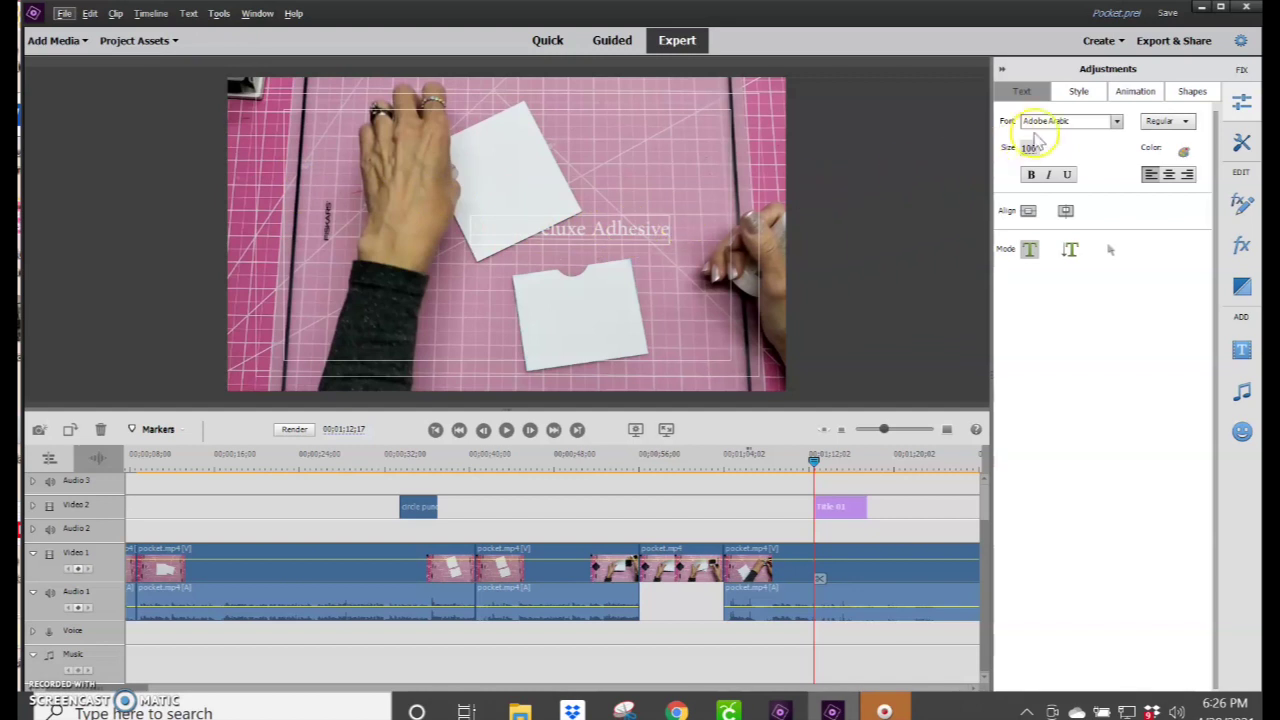
Step: Apply the Nueva White 85 text style and insert the missing 'v' to spell Nuvo
{"action": "left_click", "coordinate": [1076, 100]}
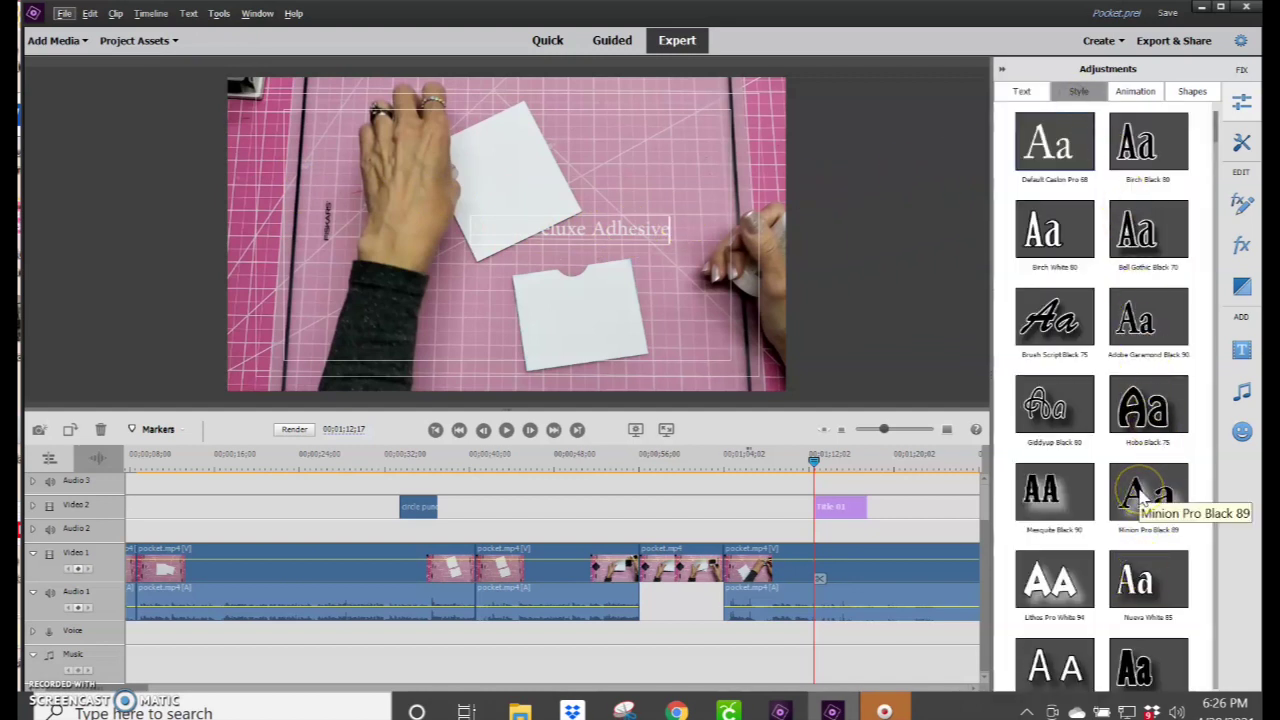
{"action": "left_click", "coordinate": [1148, 590]}
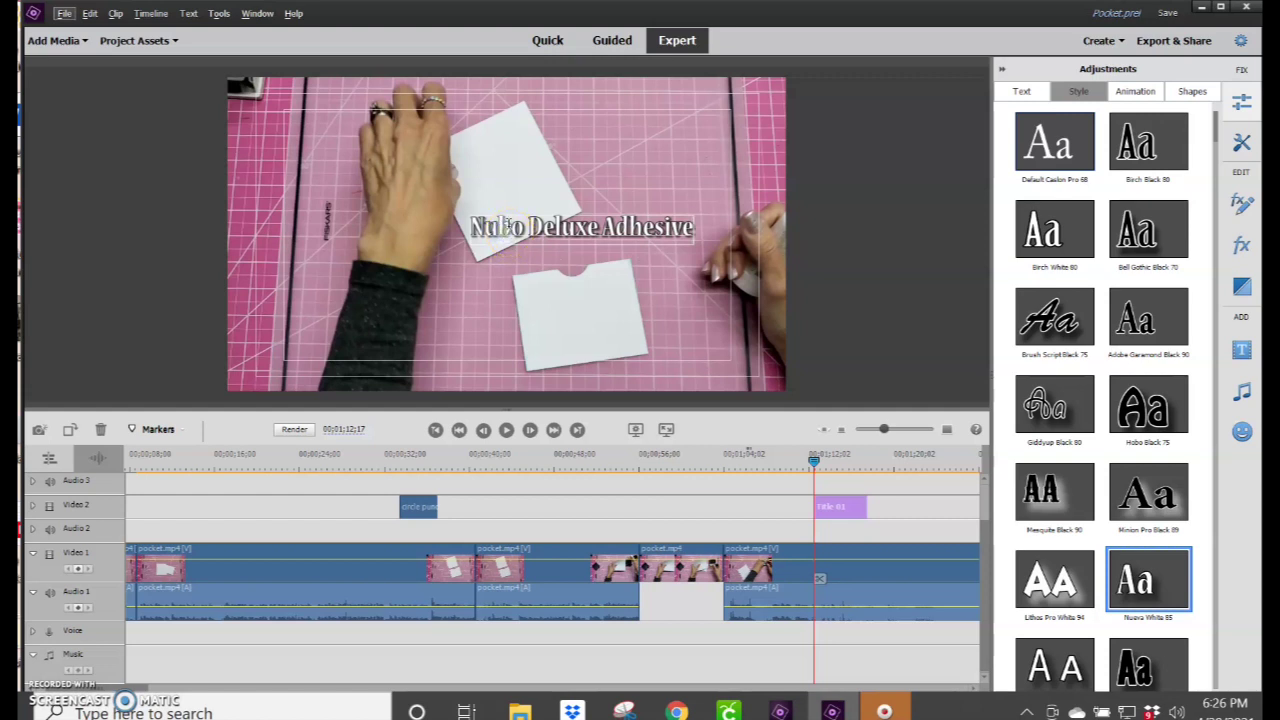
{"action": "type", "text": "v"}
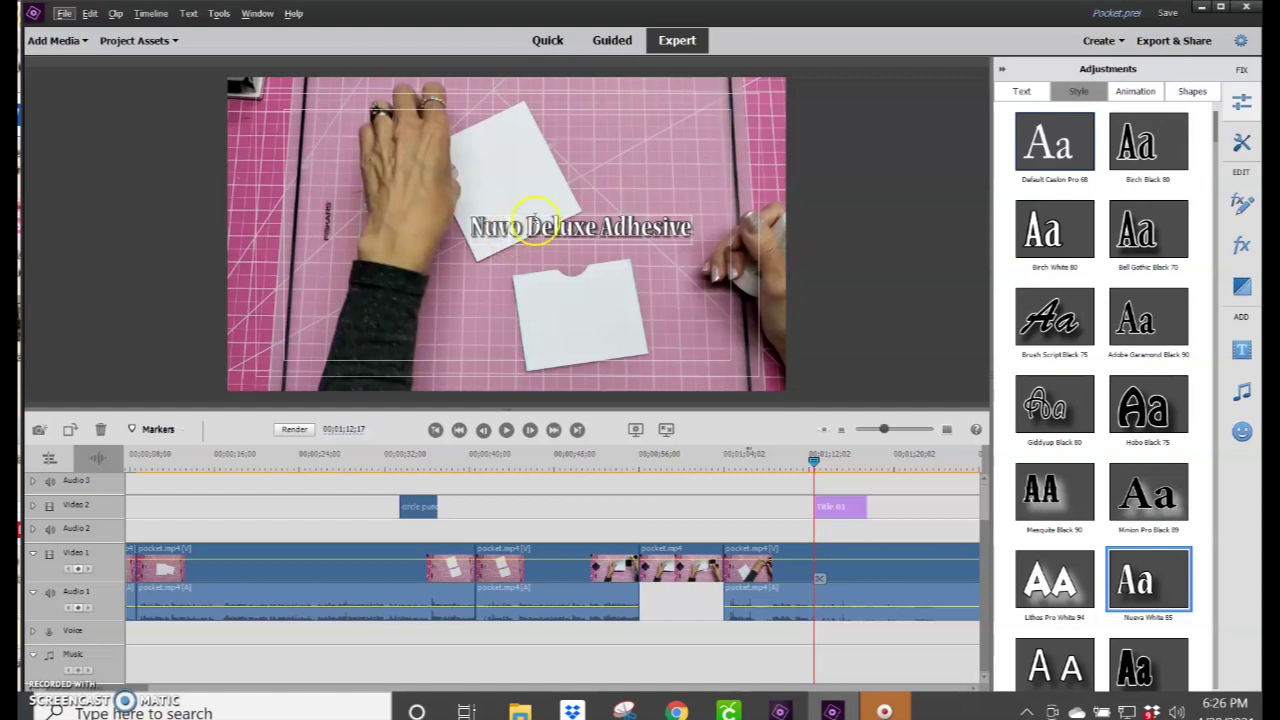
Step: Make the title text bold at size 159 and centre it horizontally in the frame
{"action": "left_click", "coordinate": [1022, 91]}
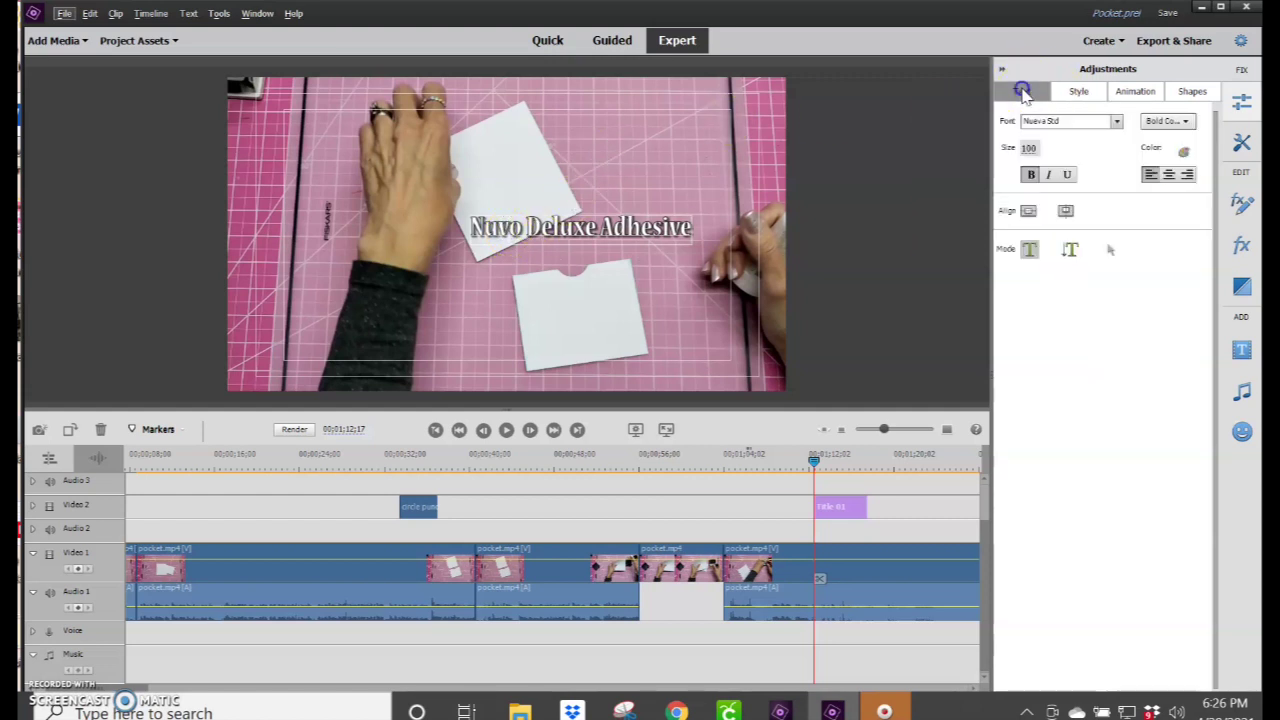
{"action": "left_click", "coordinate": [1031, 148]}
{"action": "left_click", "coordinate": [1033, 148]}
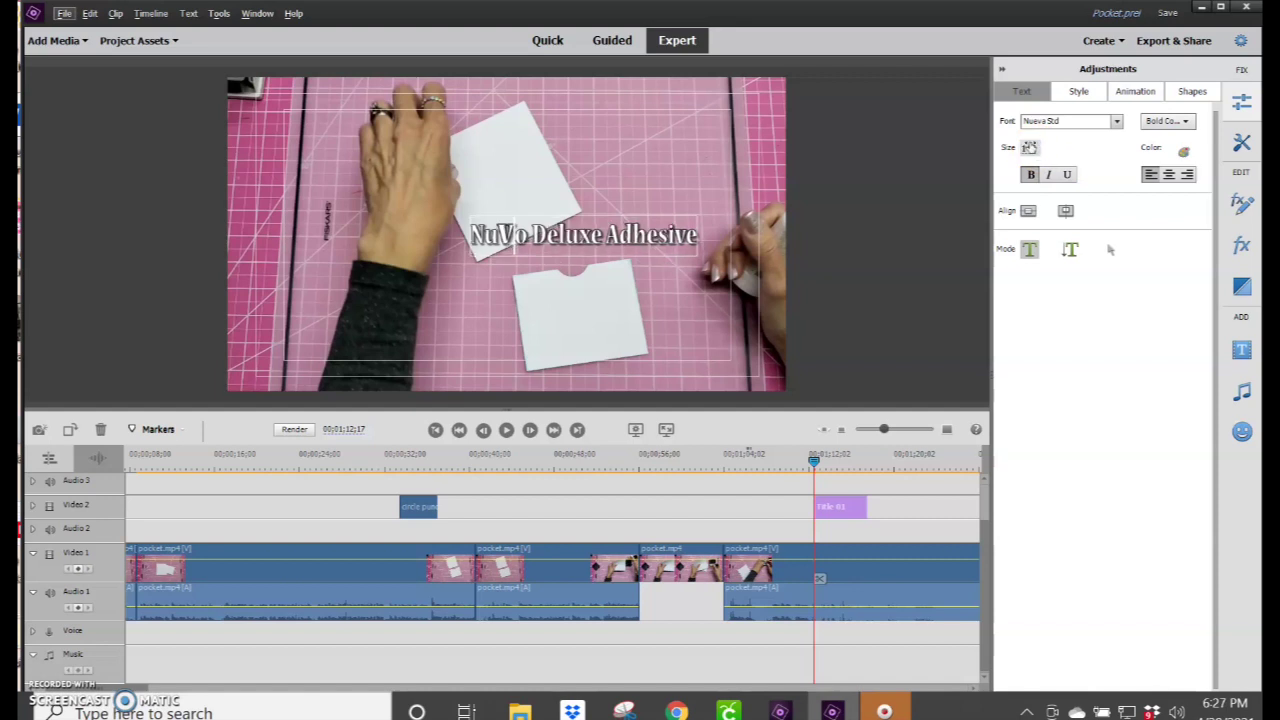
{"action": "left_click_drag", "start_coordinate": [1031, 148], "coordinate": [1088, 163]}
{"action": "left_click_drag", "start_coordinate": [1031, 148], "coordinate": [517, 237]}
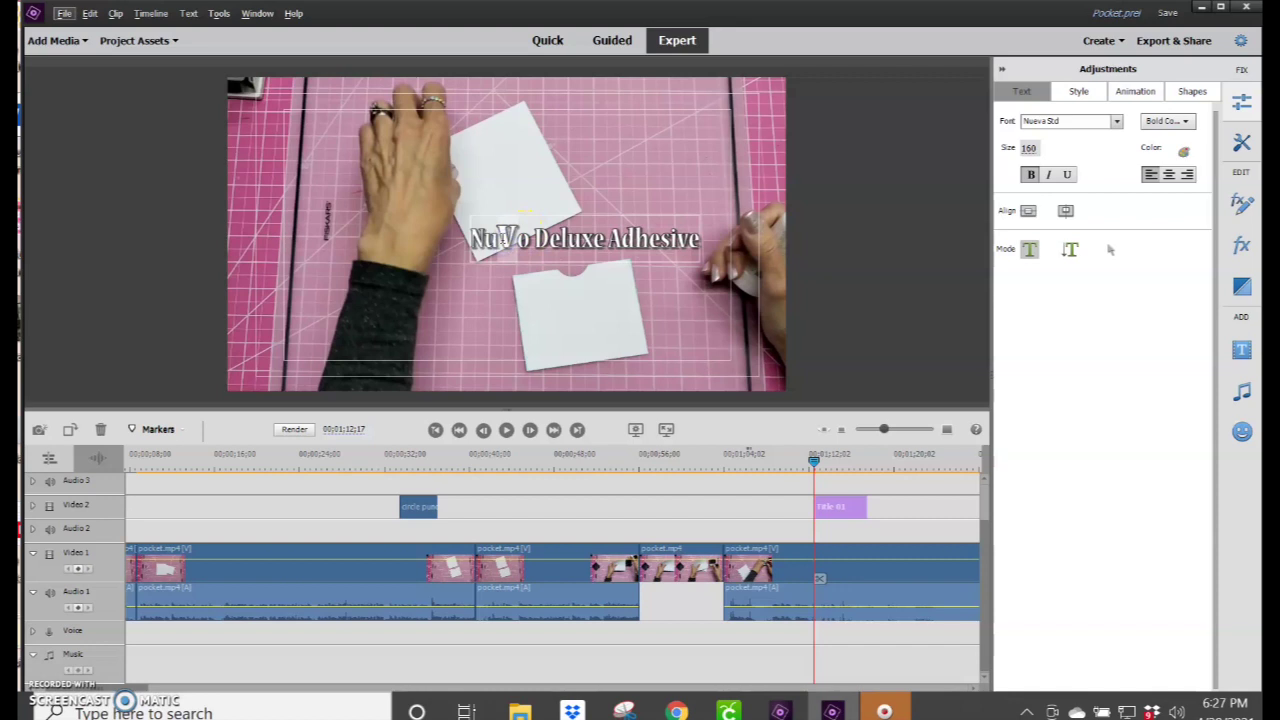
{"action": "mouse_move", "coordinate": [501, 240]}
{"action": "left_mouse_down"}
{"action": "mouse_move", "coordinate": [423, 251]}
{"action": "mouse_move", "coordinate": [491, 229]}
{"action": "mouse_move", "coordinate": [665, 225]}
{"action": "mouse_move", "coordinate": [693, 248]}
{"action": "mouse_move", "coordinate": [484, 253]}
{"action": "left_mouse_up"}
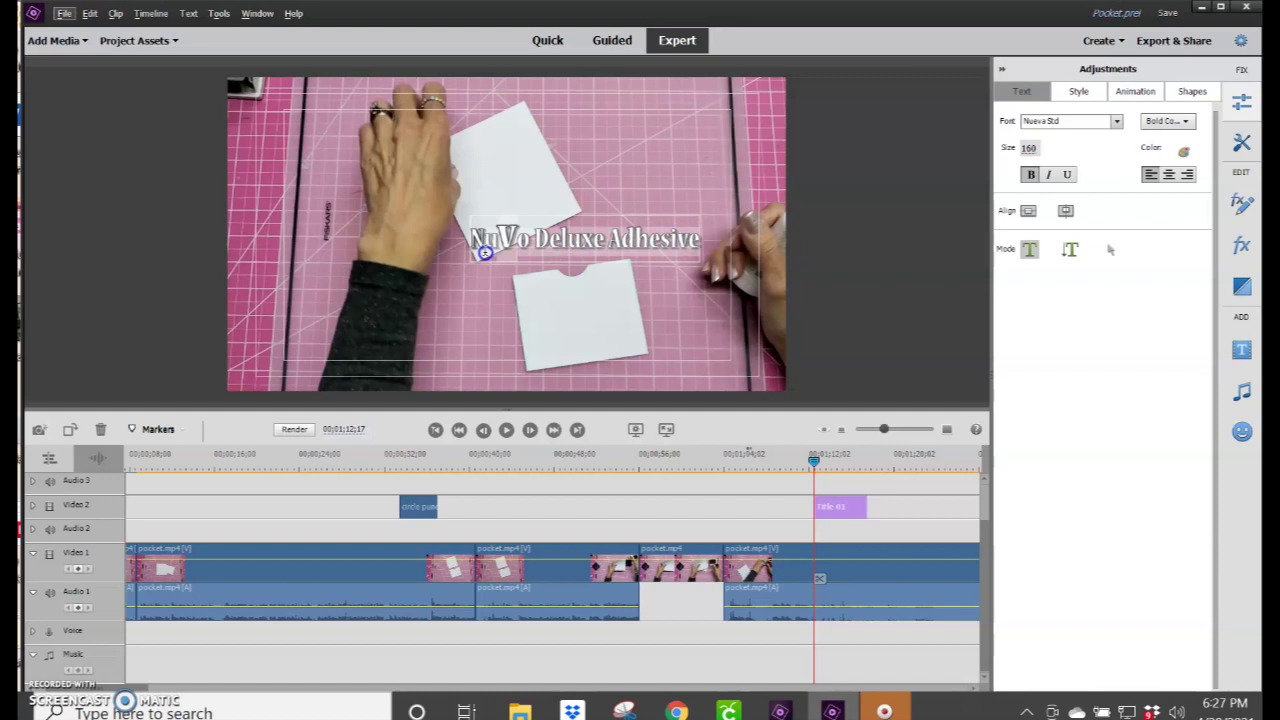
{"action": "left_click", "coordinate": [1030, 147]}
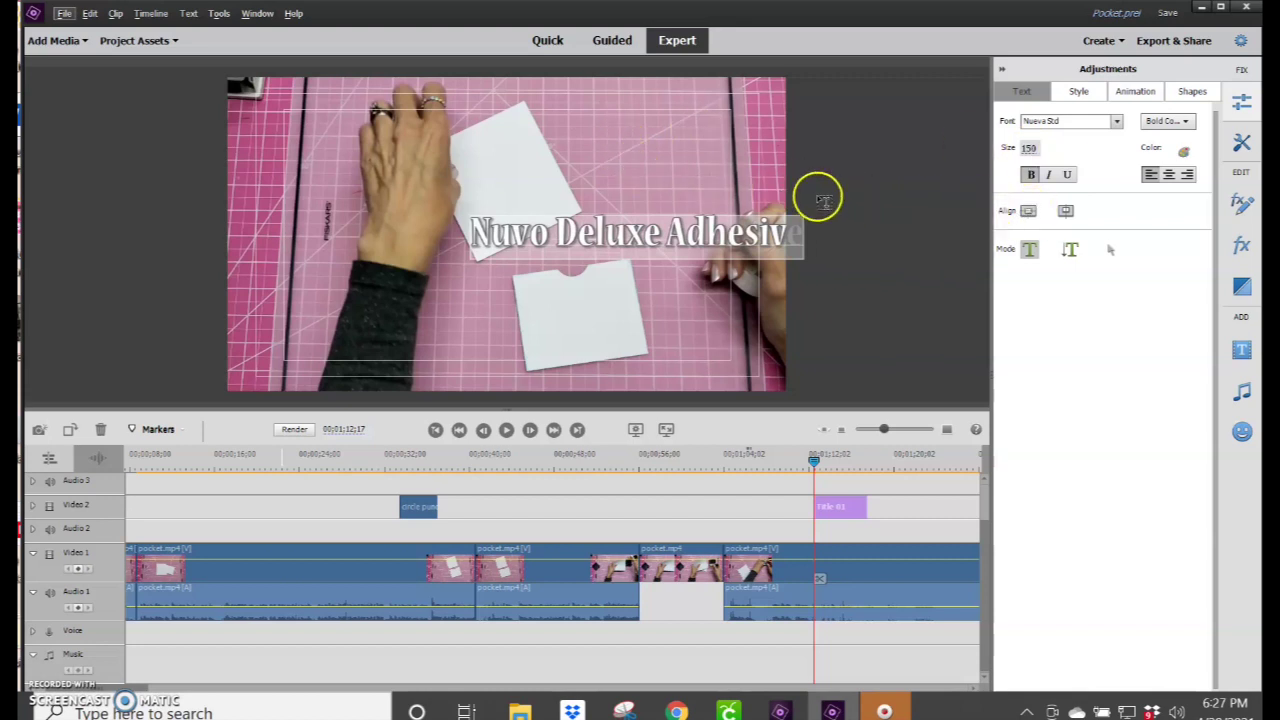
{"action": "left_click", "coordinate": [1030, 212]}
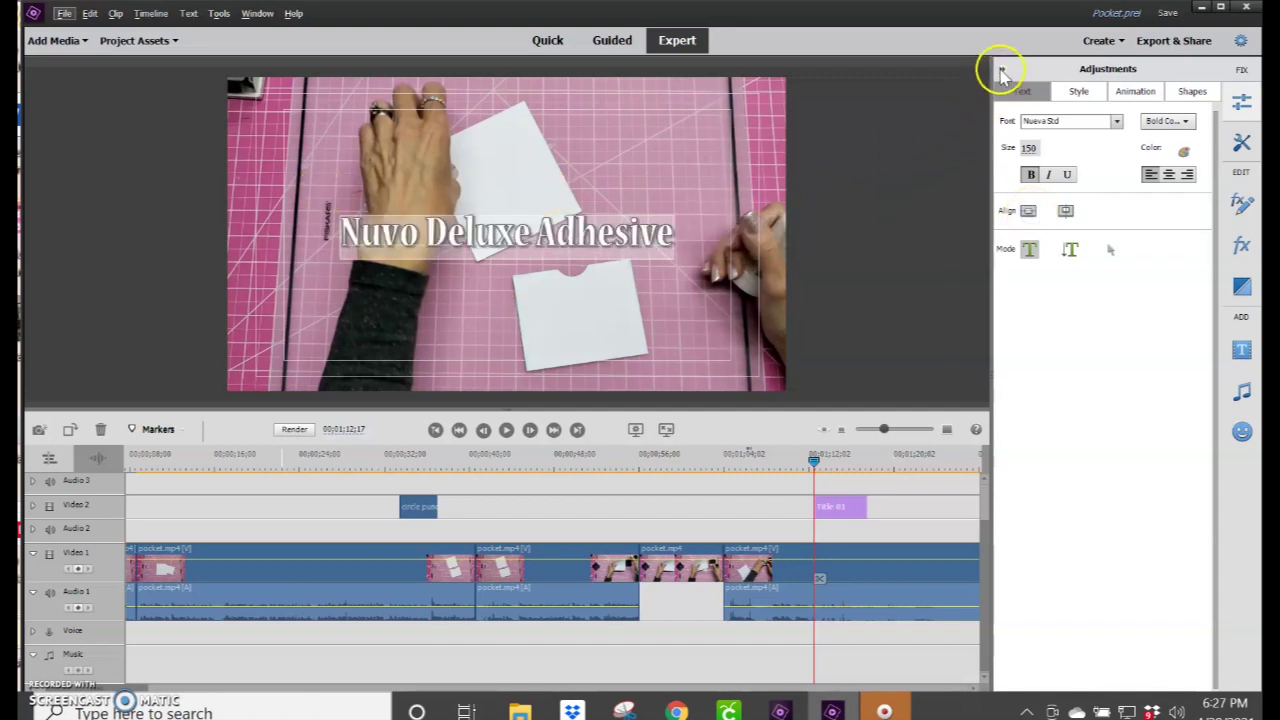
Step: Move the title up to the top of the frame and extend the Title 01 clip's end
{"action": "left_click", "coordinate": [1001, 70]}
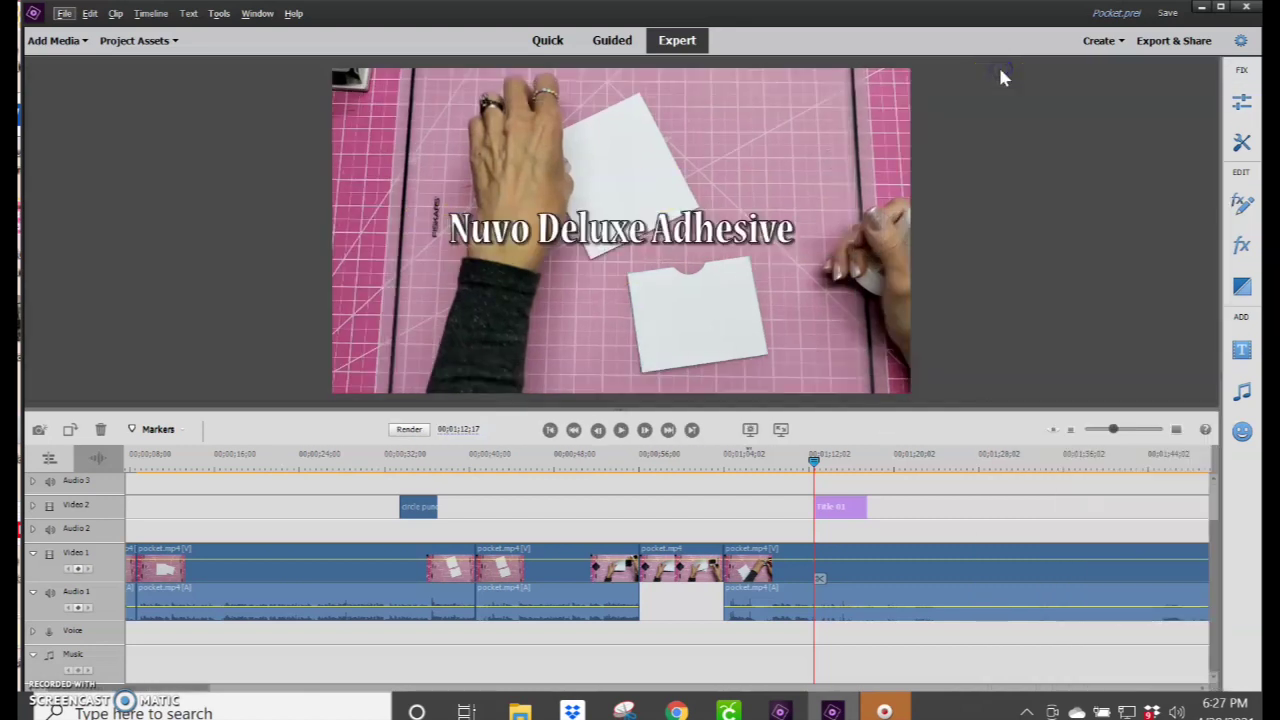
{"action": "left_click", "coordinate": [757, 232]}
{"action": "left_click_drag", "start_coordinate": [748, 235], "coordinate": [830, 115]}
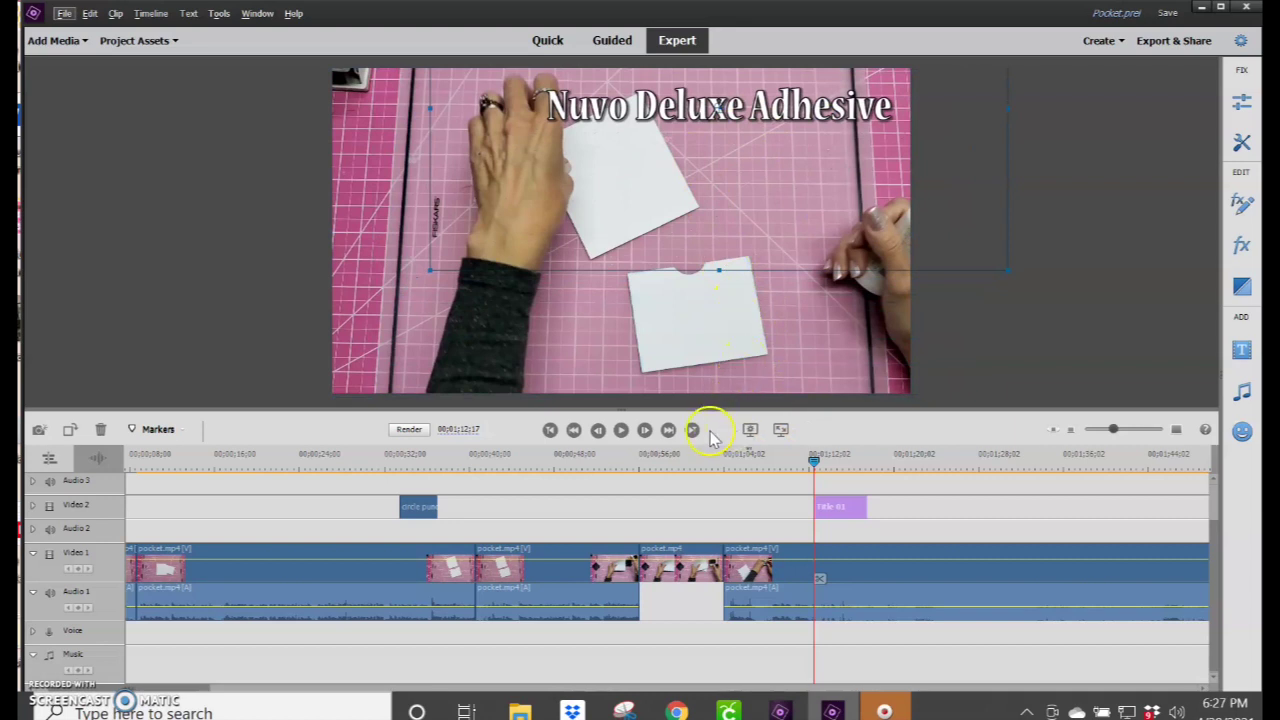
{"action": "mouse_move", "coordinate": [865, 503]}
{"action": "left_mouse_down"}
{"action": "mouse_move", "coordinate": [942, 497]}
{"action": "mouse_move", "coordinate": [875, 512]}
{"action": "left_mouse_up"}
Step: Split the Video 1 pocket clip at the title's start and select the split-off section
{"action": "left_click", "coordinate": [1205, 688]}
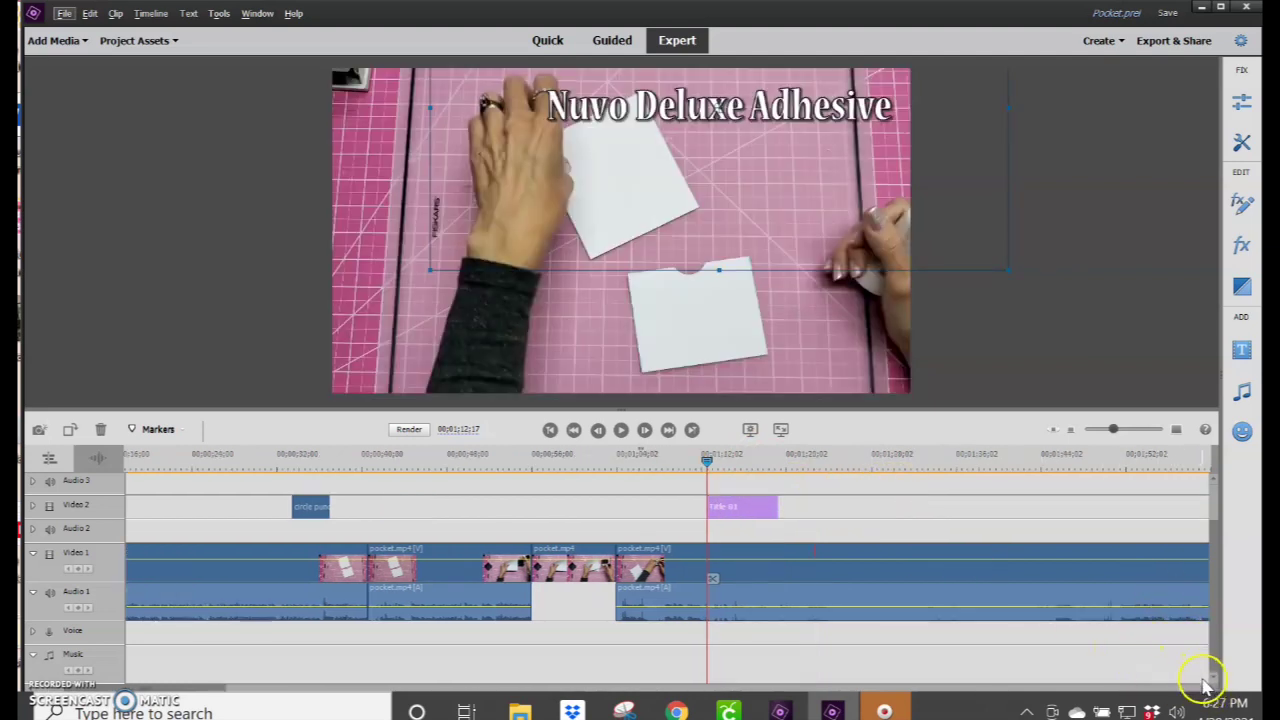
{"action": "left_click", "coordinate": [1206, 688]}
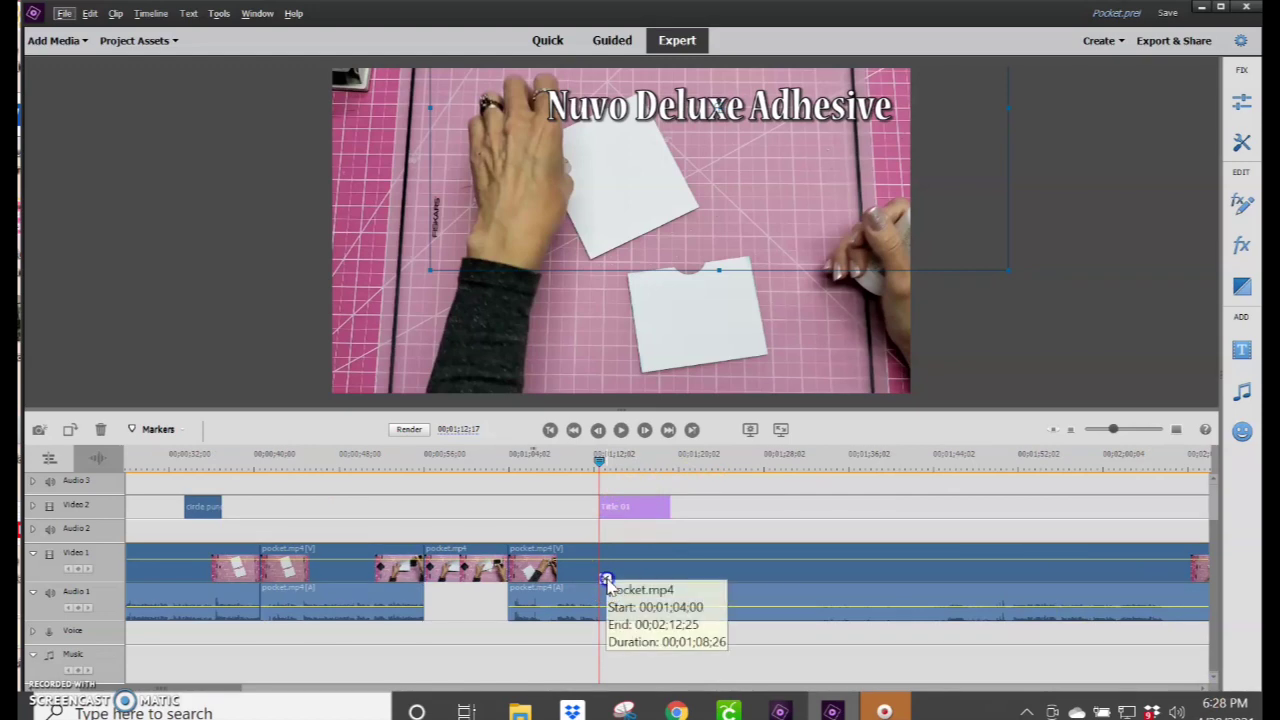
{"action": "mouse_move", "coordinate": [600, 458]}
{"action": "left_mouse_down"}
{"action": "mouse_move", "coordinate": [697, 457]}
{"action": "mouse_move", "coordinate": [599, 458]}
{"action": "left_mouse_up"}
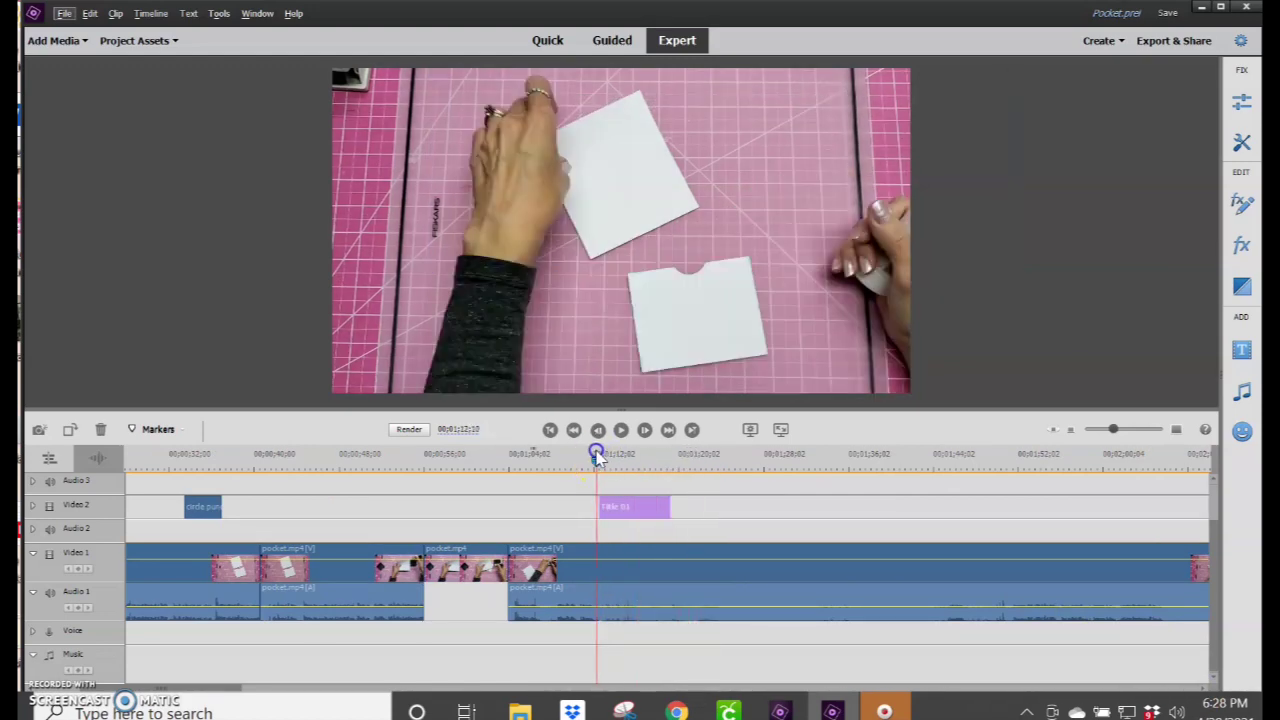
{"action": "left_click_drag", "start_coordinate": [600, 458], "coordinate": [1011, 508]}
{"action": "left_click", "coordinate": [606, 586]}
{"action": "left_click", "coordinate": [1018, 583]}
{"action": "left_click", "coordinate": [892, 590]}
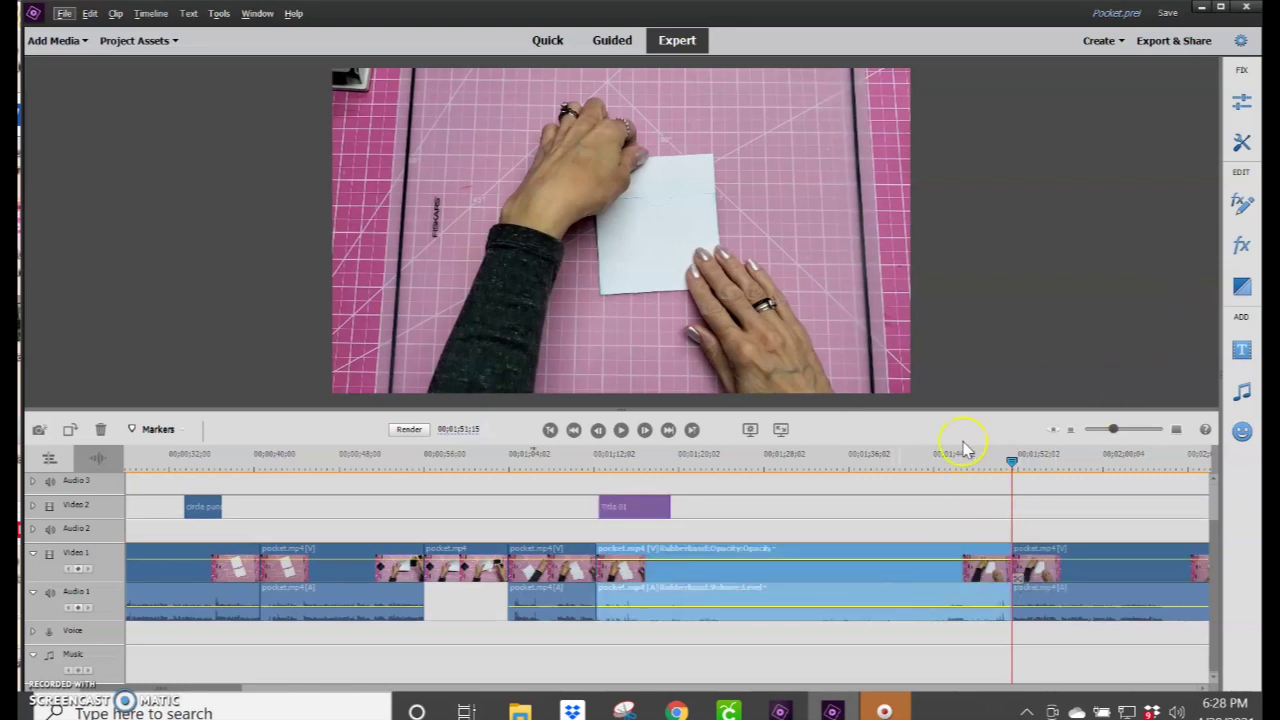
Step: Time-remap the whole isolated pocket.mp4 section to a fast speed so it runs 19.4 seconds
{"action": "left_click", "coordinate": [1242, 145]}
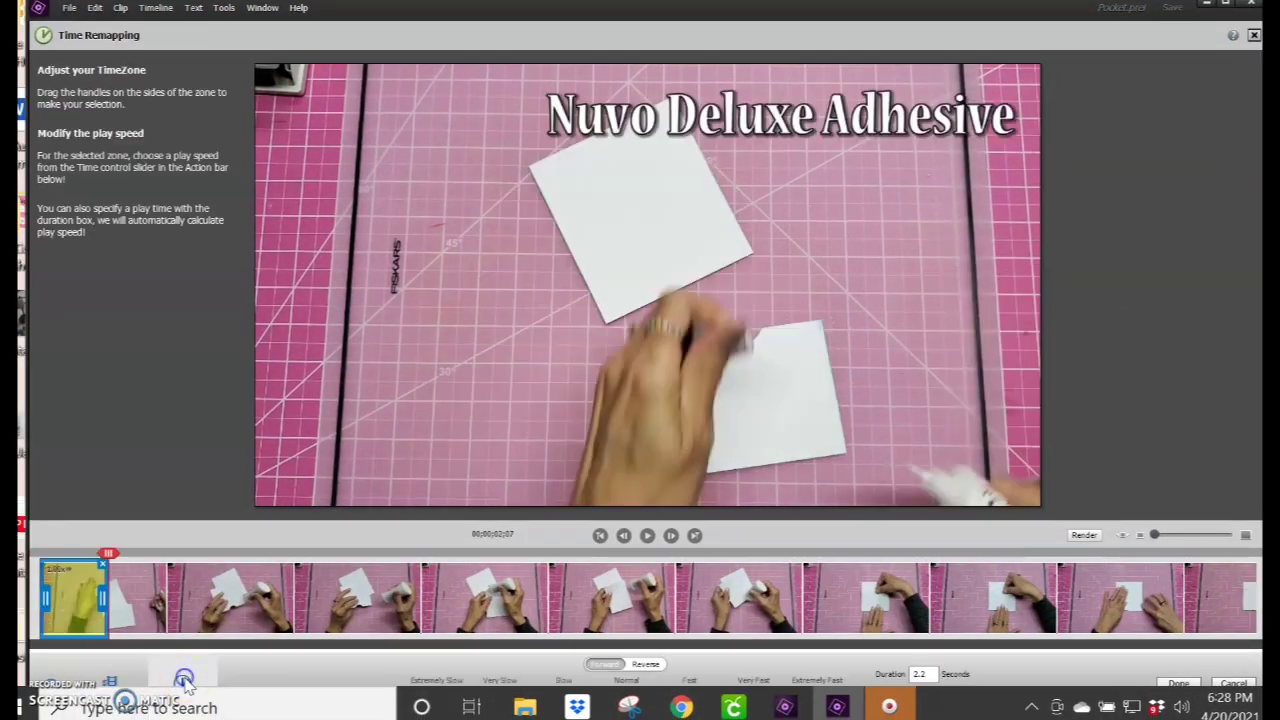
{"action": "left_click_drag", "start_coordinate": [104, 598], "coordinate": [1248, 596]}
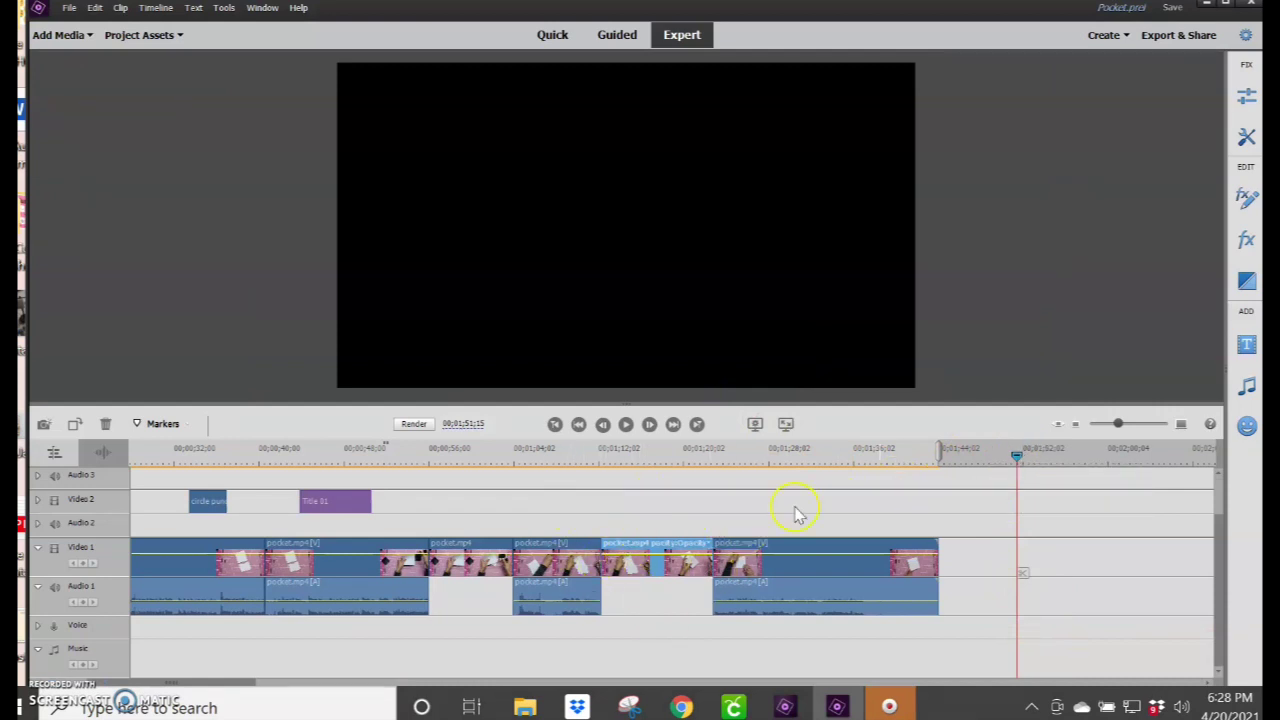
Step: Replay the sped-up section and pause at 00;01;37;19, where the video should end
{"action": "left_click_drag", "start_coordinate": [1000, 460], "coordinate": [694, 468]}
{"action": "left_click", "coordinate": [625, 425]}
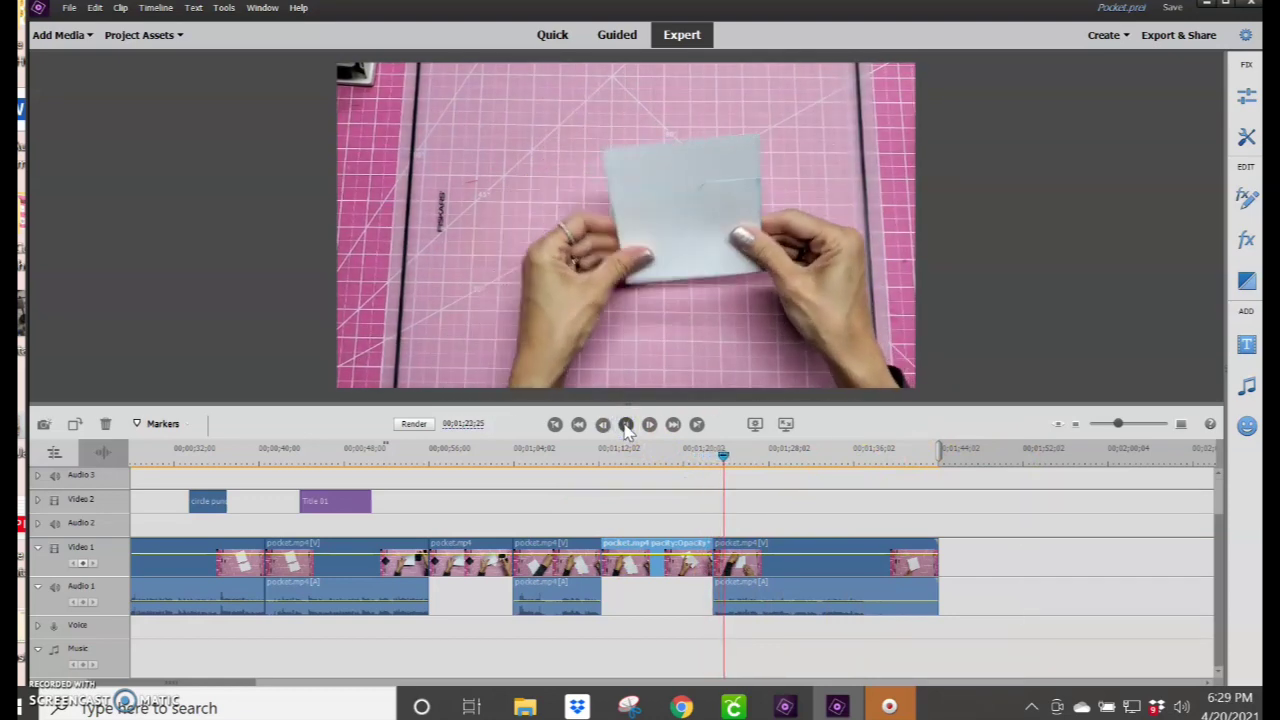
{"action": "left_click", "coordinate": [627, 425]}
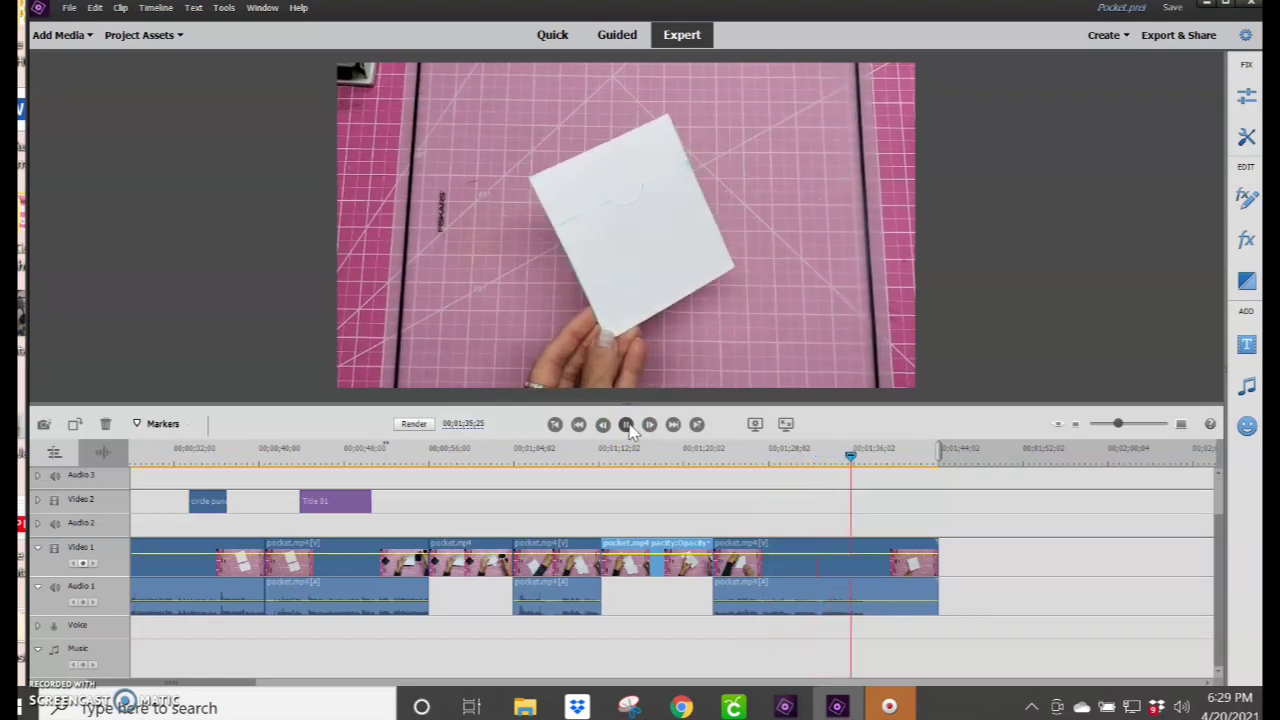
{"action": "left_click", "coordinate": [626, 425]}
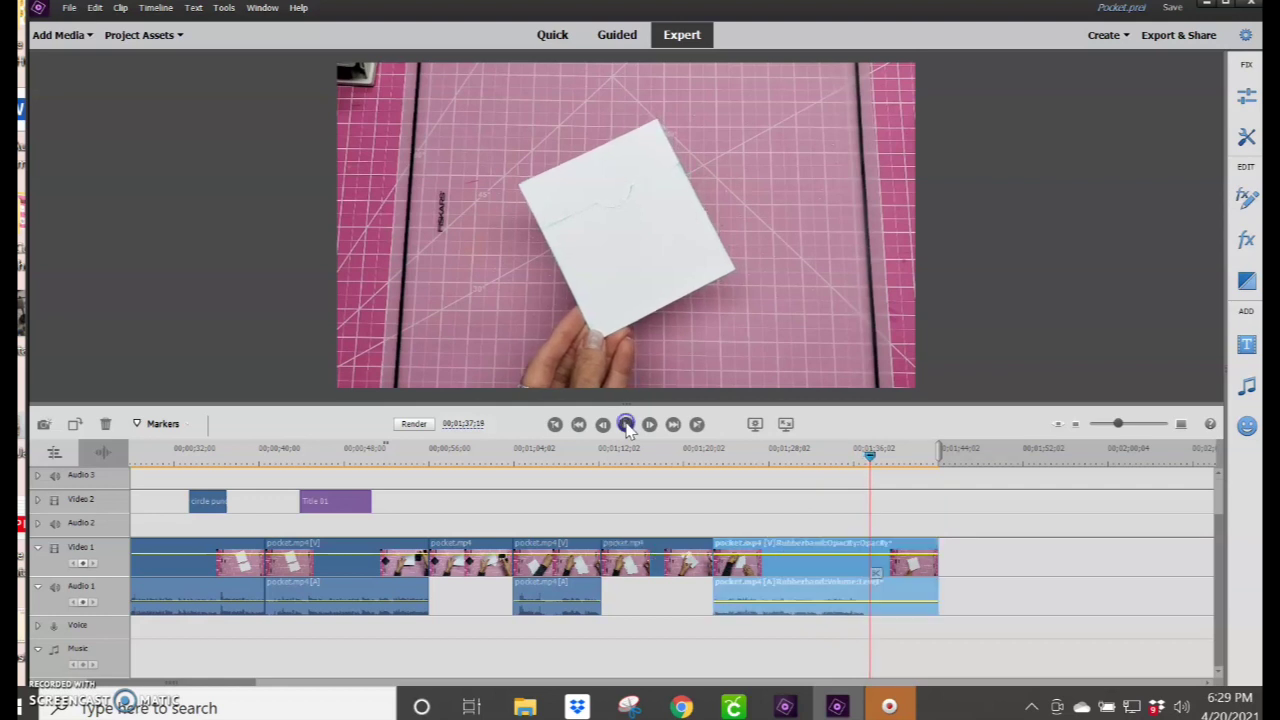
Step: Split pocket.mp4 at 01;37;19, then Delete and Close Gap on the trailing piece
{"action": "left_click", "coordinate": [870, 563]}
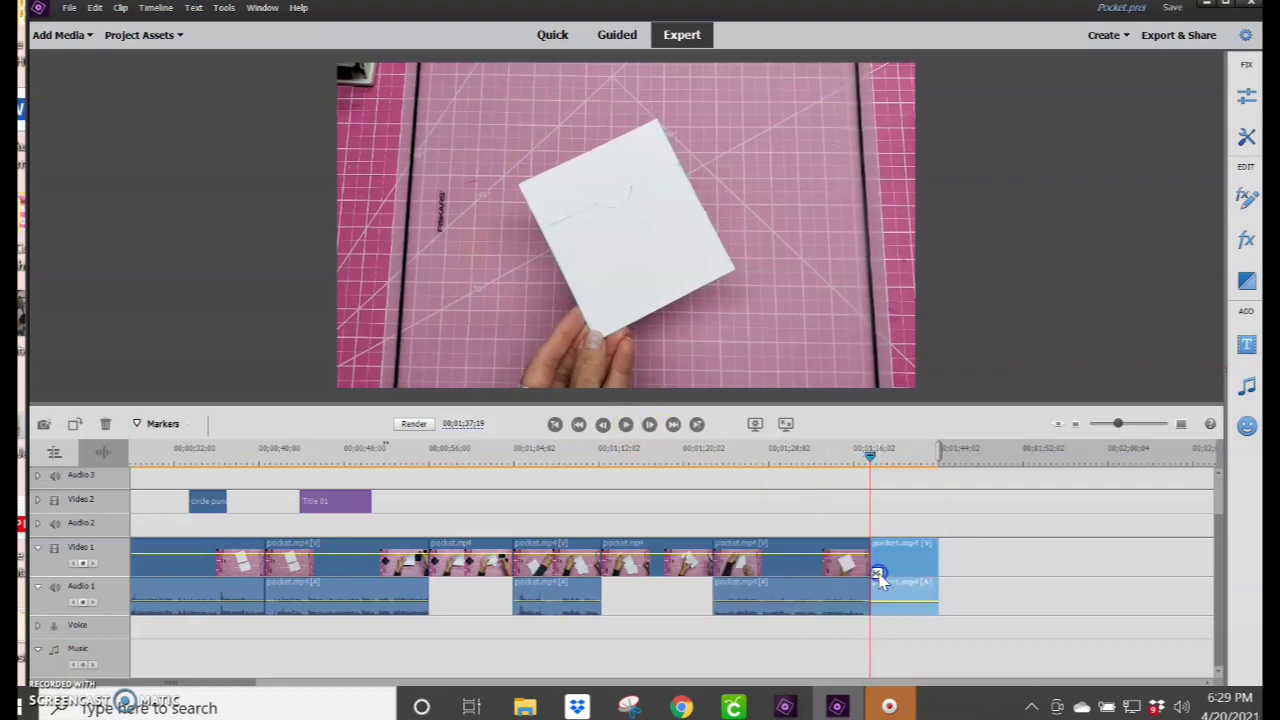
{"action": "right_click", "coordinate": [900, 585]}
{"action": "left_click", "coordinate": [1020, 197]}
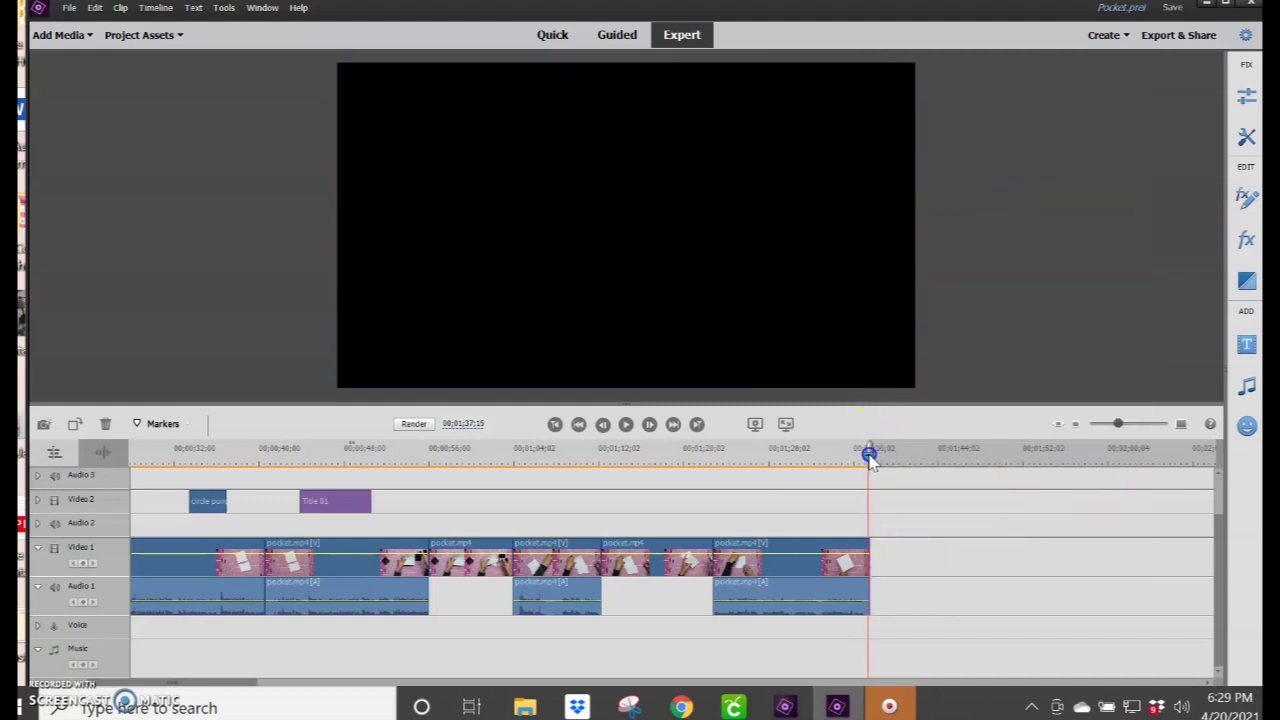
{"action": "left_click_drag", "start_coordinate": [868, 455], "coordinate": [850, 456]}
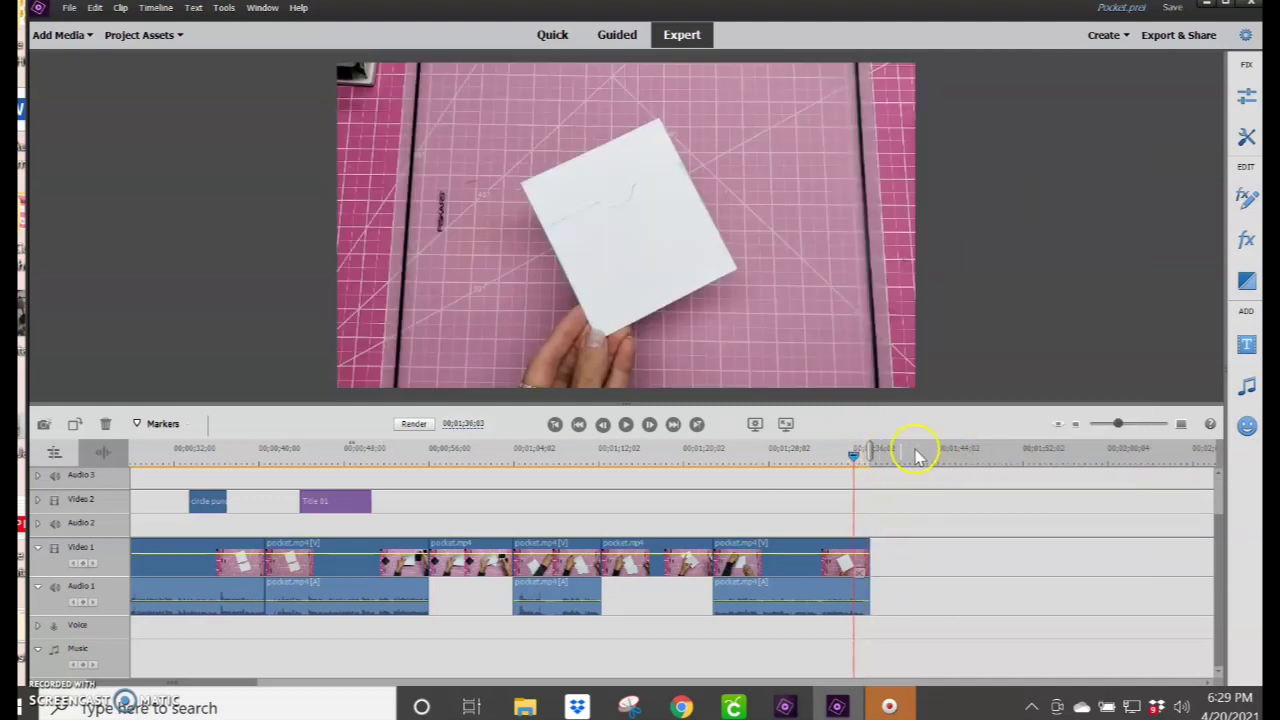
{"action": "left_click_drag", "start_coordinate": [853, 457], "coordinate": [866, 457]}
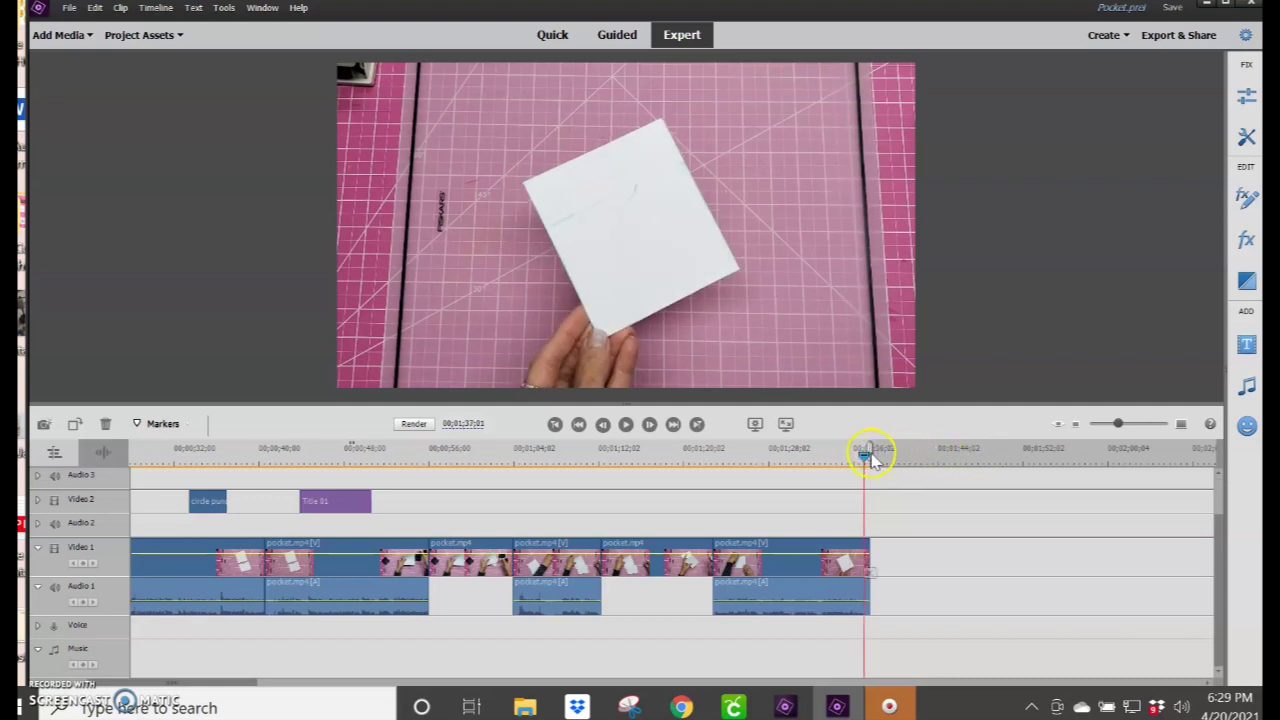
Step: Place thank you.png from Project Assets at the end of Video 1
{"action": "left_click_drag", "start_coordinate": [864, 455], "coordinate": [833, 457]}
{"action": "left_click", "coordinate": [150, 36]}
{"action": "left_click", "coordinate": [372, 112]}
{"action": "left_click_drag", "start_coordinate": [372, 112], "coordinate": [870, 577]}
Step: Apply a Swing In transition on the join before the thank-you card
{"action": "mouse_move", "coordinate": [833, 458]}
{"action": "left_mouse_down"}
{"action": "mouse_move", "coordinate": [794, 451]}
{"action": "mouse_move", "coordinate": [836, 462]}
{"action": "left_mouse_up"}
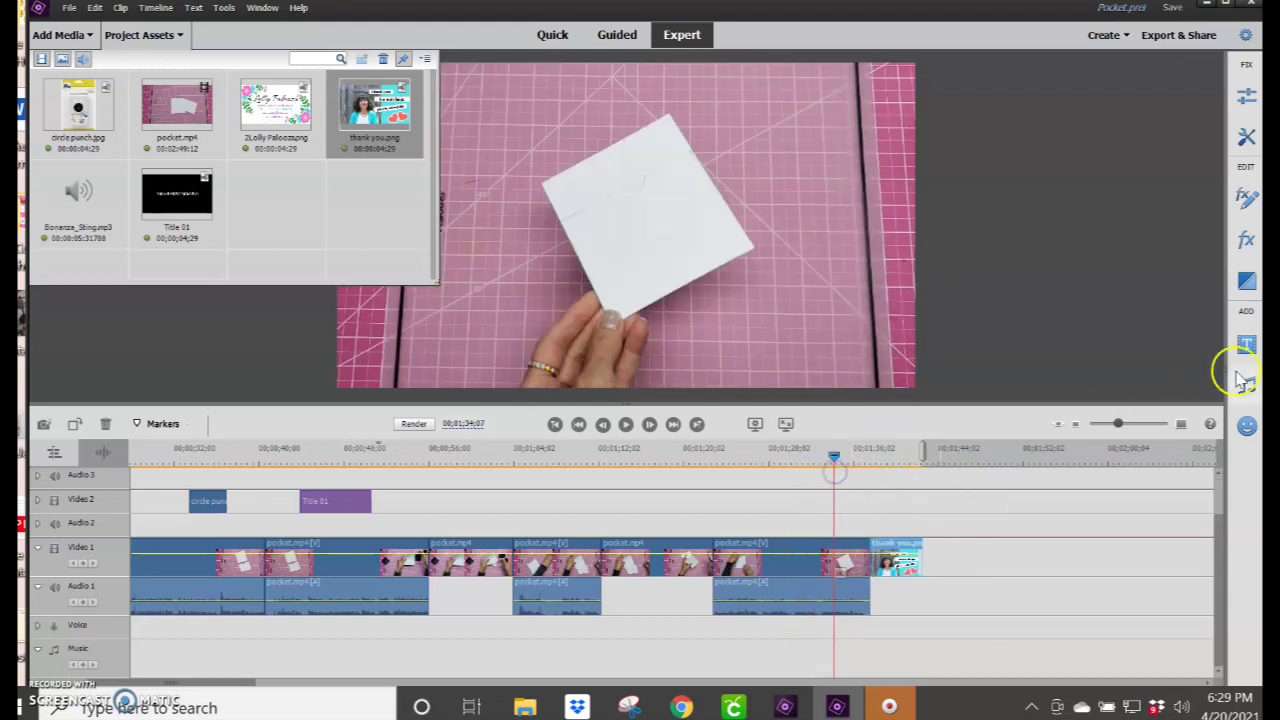
{"action": "left_click", "coordinate": [1246, 285]}
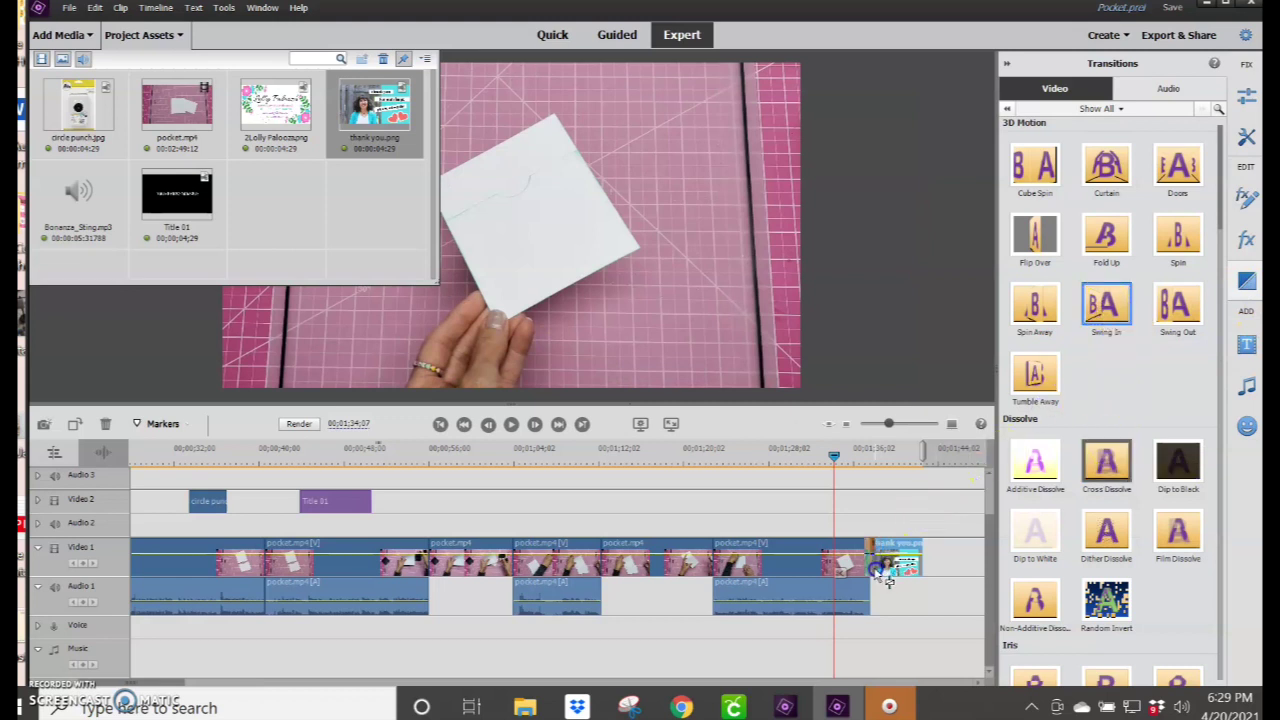
{"action": "left_click_drag", "start_coordinate": [888, 580], "coordinate": [882, 562]}
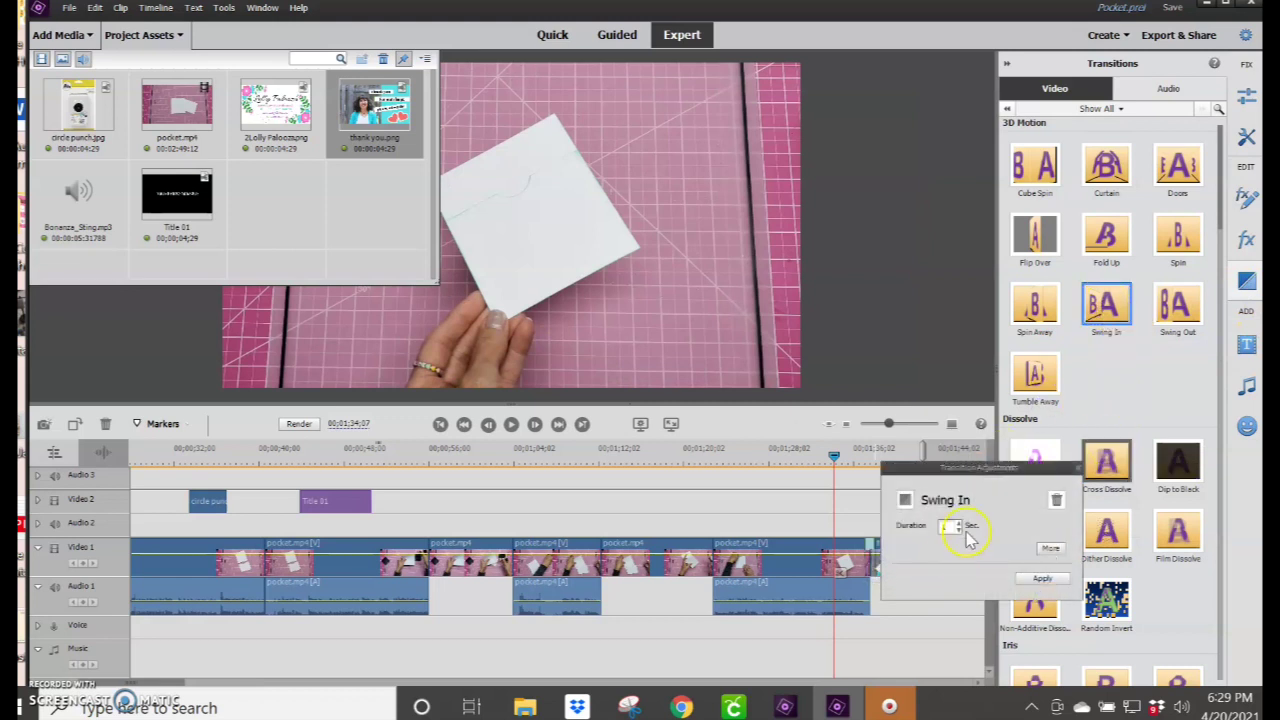
{"action": "left_click", "coordinate": [1042, 578]}
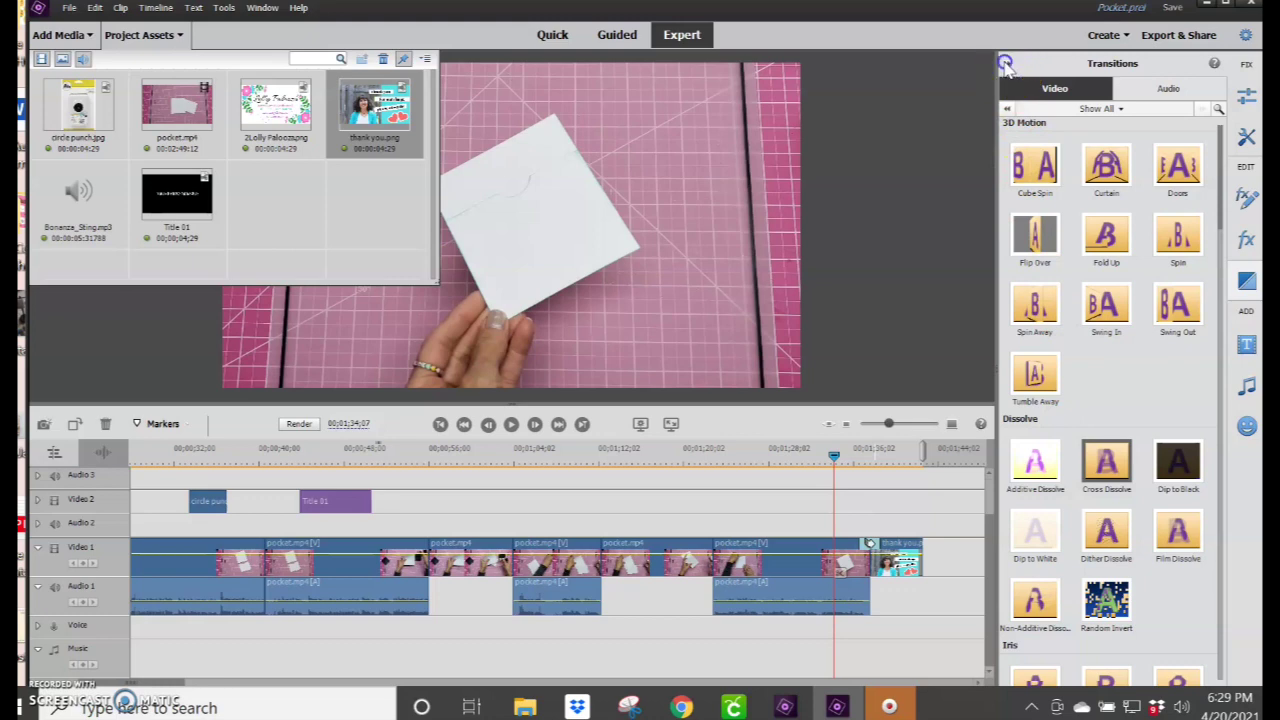
{"action": "left_click", "coordinate": [1009, 64]}
{"action": "left_click_drag", "start_coordinate": [834, 457], "coordinate": [837, 459]}
{"action": "left_click", "coordinate": [180, 36]}
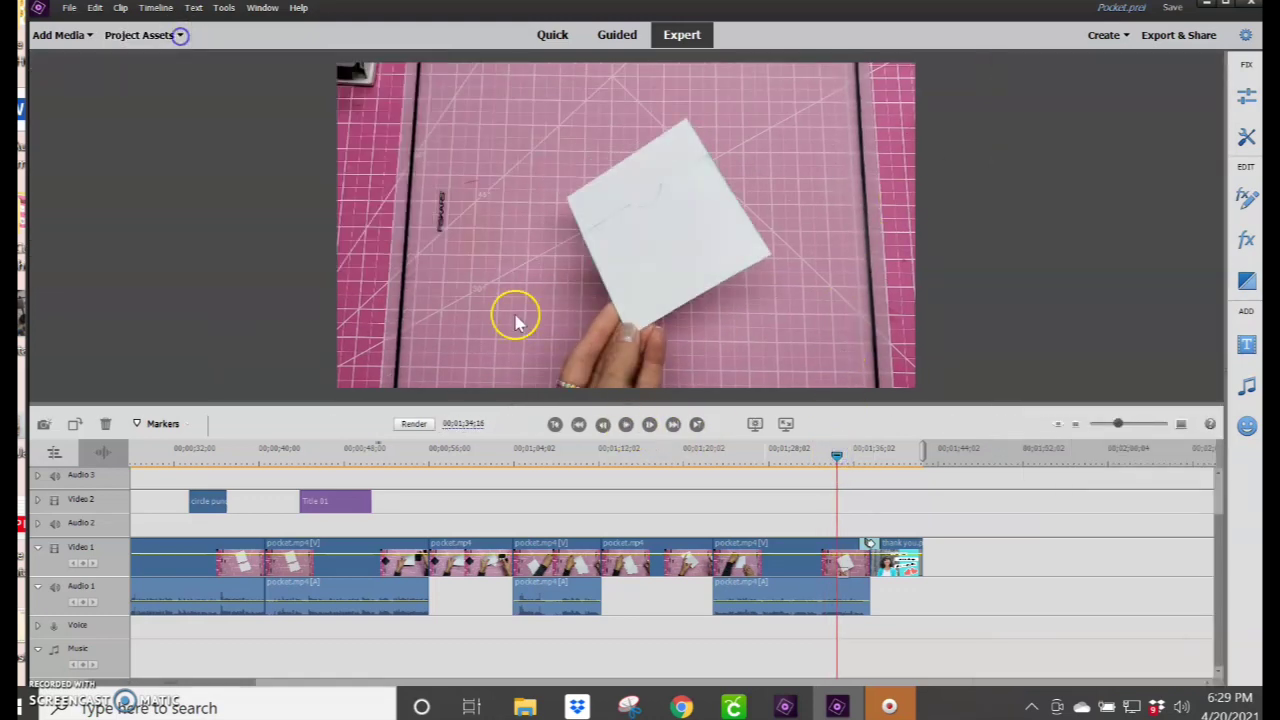
Step: Preview the ending and pause once the thank-you card has swung in full-frame
{"action": "left_click", "coordinate": [626, 424]}
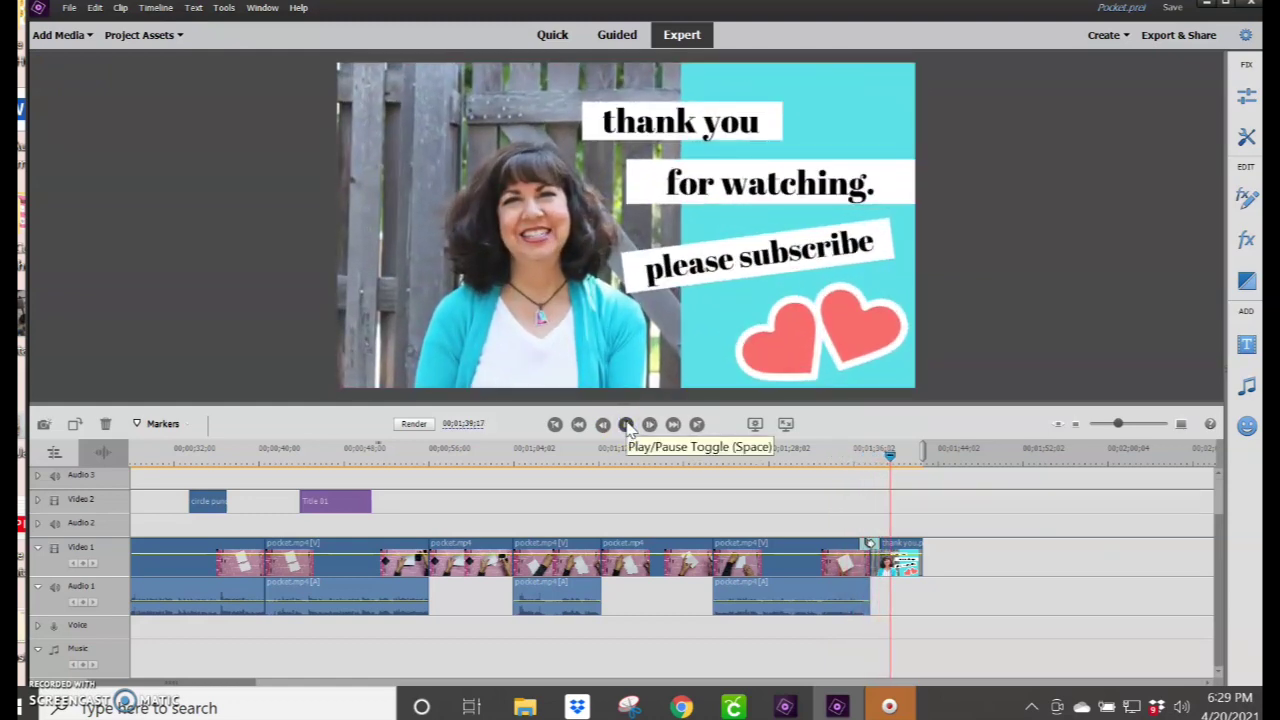
{"action": "left_click", "coordinate": [626, 424]}
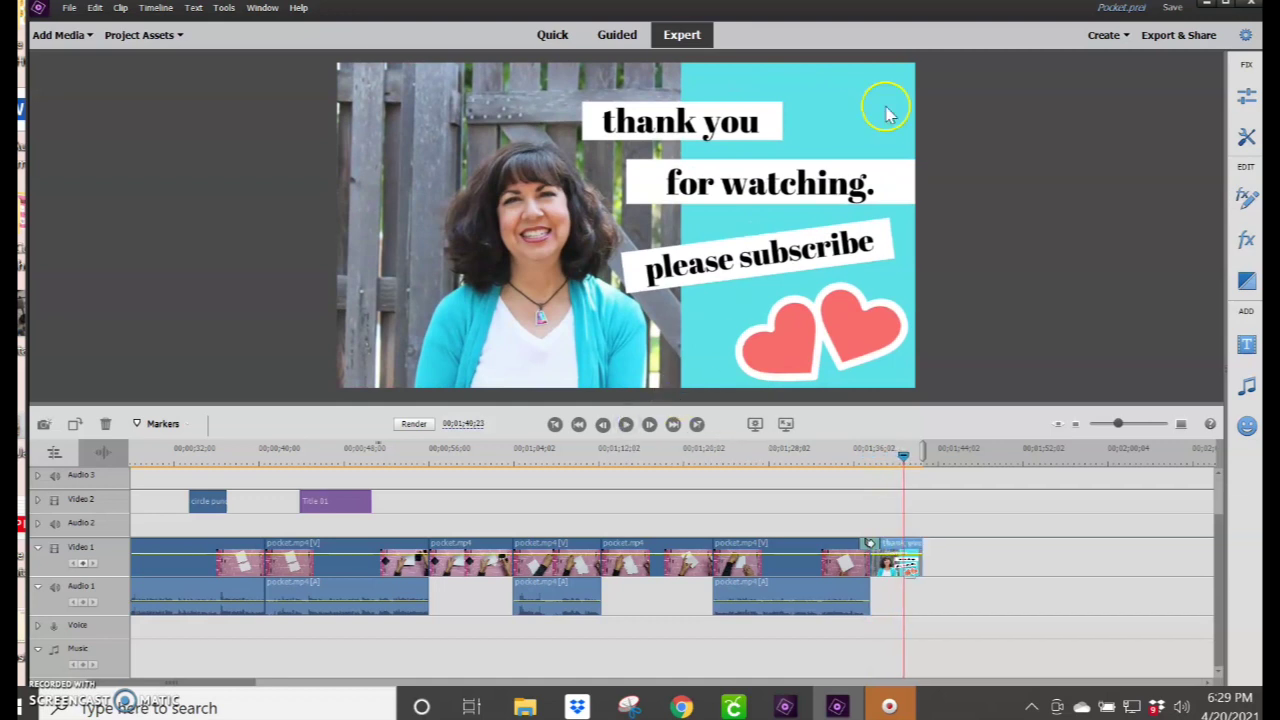
Step: Save the project and Quick Export the video as Pocket, a 1280 x 720 MP4
{"action": "left_click", "coordinate": [69, 8]}
{"action": "left_click", "coordinate": [95, 99]}
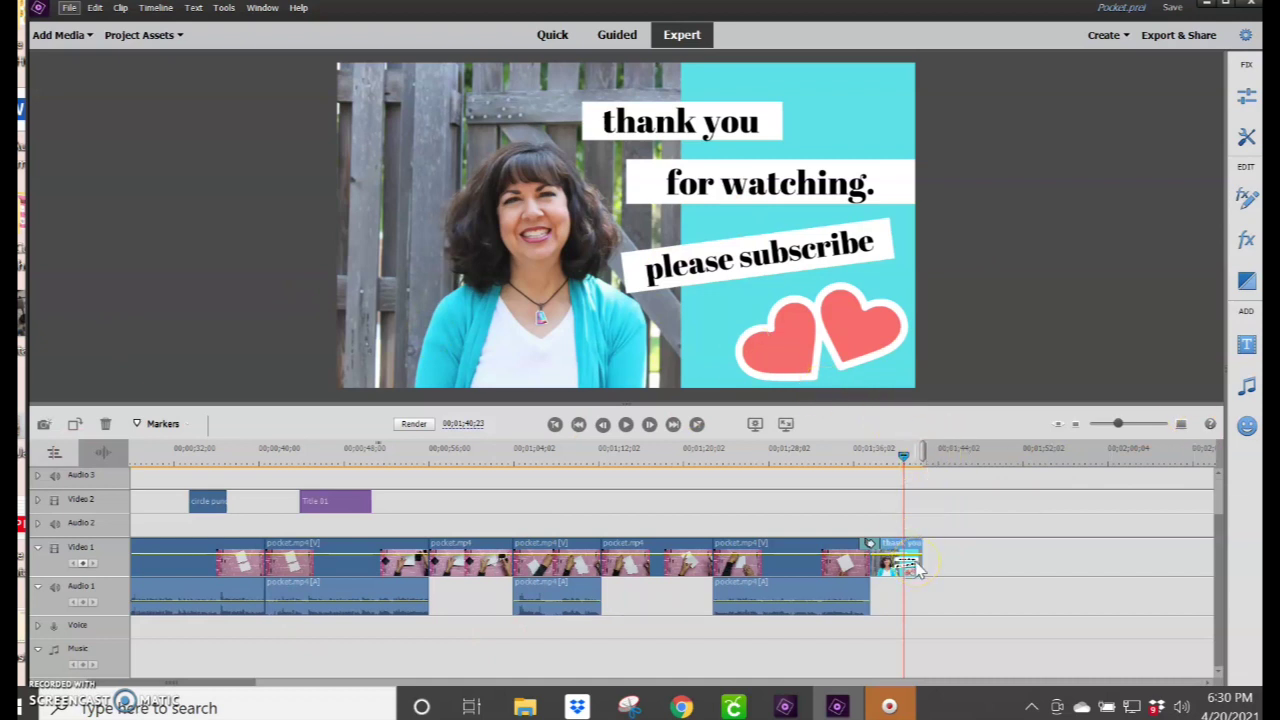
{"action": "left_click", "coordinate": [1168, 37]}
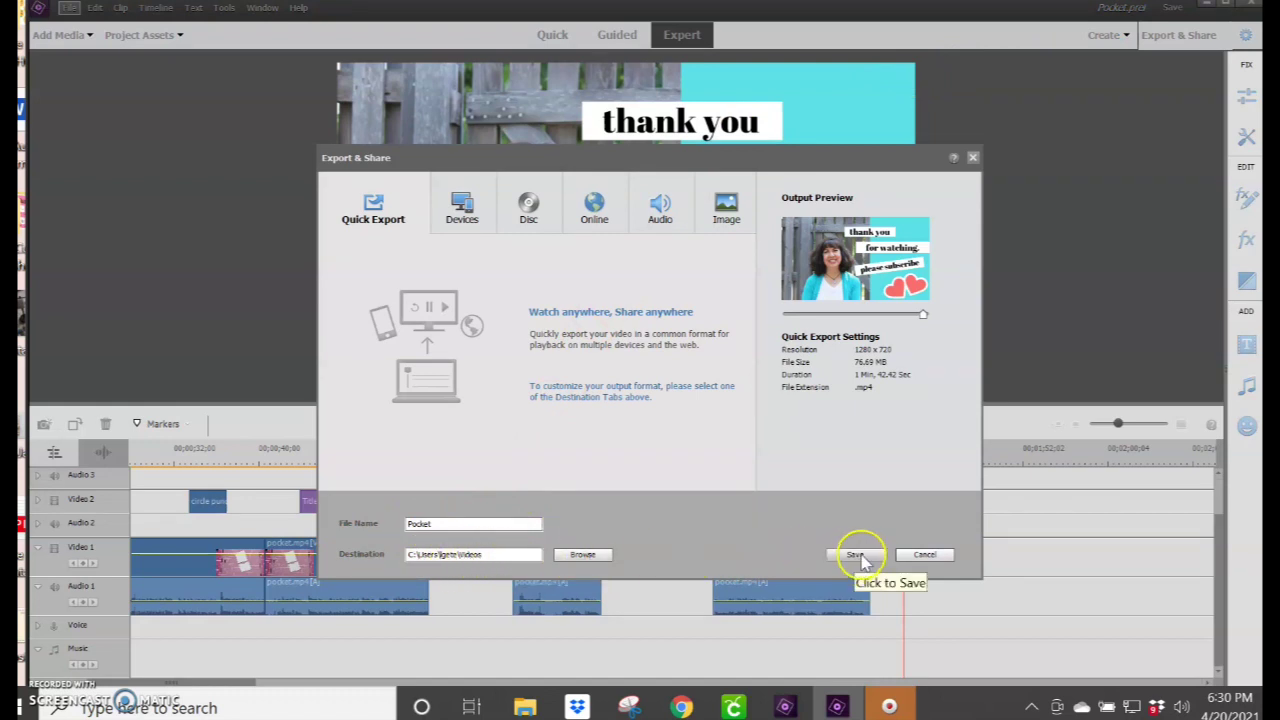
{"action": "left_click", "coordinate": [856, 555]}
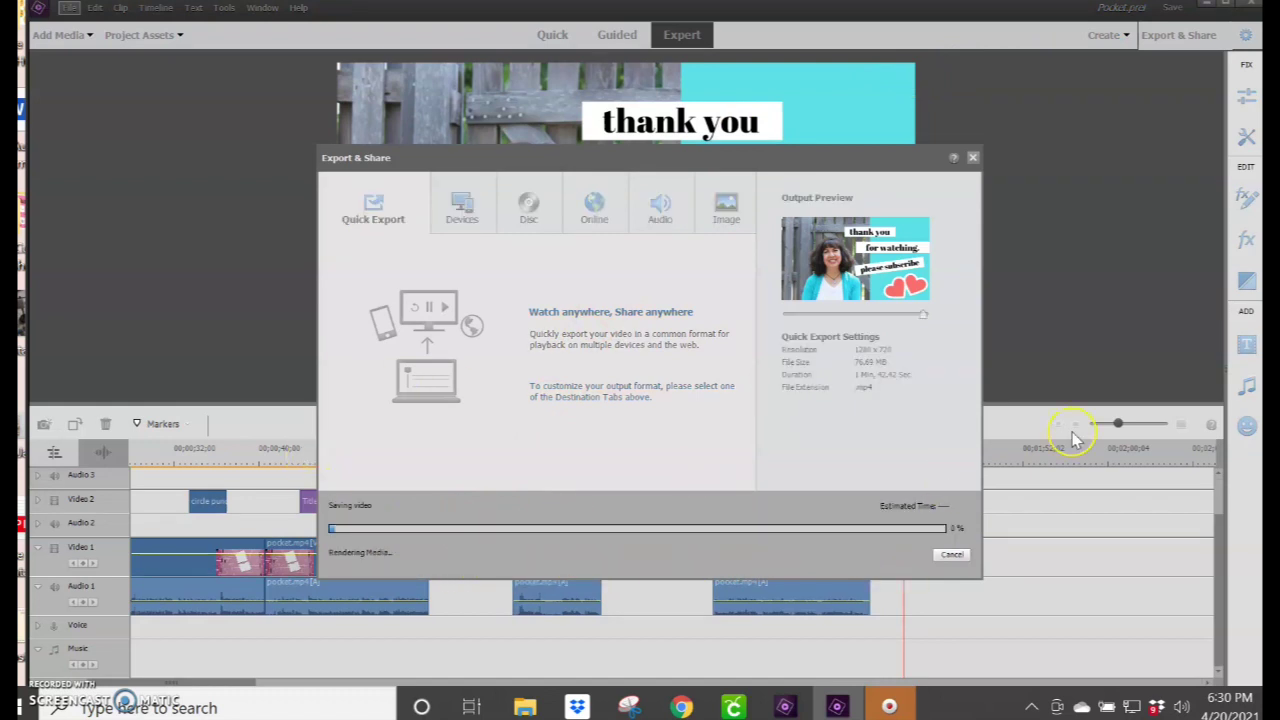